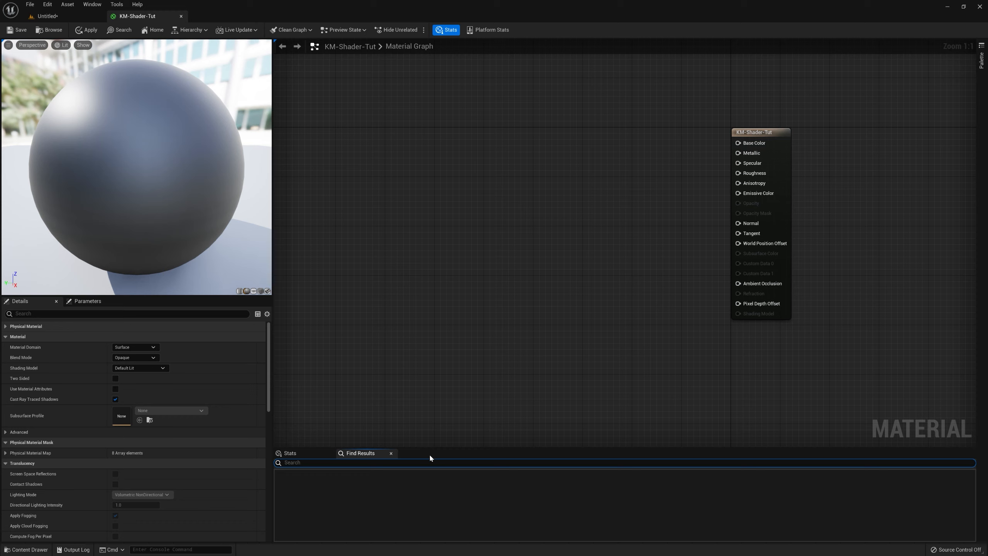
# Close the Find Results panel and shrink the Stats panel to its minimum height to enlarge the graph area
pyautogui.click(391, 454)
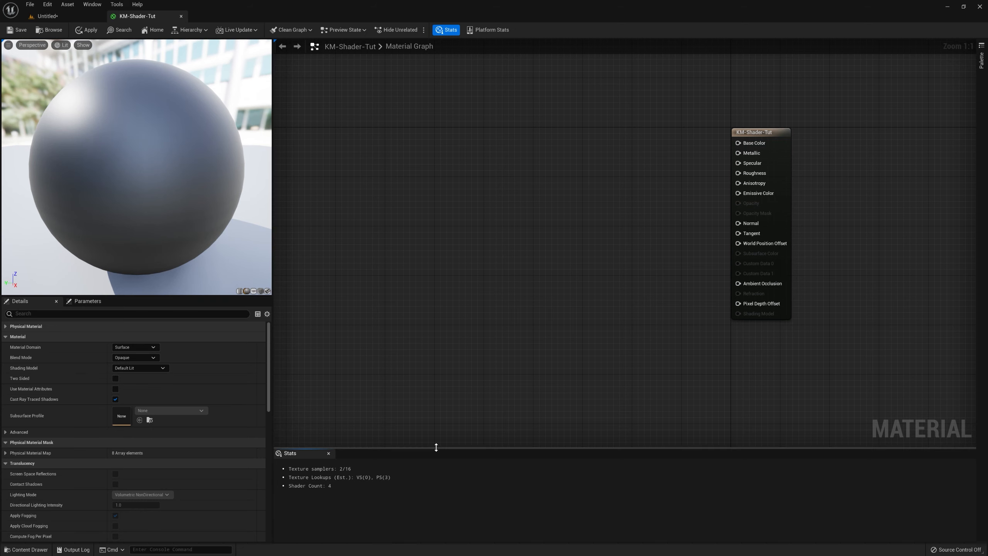
pyautogui.moveTo(435, 451); pyautogui.dragTo(428, 530)
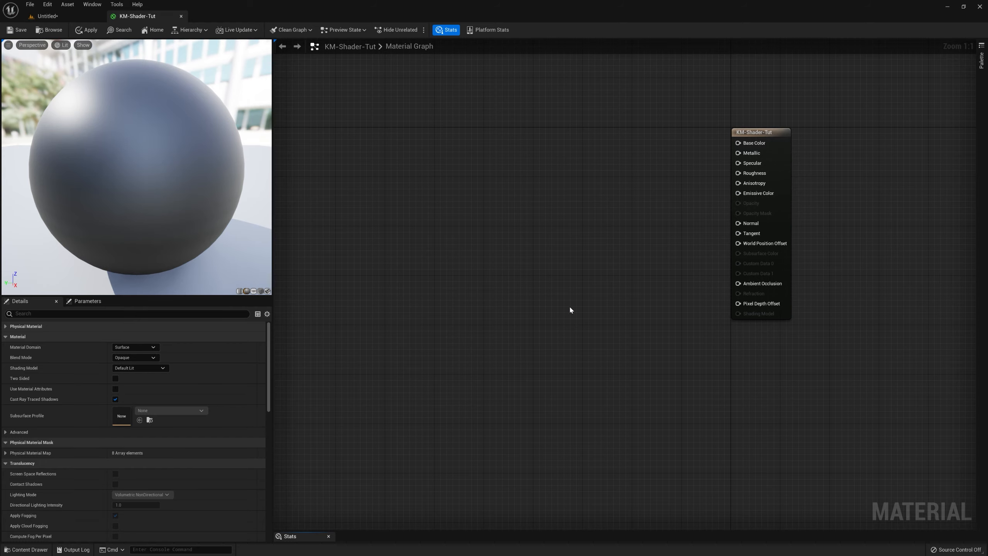
# Move the KM-Shader-Tut result node slightly up and to the left in the material graph
pyautogui.moveTo(712, 306); pyautogui.dragTo(576, 342, button='right')
pyautogui.moveTo(616, 166); pyautogui.dragTo(634, 139)
pyautogui.moveTo(482, 260); pyautogui.dragTo(452, 308, button='right')
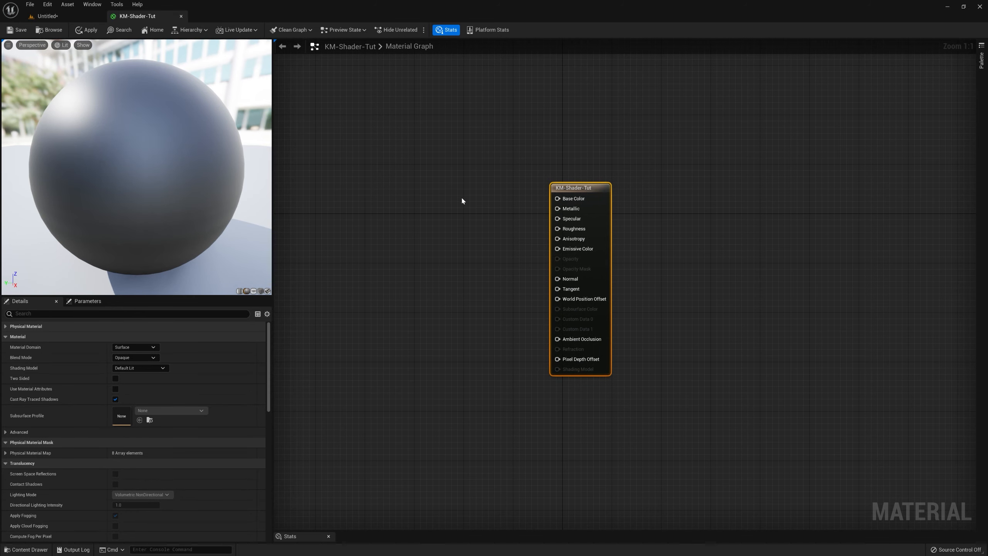
# Add a Constant3Vector node up and to the left of the result node and set its red channel to 1
pyautogui.moveTo(441, 210); pyautogui.dragTo(714, 210, button='right')
pyautogui.scroll(-5, 545, 288)
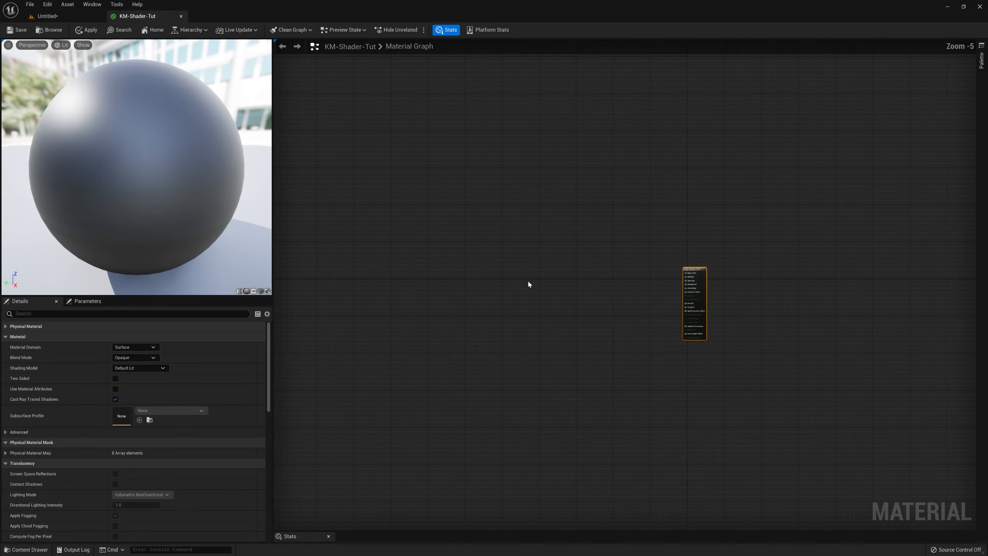
pyautogui.moveTo(587, 288); pyautogui.dragTo(626, 284, button='right')
pyautogui.scroll(5, 534, 252)
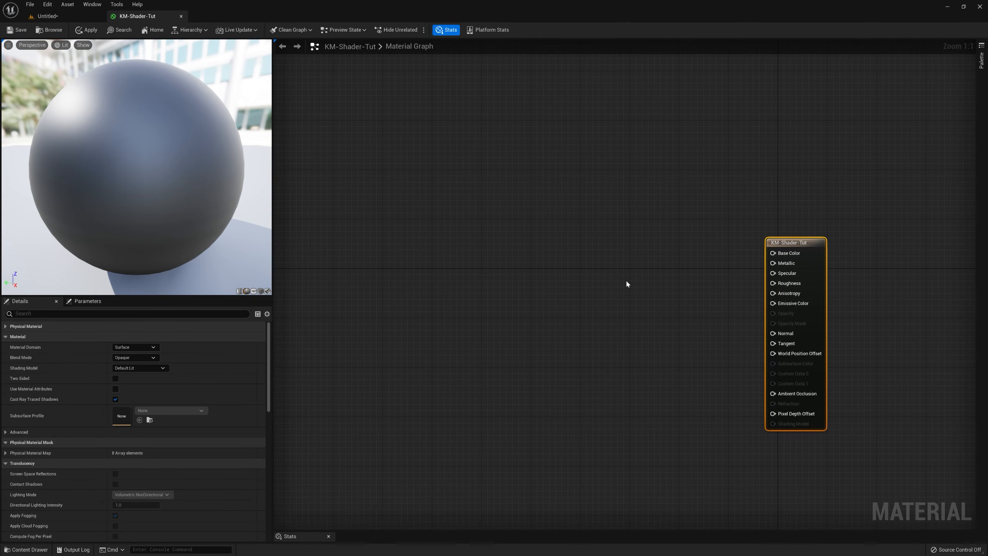
pyautogui.press('3')
pyautogui.click(441, 145)
pyautogui.click(139, 335)
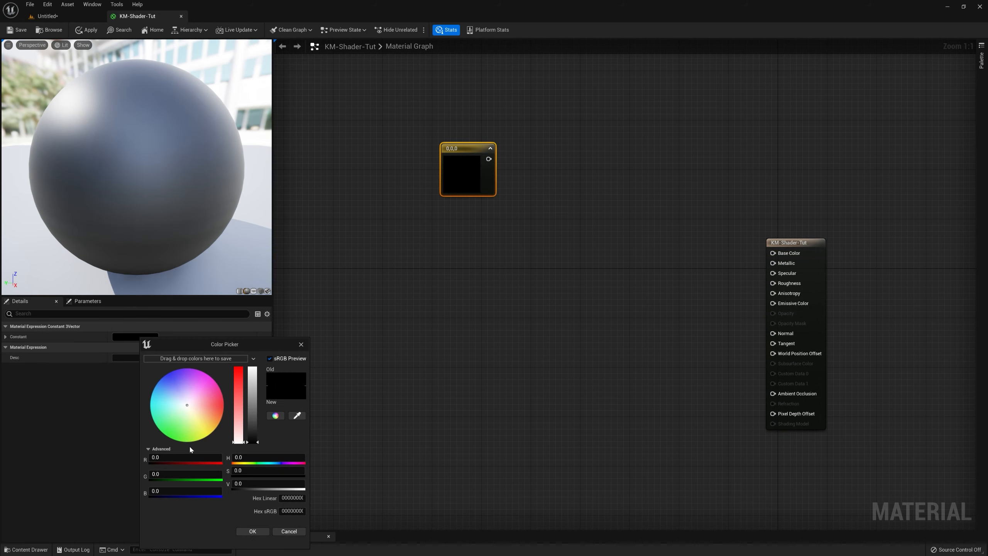
pyautogui.click(179, 458)
pyautogui.write('1')
pyautogui.click(252, 532)
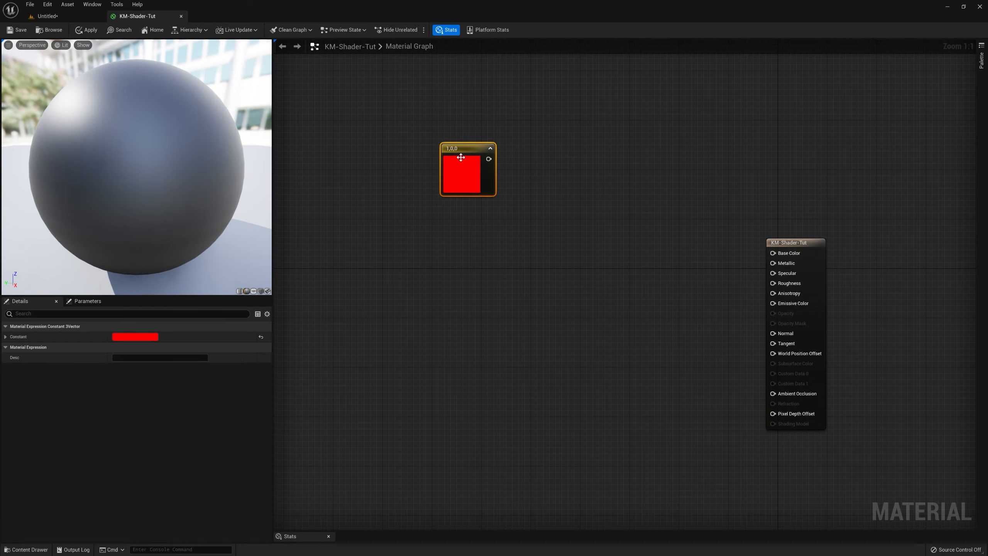
# Connect the red vector node to the material's Base Color input, and apply and save the material
pyautogui.moveTo(136, 176); pyautogui.dragTo(31, 176)
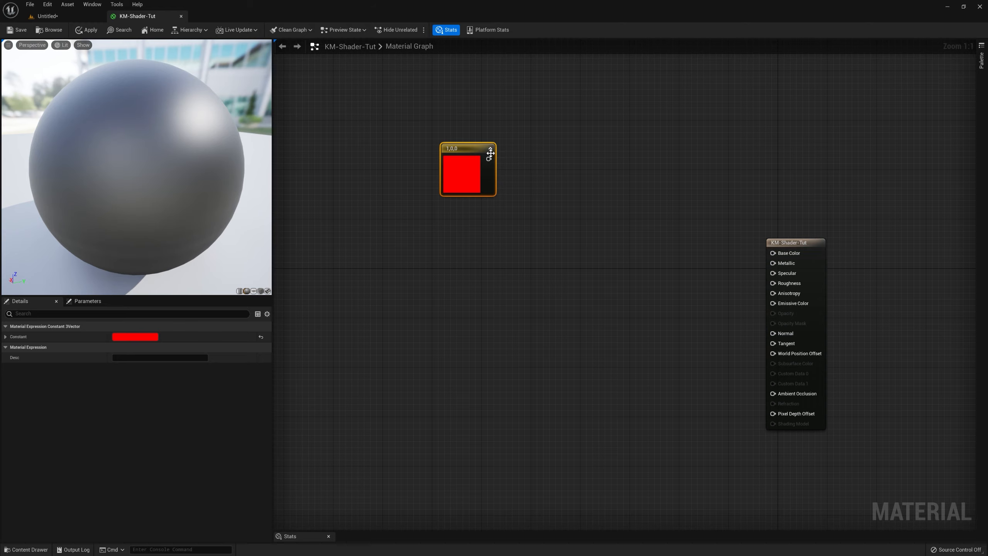
pyautogui.moveTo(489, 159); pyautogui.dragTo(774, 253)
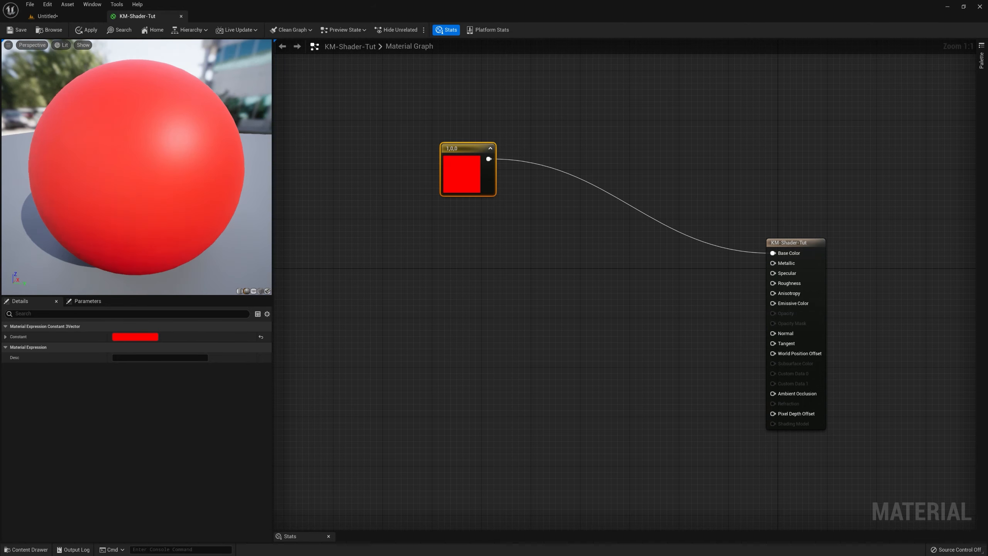
pyautogui.click(86, 30)
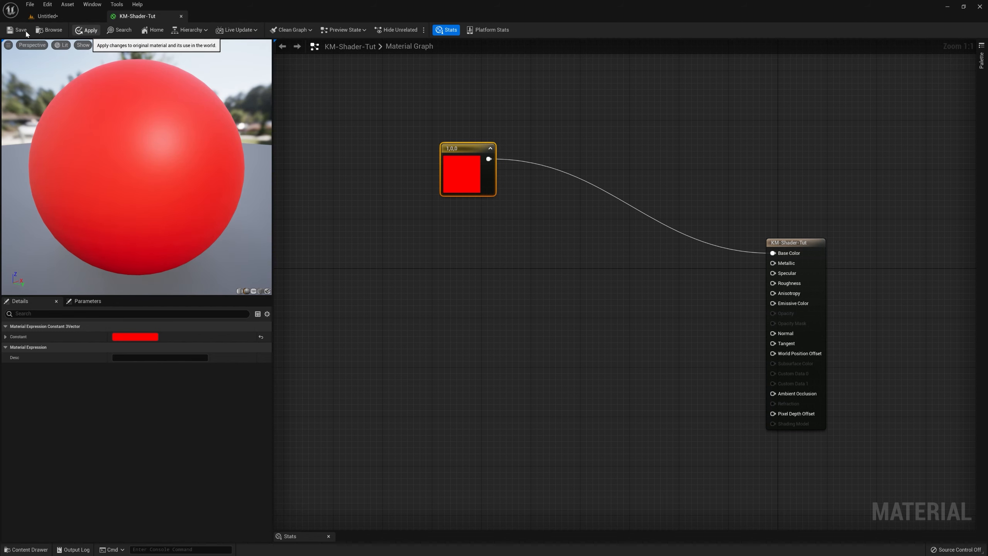
pyautogui.click(20, 31)
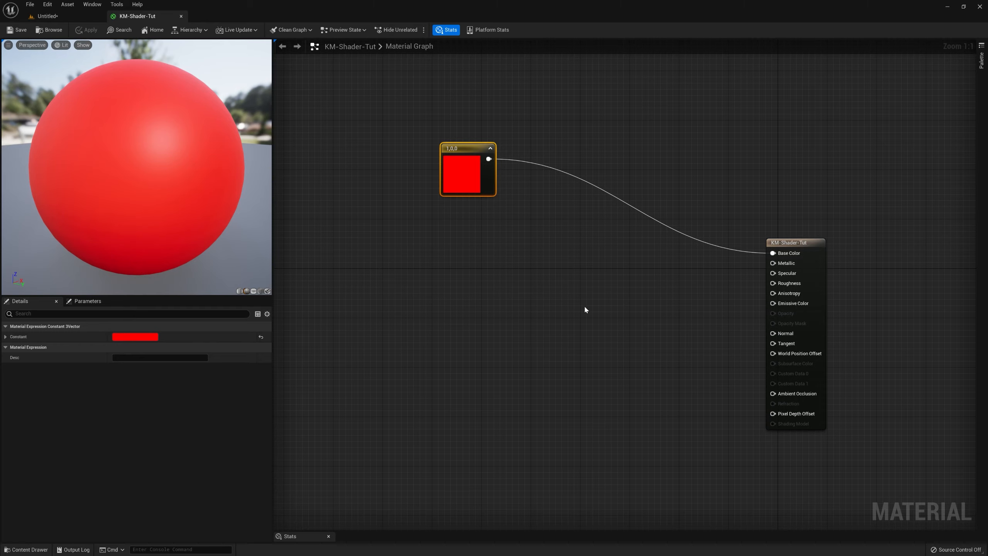
# Explore the graph at different zoom levels and recenter the view on the KM-Shader-Tut result node
pyautogui.scroll(-2, 585, 309)
pyautogui.moveTo(601, 304); pyautogui.dragTo(537, 307, button='right')
pyautogui.scroll(2, 560, 348)
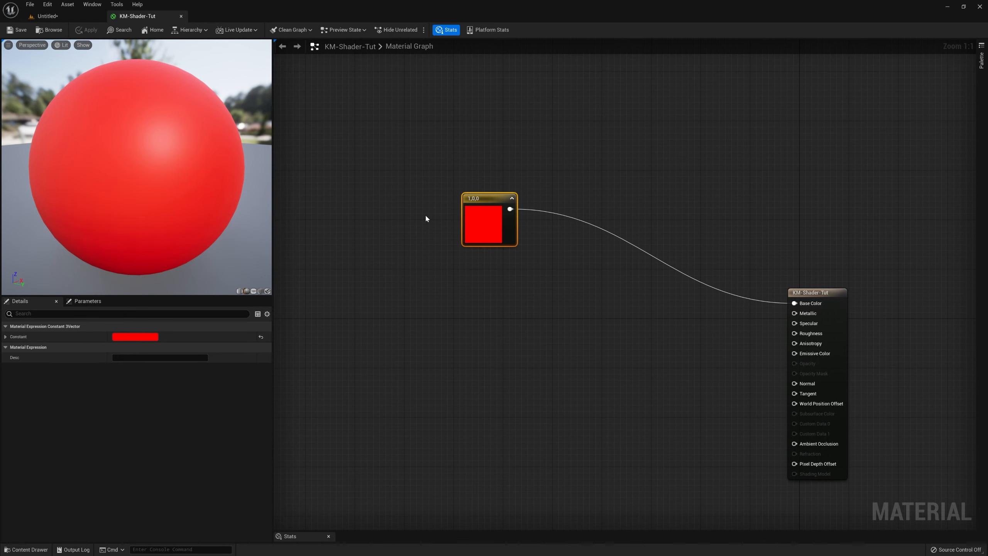
pyautogui.click(152, 30)
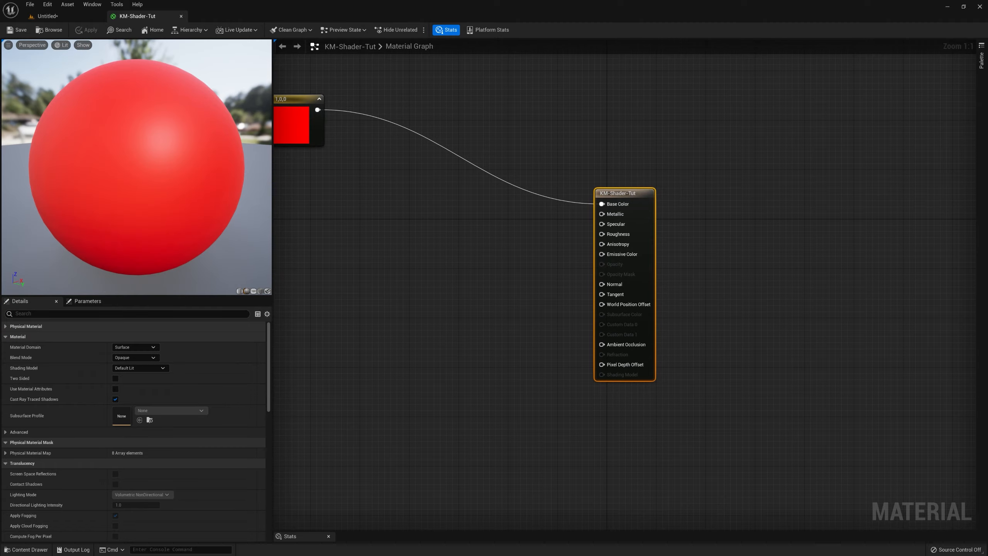
pyautogui.scroll(-12, 558, 343)
pyautogui.moveTo(536, 359); pyautogui.dragTo(677, 218, button='right')
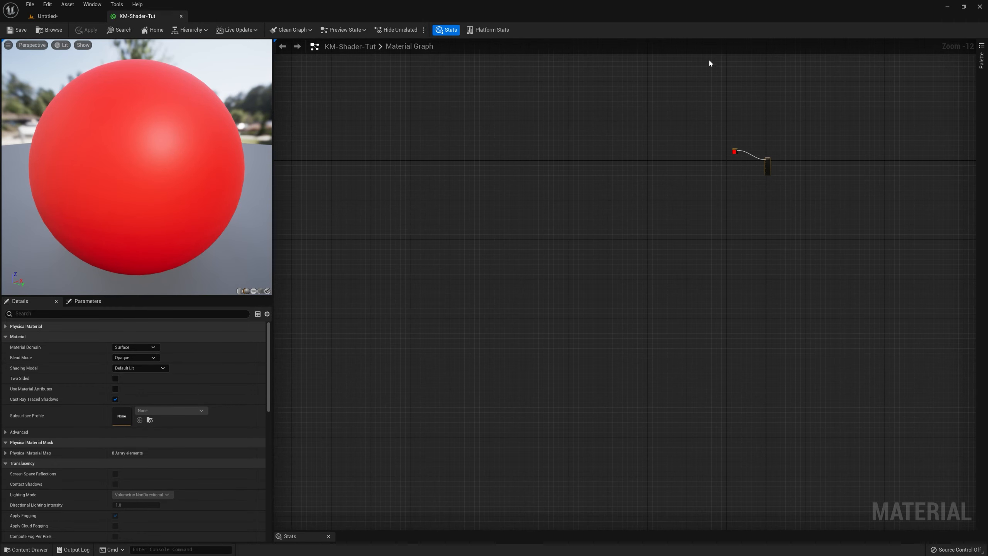
pyautogui.moveTo(655, 87); pyautogui.dragTo(335, 500)
pyautogui.moveTo(768, 166); pyautogui.dragTo(768, 220, button='right')
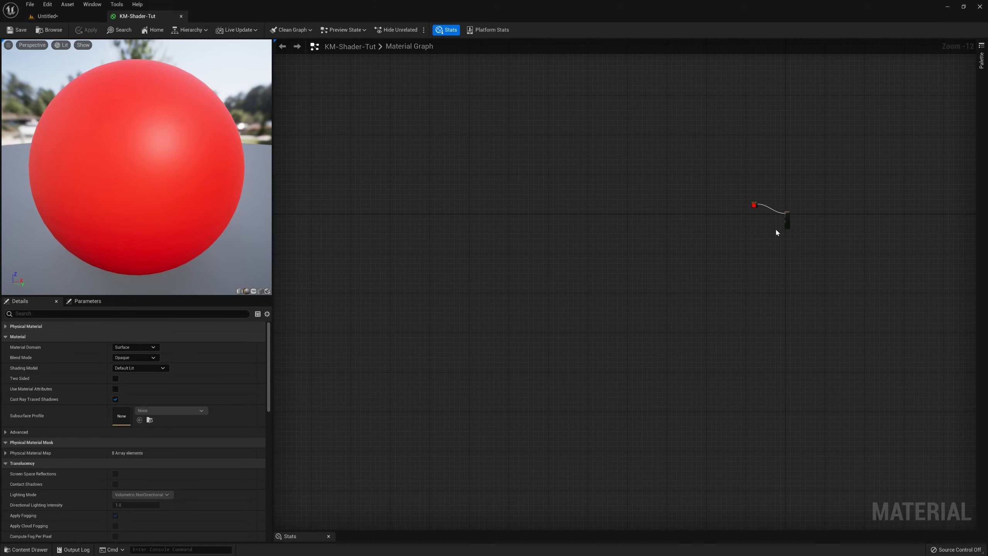
pyautogui.click(788, 221)
pyautogui.click(753, 205)
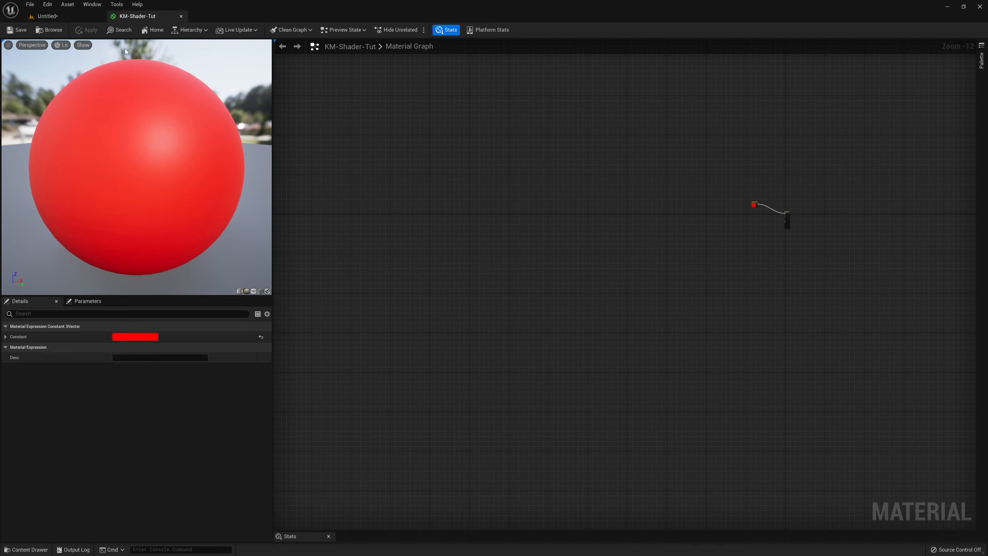
pyautogui.click(153, 30)
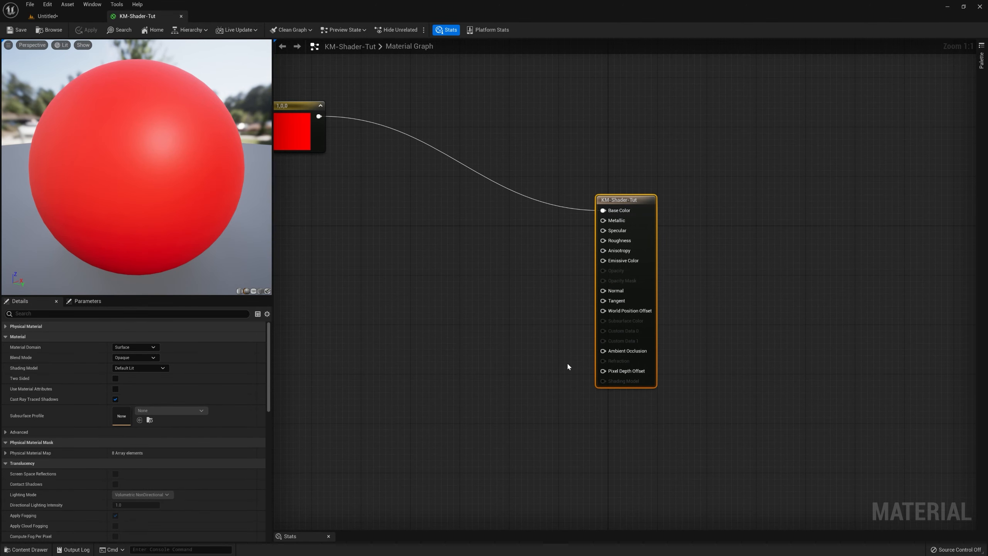
pyautogui.moveTo(444, 324); pyautogui.dragTo(499, 312, button='right')
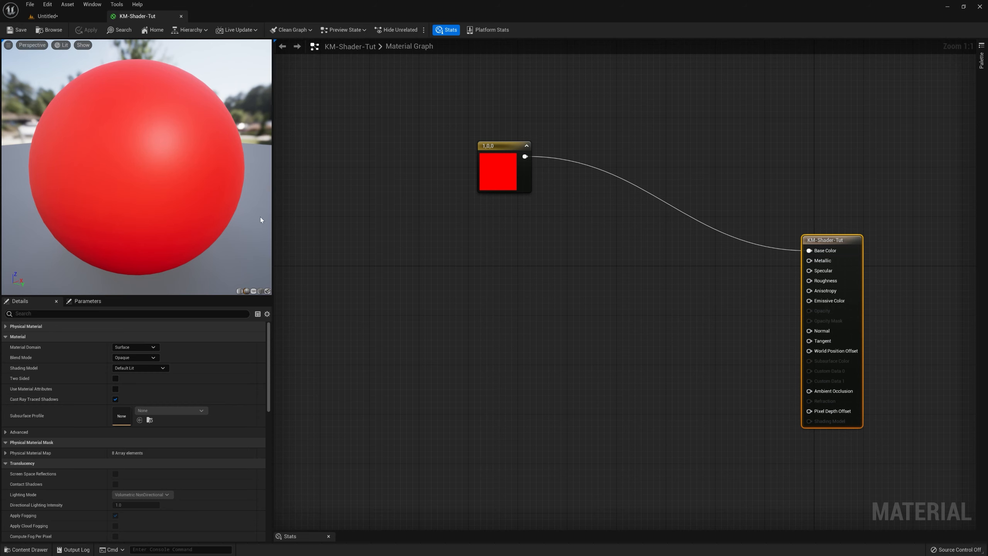
# Check the material's hierarchy for material instances
pyautogui.click(194, 32)
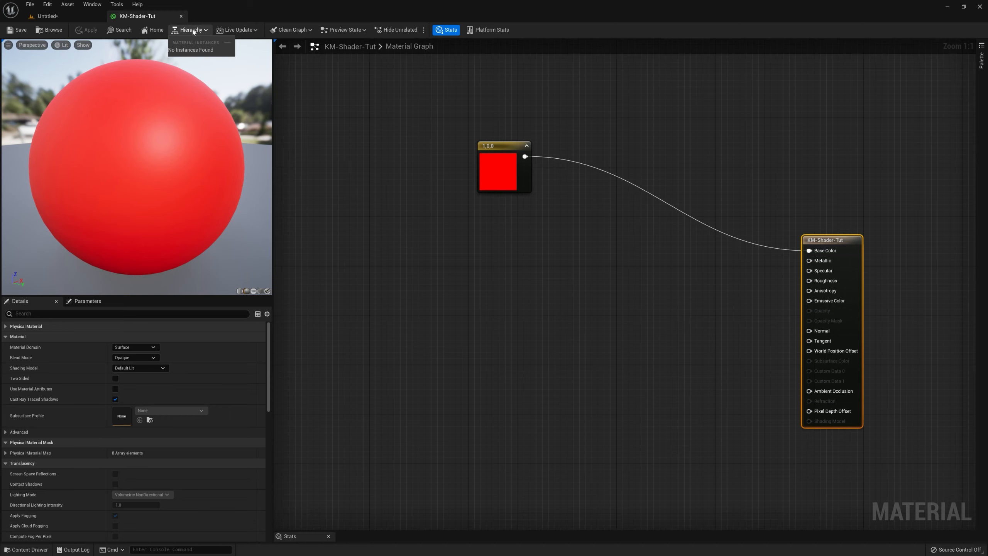
pyautogui.click(532, 387)
pyautogui.moveTo(532, 386); pyautogui.dragTo(522, 369, button='right')
pyautogui.scroll(-2, 522, 369)
pyautogui.moveTo(594, 355); pyautogui.dragTo(573, 254, button='right')
pyautogui.moveTo(476, 266); pyautogui.dragTo(590, 306, button='right')
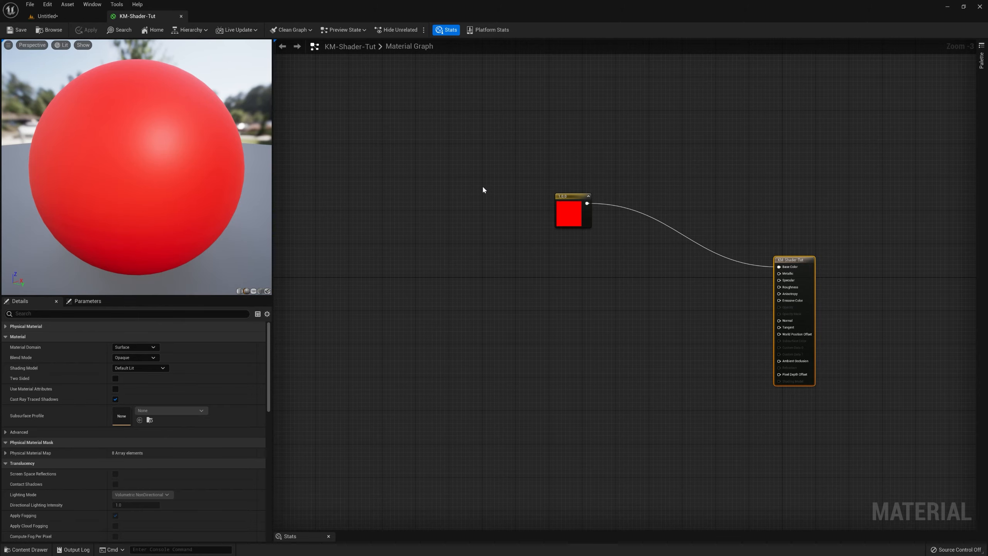
pyautogui.moveTo(484, 189); pyautogui.dragTo(453, 257, button='right')
# Examine the Live Update options and the red vector node's own realtime preview option without changing them
pyautogui.click(239, 30)
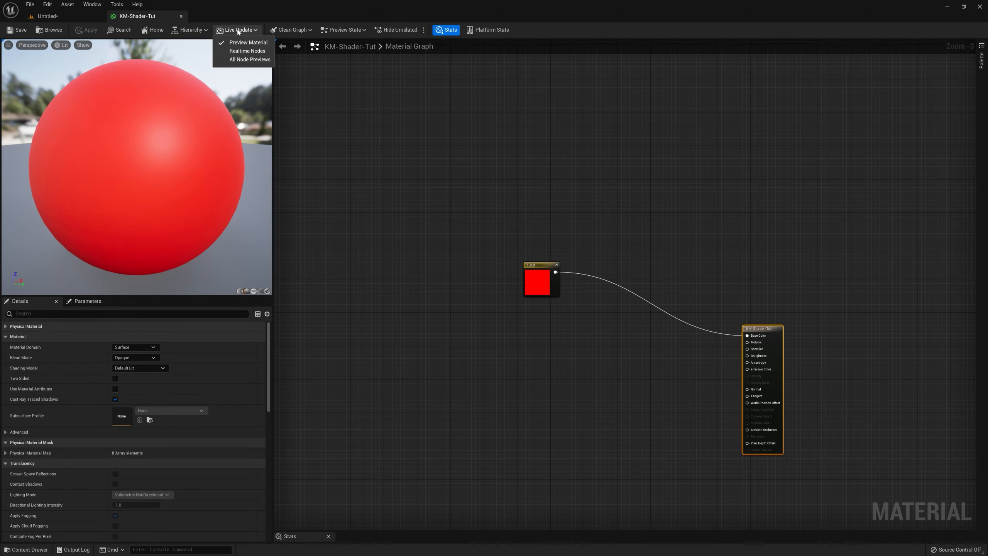
pyautogui.click(247, 51)
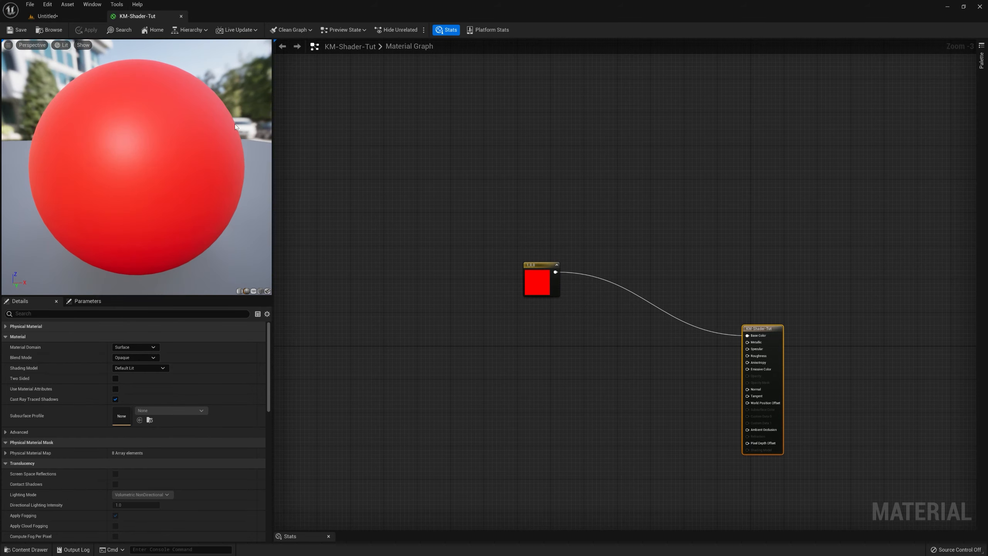
pyautogui.click(233, 31)
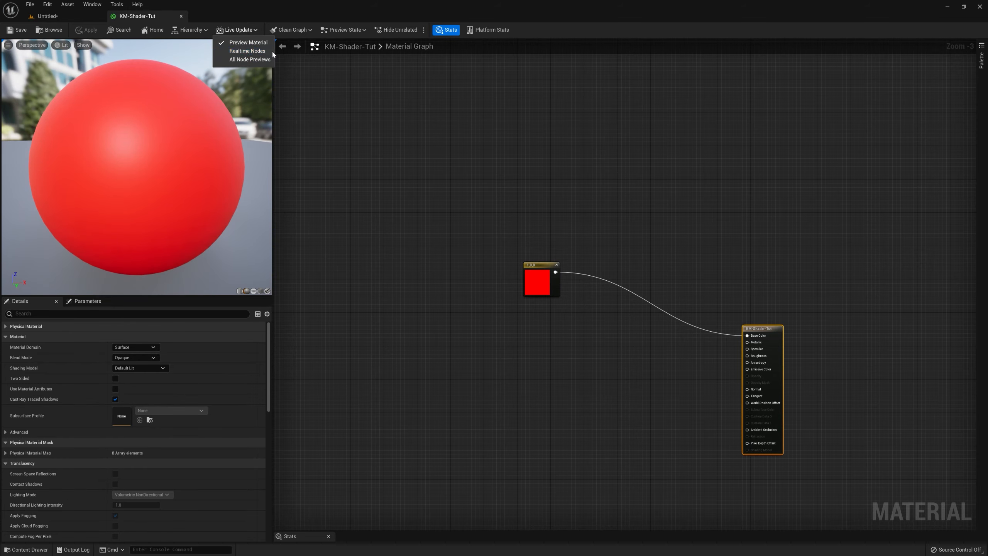
pyautogui.click(199, 157)
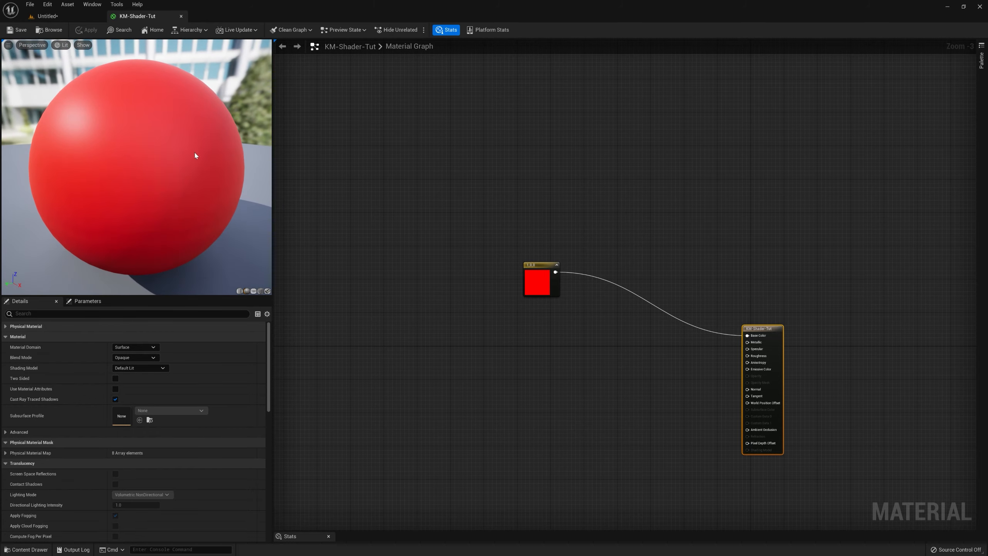
pyautogui.moveTo(554, 346); pyautogui.dragTo(482, 314, button='right')
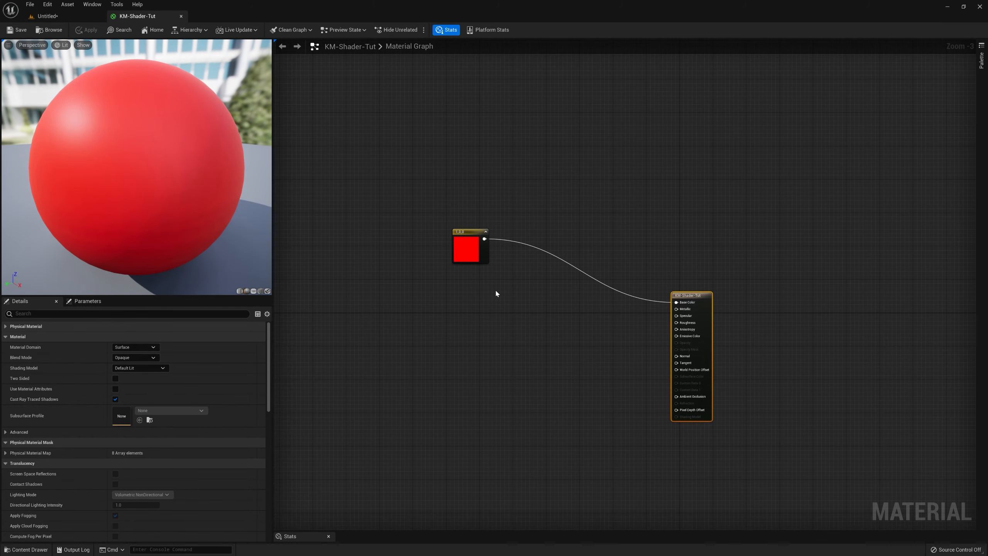
pyautogui.rightClick(470, 231)
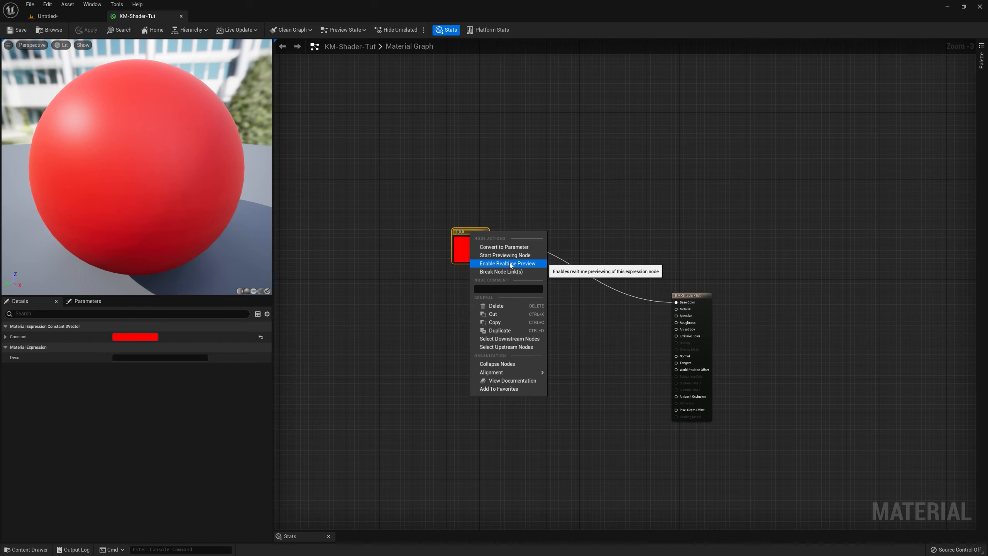
pyautogui.moveTo(259, 197); pyautogui.dragTo(210, 187)
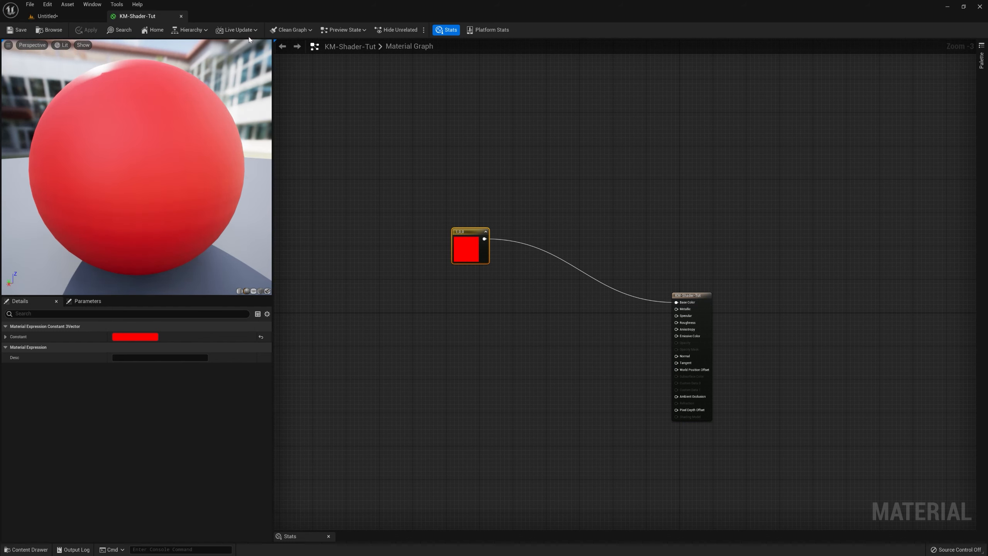
pyautogui.click(239, 30)
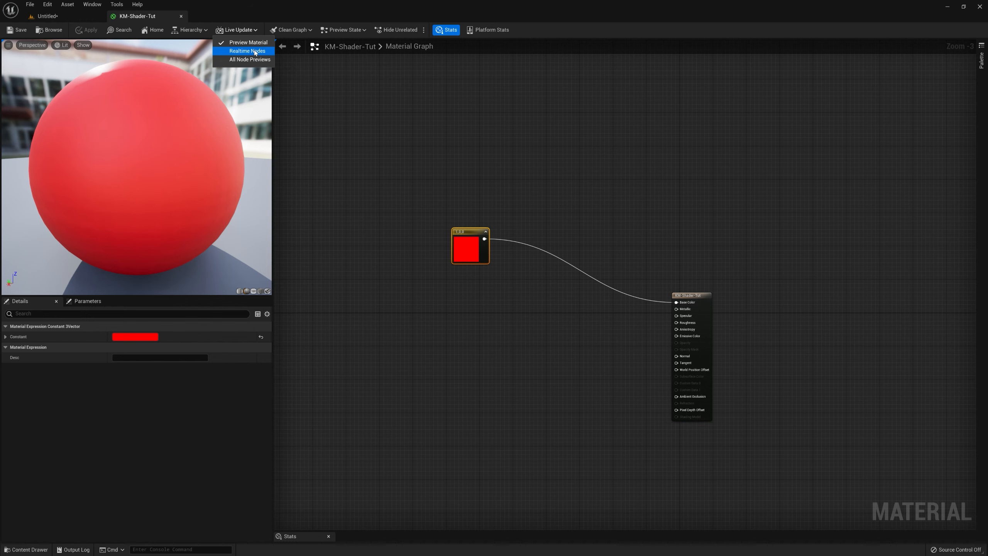
pyautogui.click(374, 176)
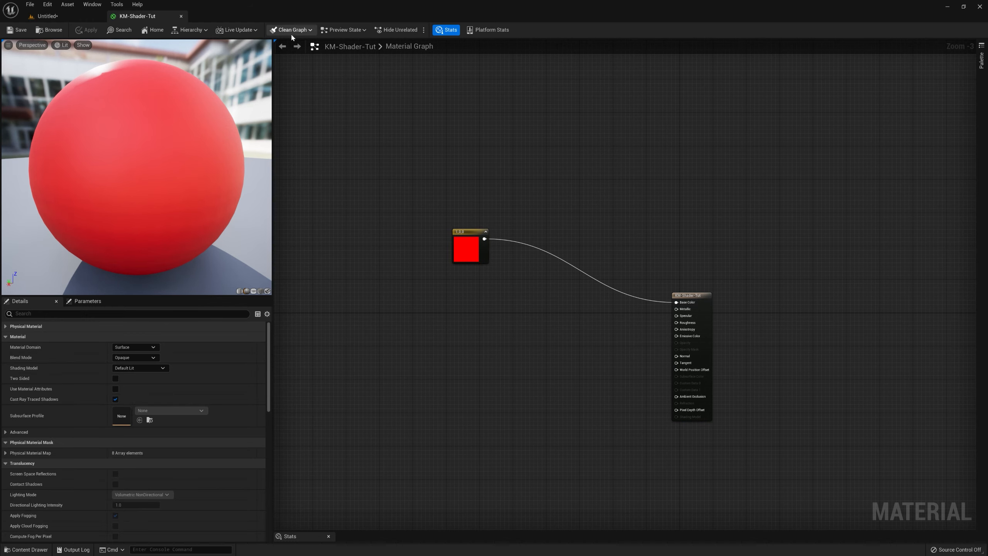
# Add three scalar Constant nodes below the red vector node, spaced apart vertically
pyautogui.moveTo(490, 348); pyautogui.dragTo(423, 249, button='right')
pyautogui.click(374, 178)
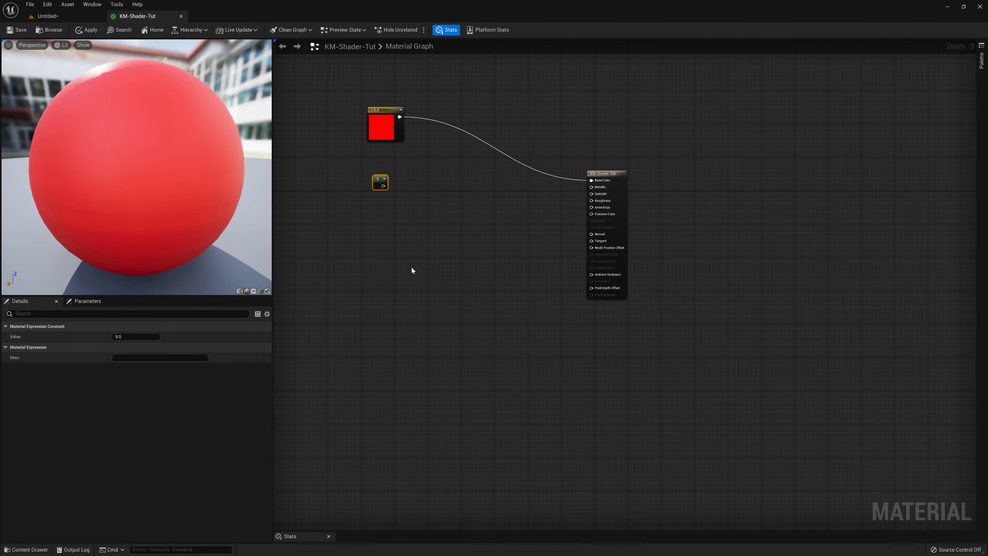
pyautogui.click(434, 231)
pyautogui.click(403, 304)
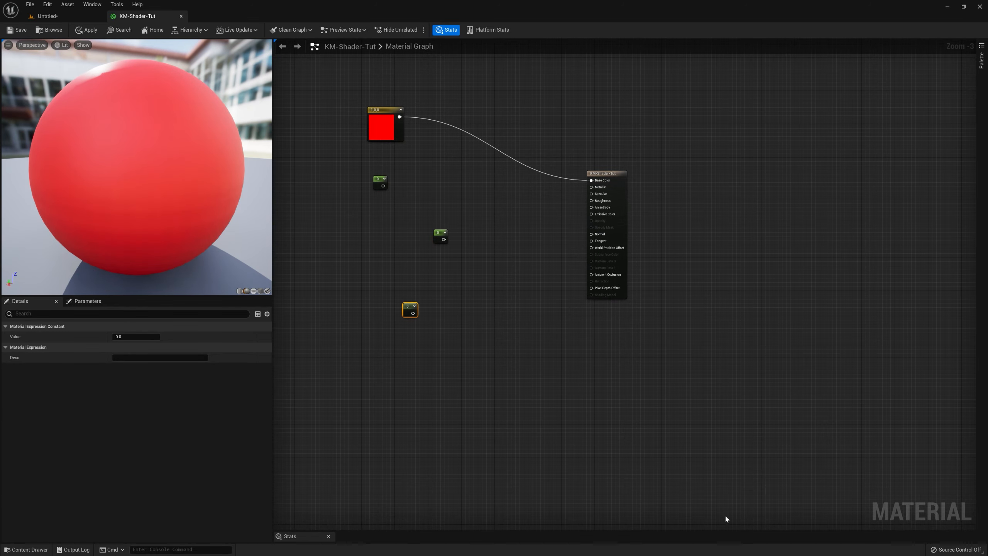
# Connect the middle Constant node to the material's Metallic input and set its value to 1
pyautogui.moveTo(466, 275); pyautogui.dragTo(472, 351, button='right')
pyautogui.moveTo(449, 315); pyautogui.dragTo(598, 263)
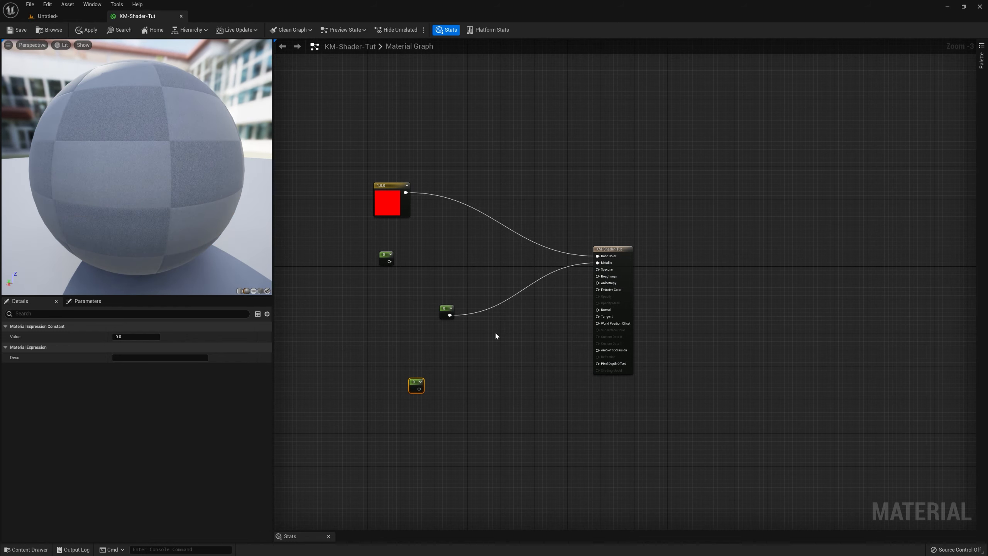
pyautogui.click(130, 337)
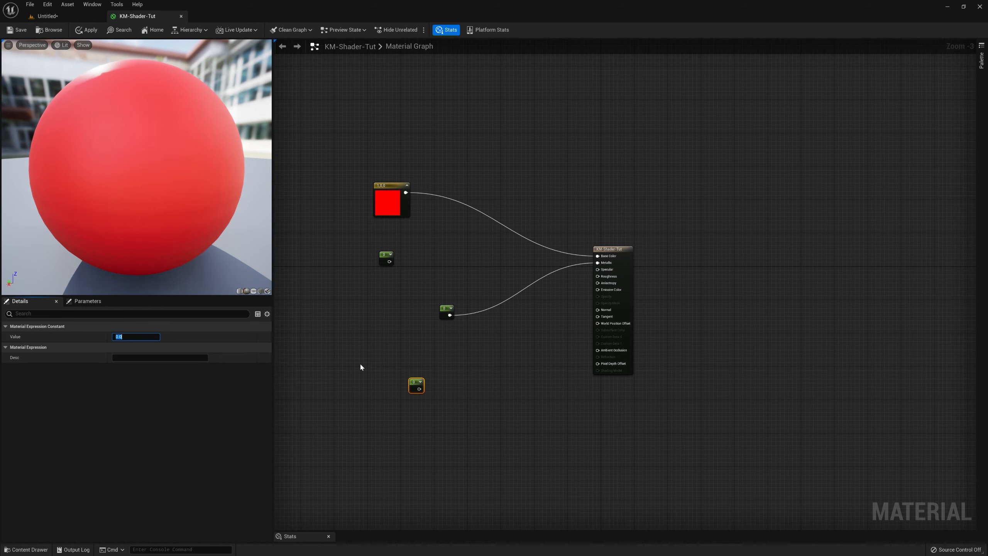
pyautogui.click(444, 312)
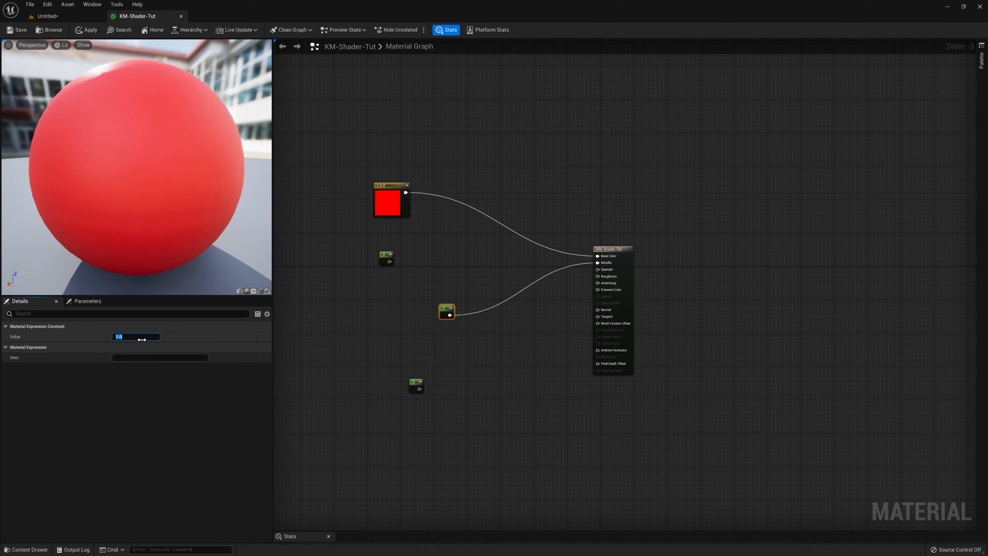
pyautogui.write('1')
pyautogui.click(484, 358)
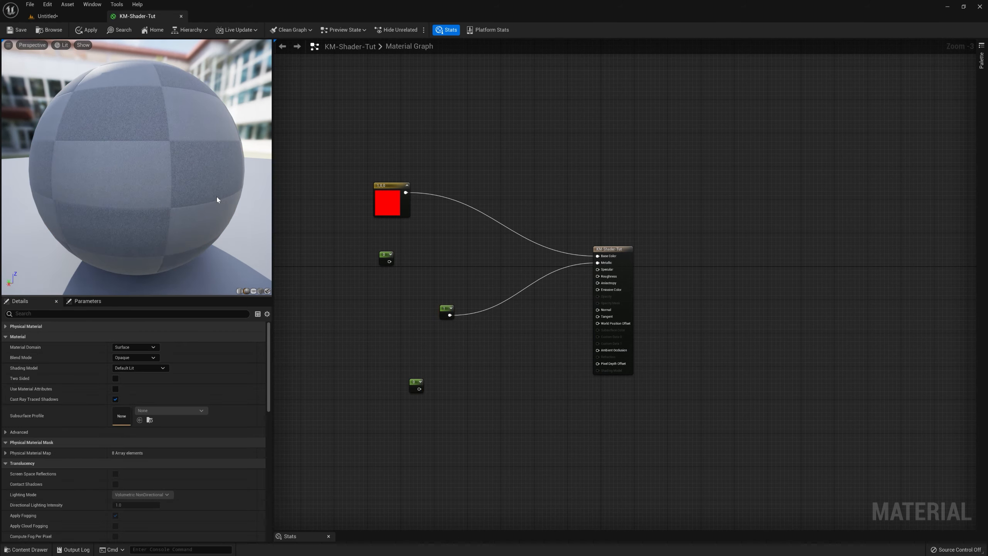
# Clean up the graph to remove the two Constant nodes that are not connected to the material
pyautogui.moveTo(230, 208); pyautogui.dragTo(204, 164)
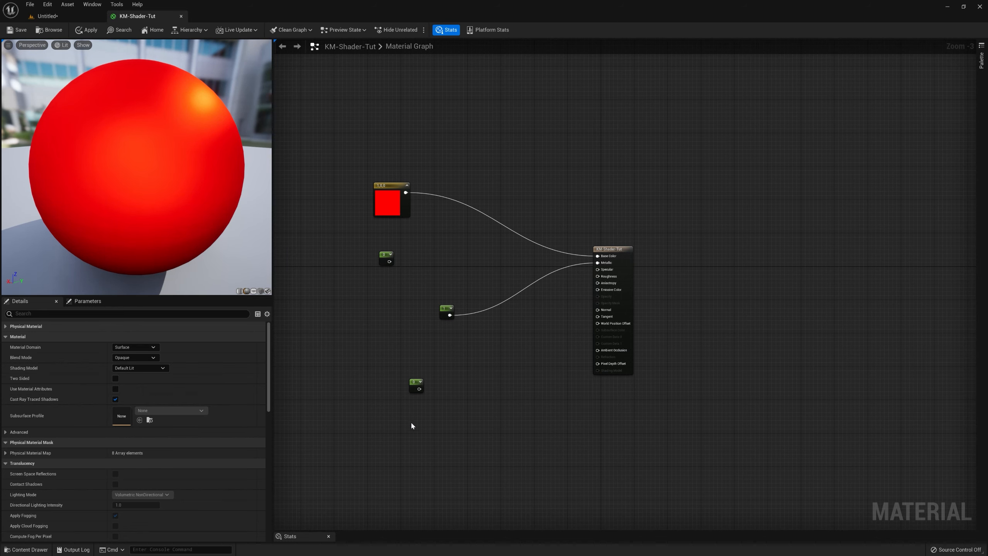
pyautogui.click(291, 30)
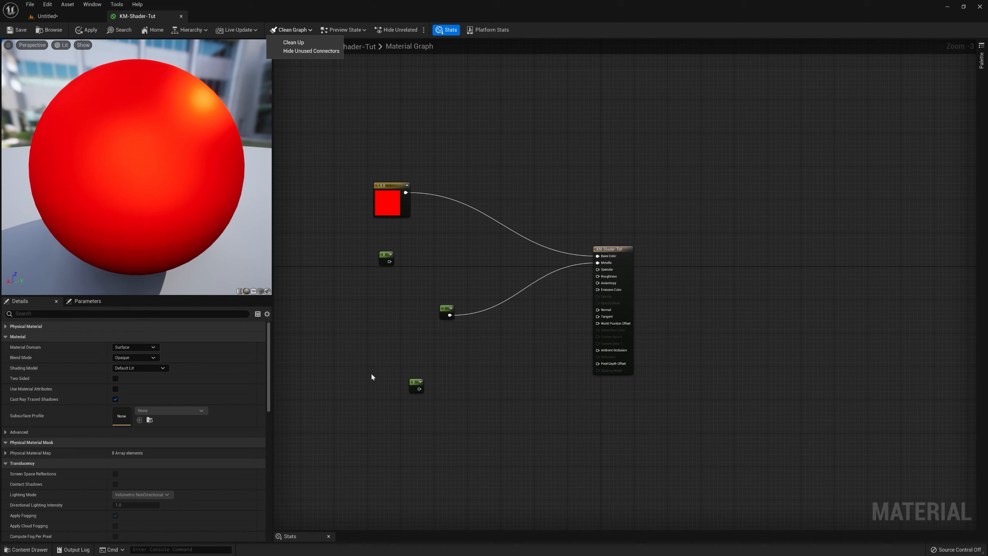
pyautogui.click(293, 42)
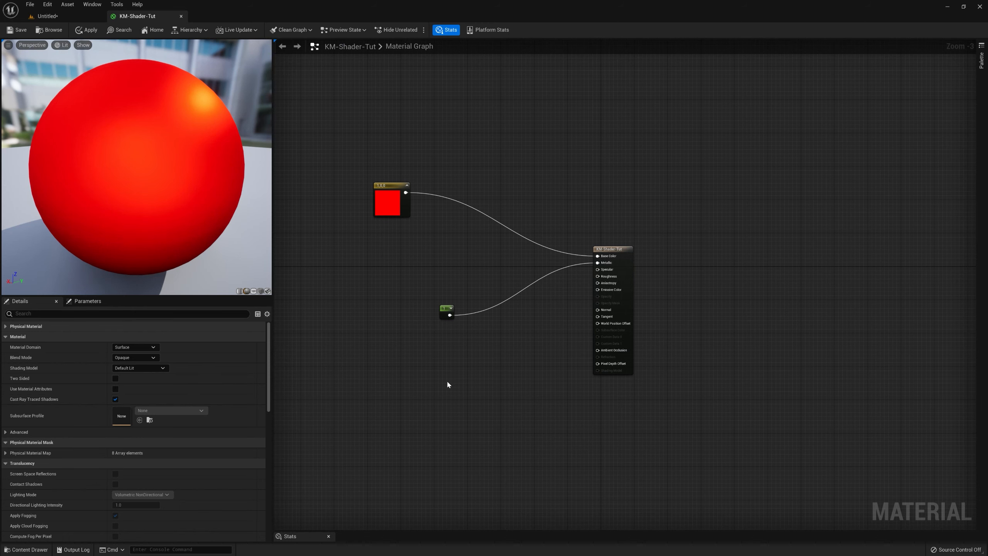
# Set the Constant node feeding the Metallic input to 0 and apply the changes to the material
pyautogui.click(446, 311)
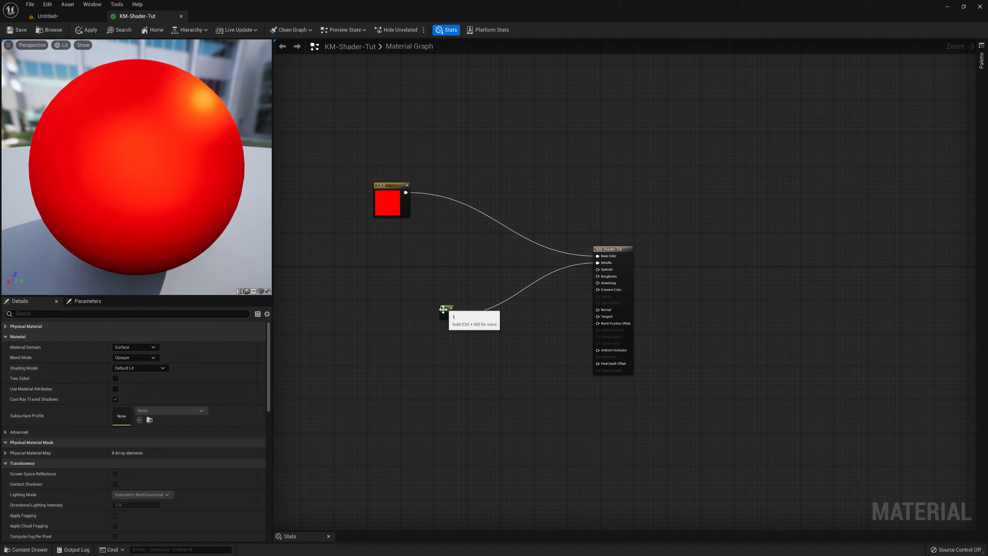
pyautogui.click(131, 337)
pyautogui.write('0')
pyautogui.press('Return')
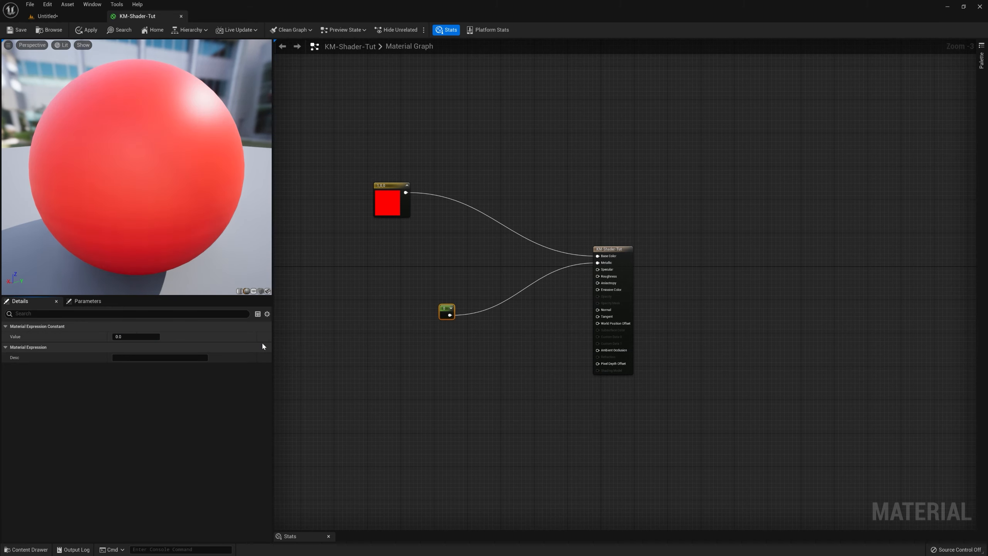
pyautogui.click(506, 267)
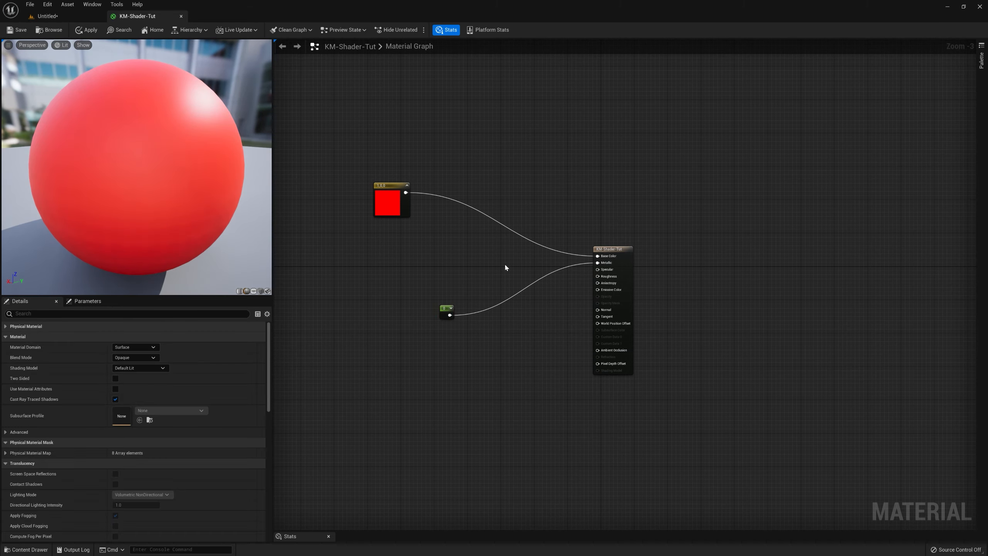
pyautogui.click(86, 30)
# Check the quality level and feature level options of the Preview State without changing them
pyautogui.click(337, 31)
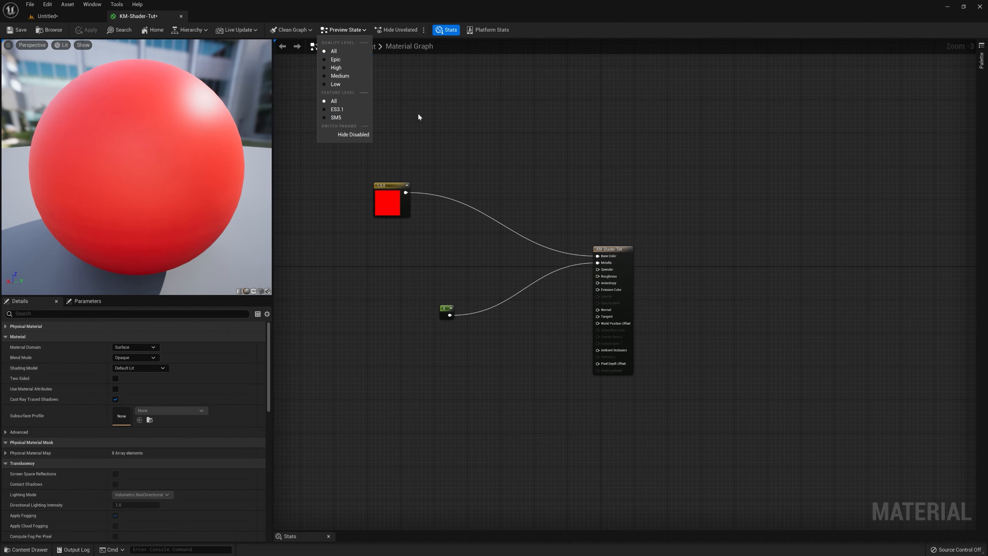
pyautogui.click(457, 134)
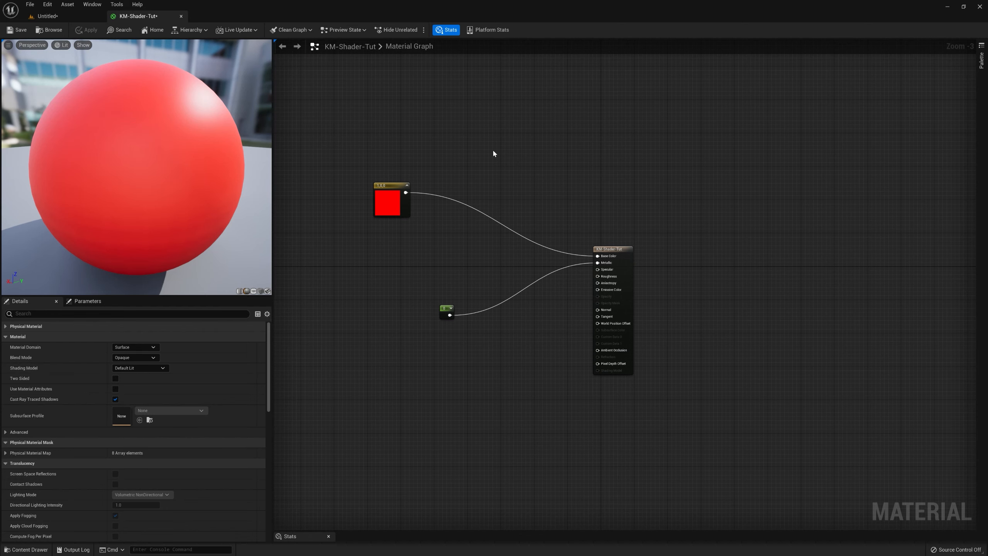
pyautogui.press('Home')
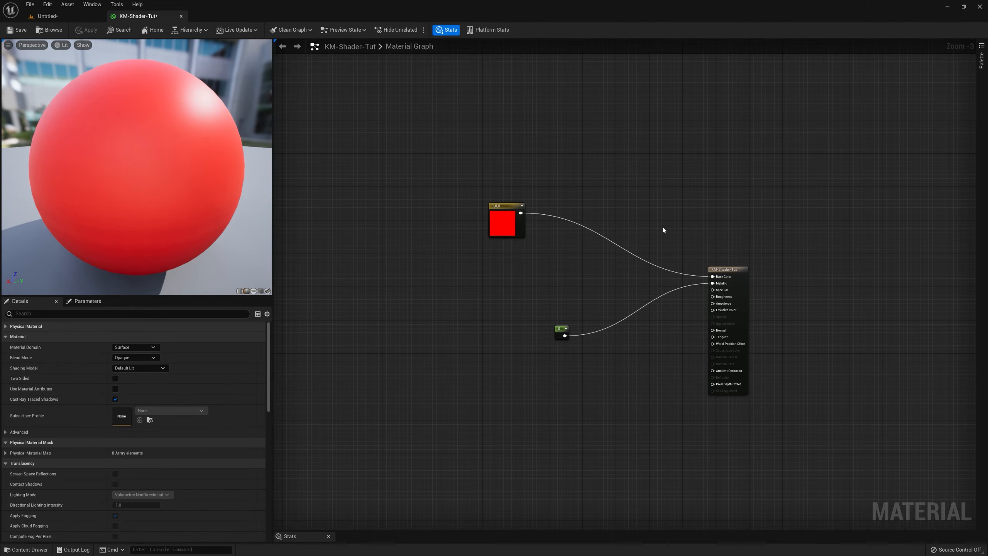
# Move the red vector and Constant nodes farther from the material node, and hide everything unrelated to the selected Constant
pyautogui.moveTo(664, 228); pyautogui.dragTo(593, 142, button='right')
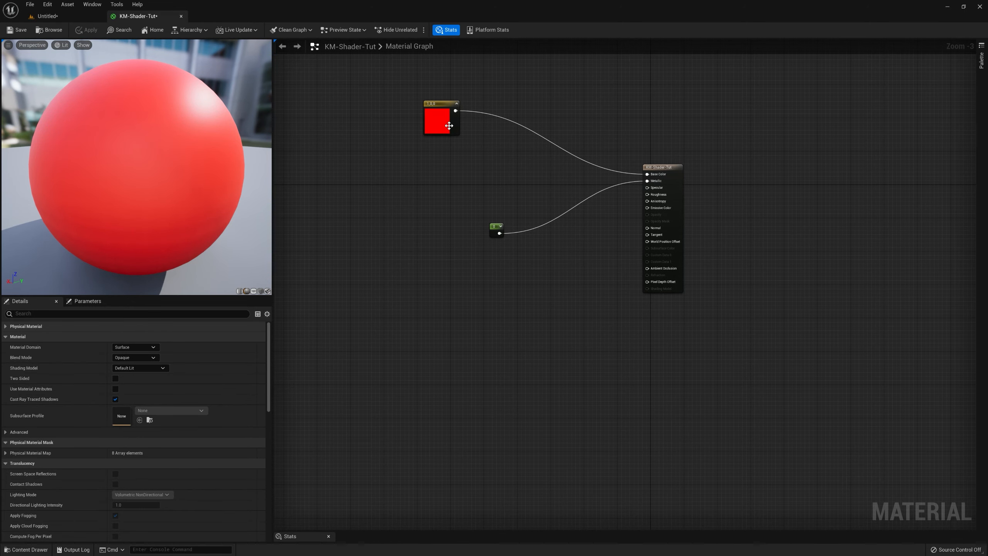
pyautogui.moveTo(446, 123); pyautogui.dragTo(365, 82)
pyautogui.moveTo(496, 229); pyautogui.dragTo(398, 340)
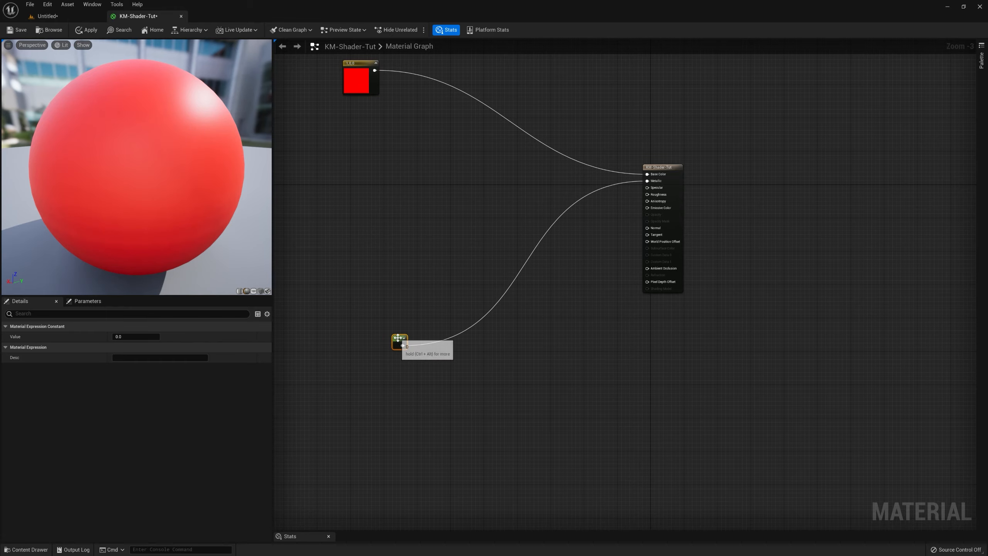
pyautogui.moveTo(411, 216); pyautogui.dragTo(557, 295, button='right')
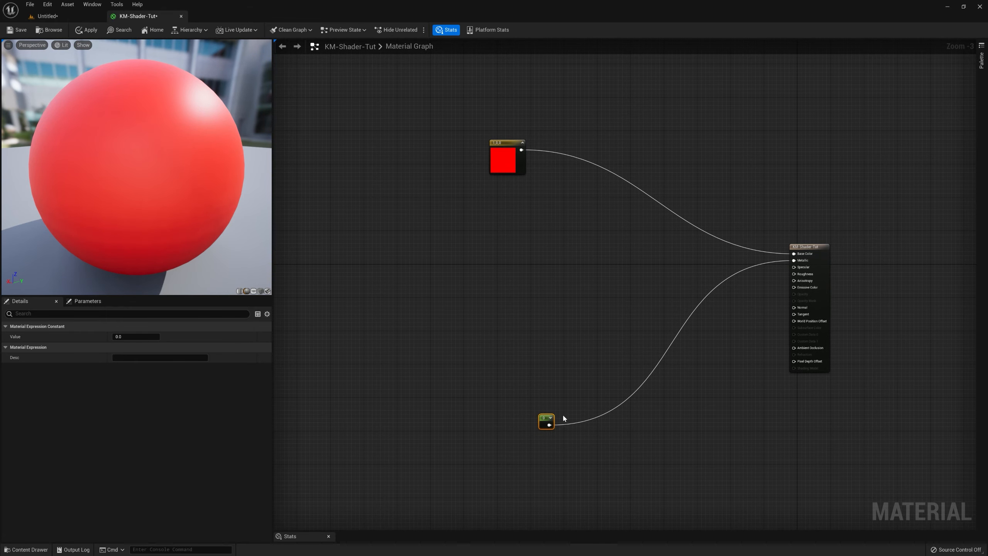
pyautogui.click(402, 30)
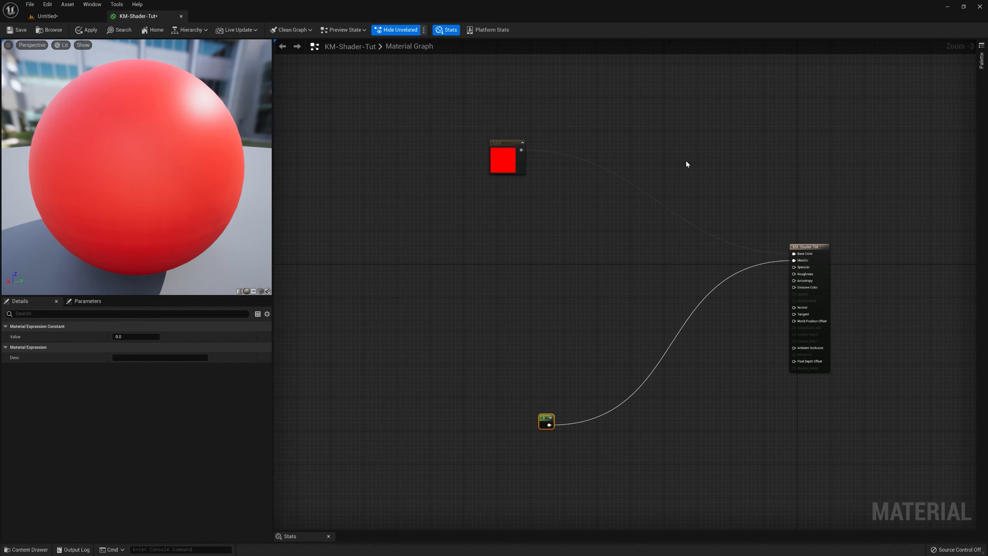
# Move the Constant node far from the material, duplicate it five times across the graph, and connect one copy to the Roughness input
pyautogui.moveTo(544, 425); pyautogui.dragTo(281, 330)
pyautogui.hotkey('ctrl', 'd')
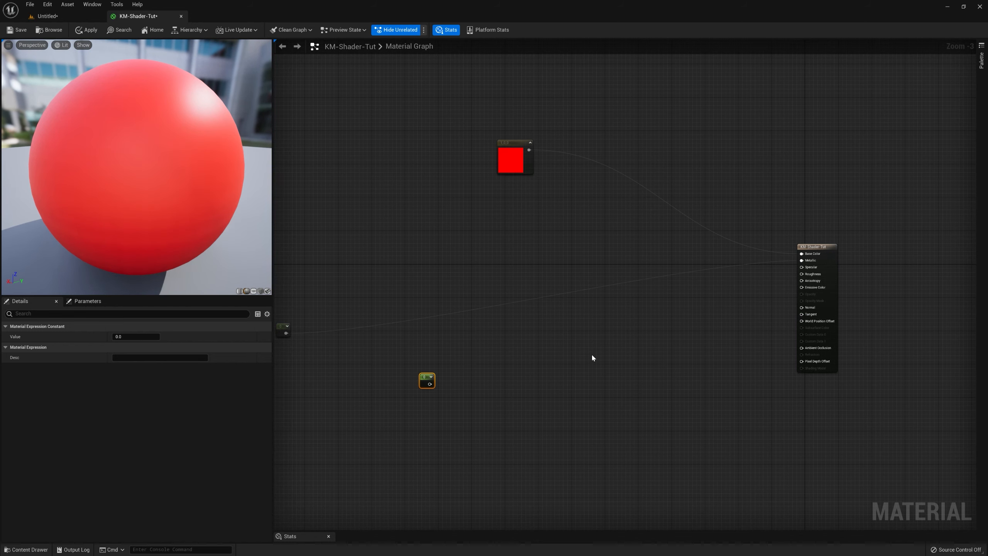
pyautogui.hotkey('ctrl', 'd')
pyautogui.hotkey('ctrl', 'd')
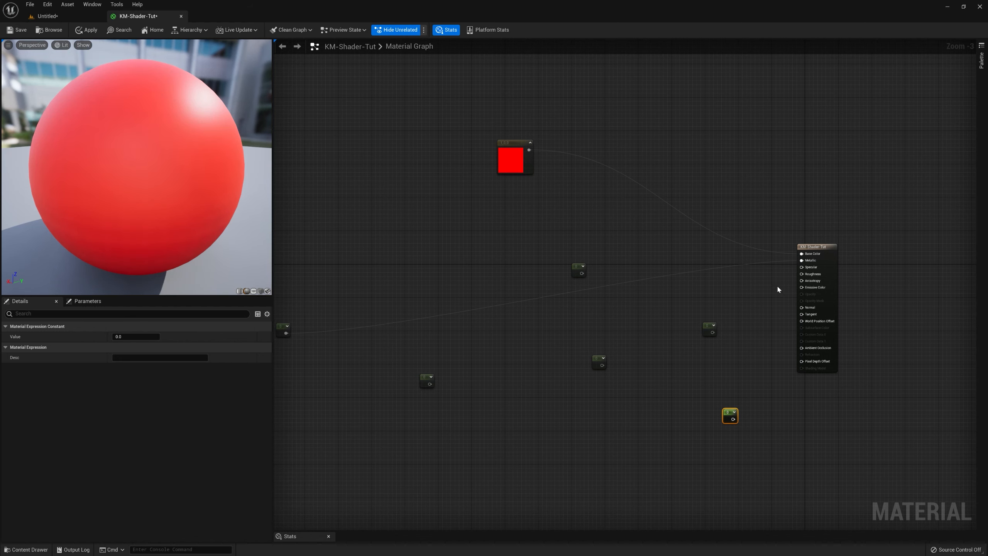
pyautogui.moveTo(805, 275); pyautogui.dragTo(712, 332)
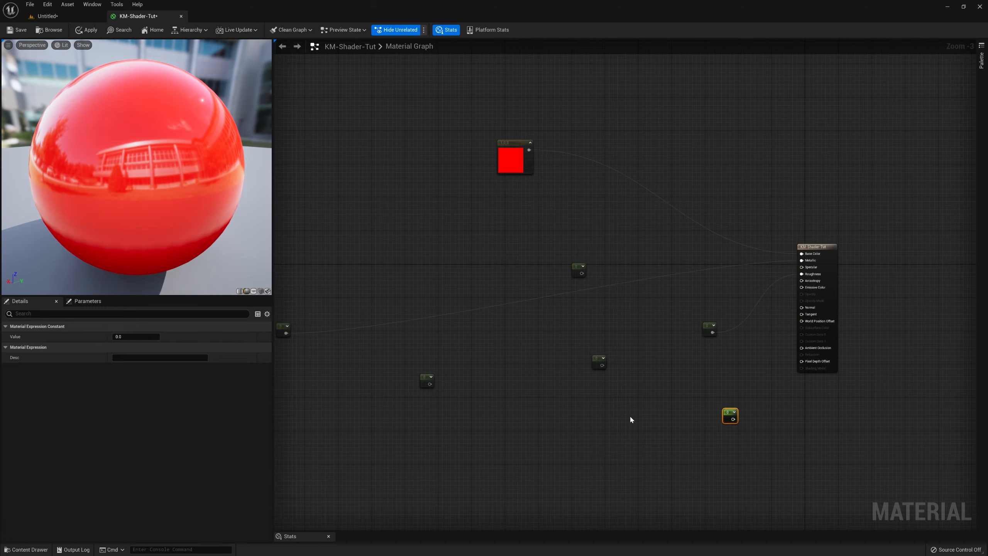
# Isolate the connection of the Constant node feeding Metallic, then clear the selection to compare it with the whole graph
pyautogui.moveTo(631, 419); pyautogui.dragTo(660, 408, button='right')
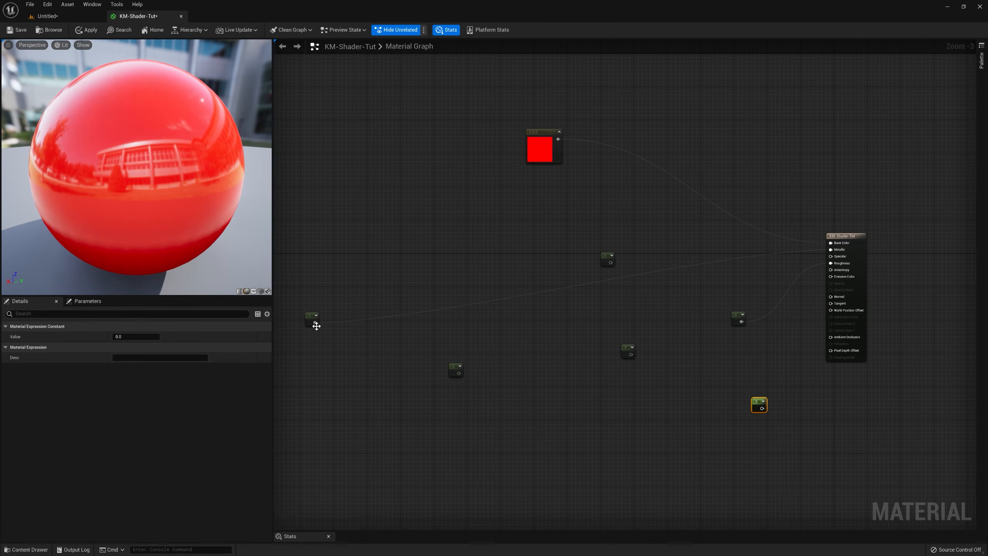
pyautogui.click(316, 326)
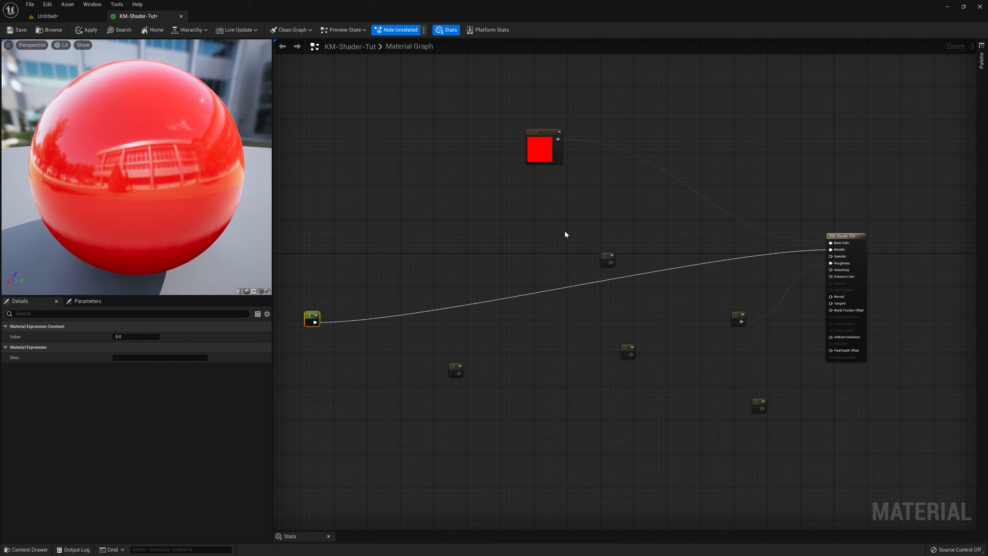
pyautogui.click(558, 220)
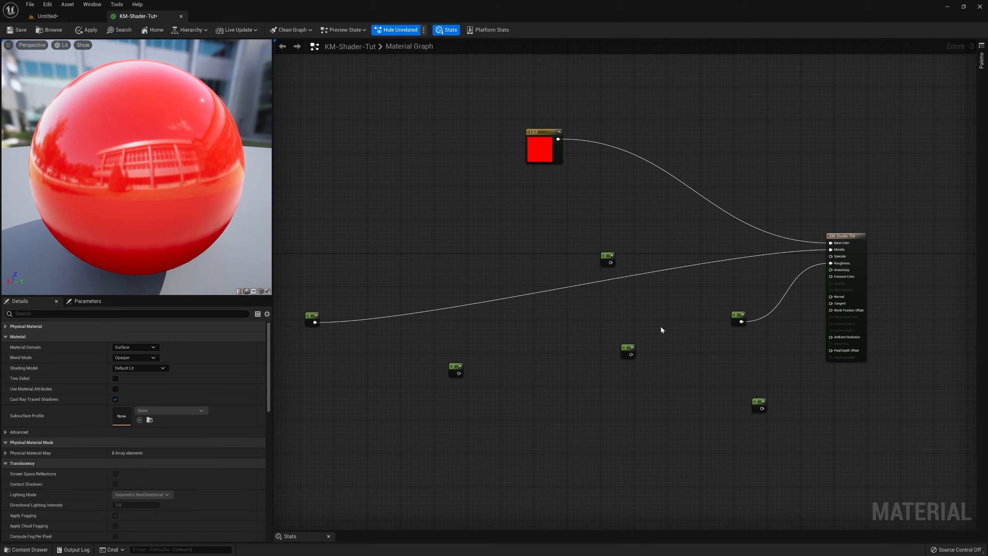
pyautogui.moveTo(660, 324); pyautogui.dragTo(647, 290, button='right')
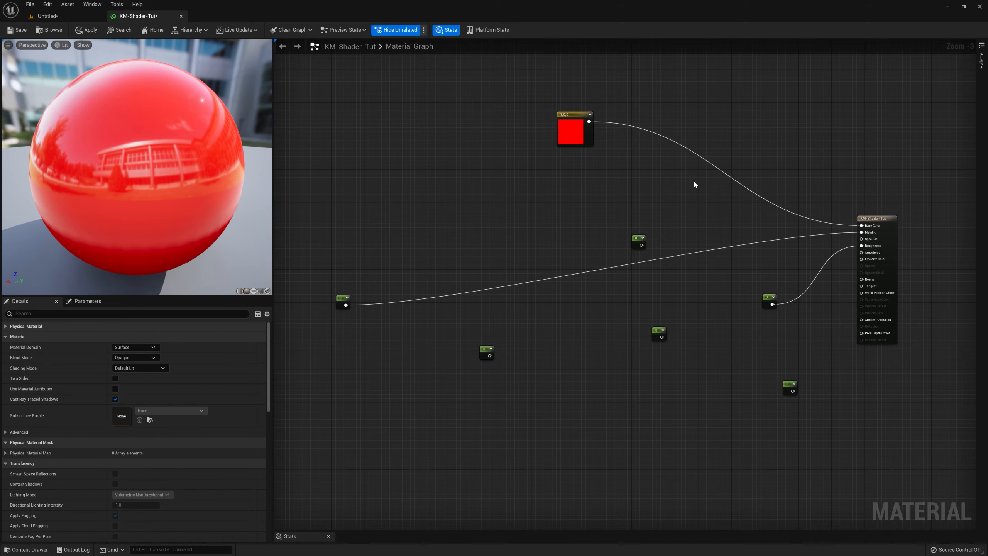
# Turn off Hide Unrelated and delete all the Constant nodes, keeping only the red vector node connected to the material
pyautogui.click(403, 34)
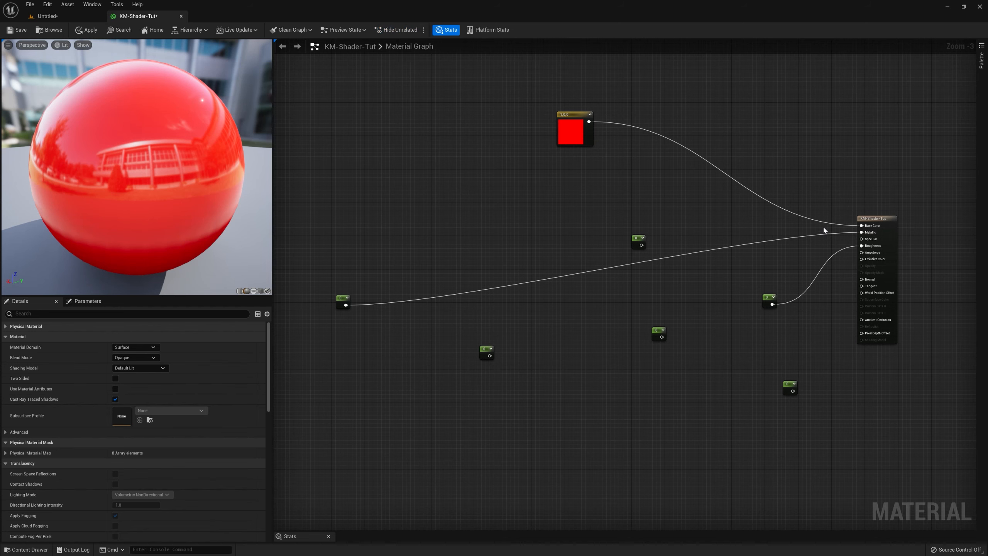
pyautogui.moveTo(825, 230); pyautogui.dragTo(307, 434)
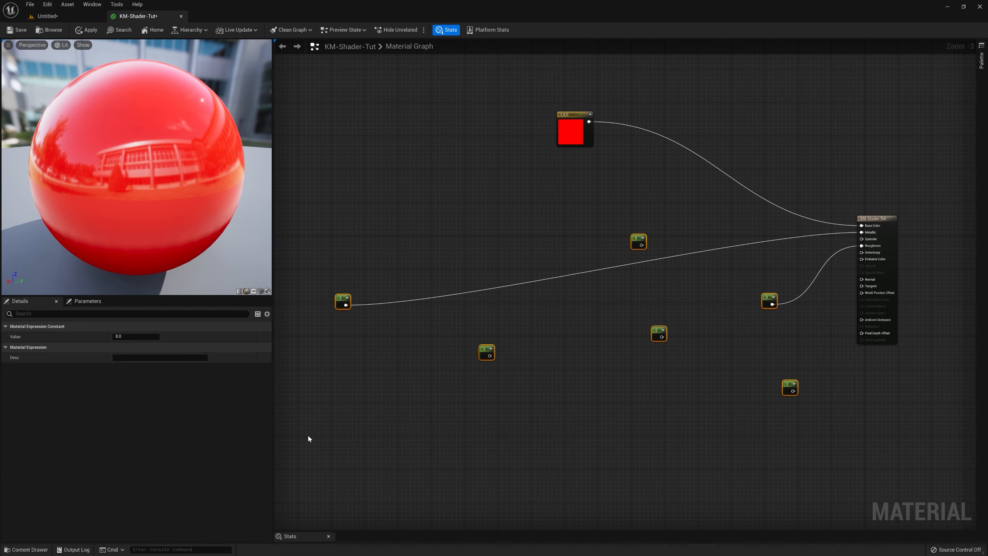
pyautogui.press('Delete')
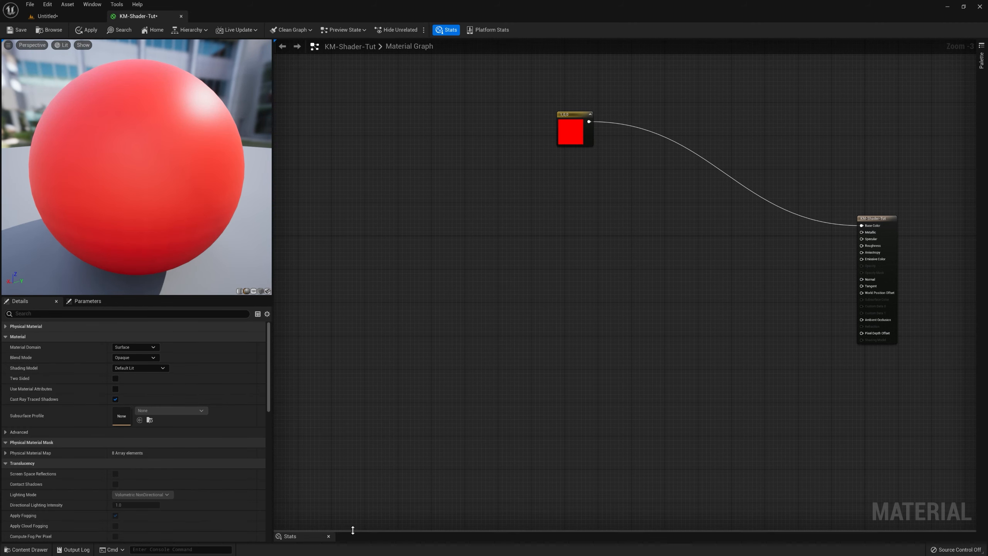
# Examine the material's statistics in an enlarged Stats view, then turn the Stats display off
pyautogui.moveTo(354, 531); pyautogui.dragTo(355, 459)
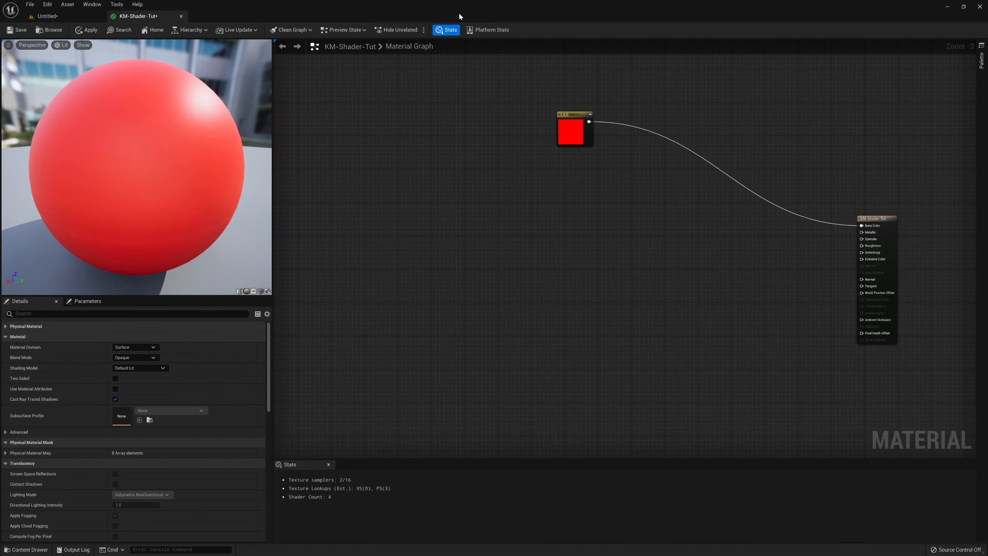
pyautogui.click(446, 31)
pyautogui.click(446, 32)
pyautogui.moveTo(430, 458); pyautogui.dragTo(437, 543)
pyautogui.moveTo(478, 441); pyautogui.dragTo(583, 353, button='right')
pyautogui.scroll(-5, 582, 353)
pyautogui.press('Home')
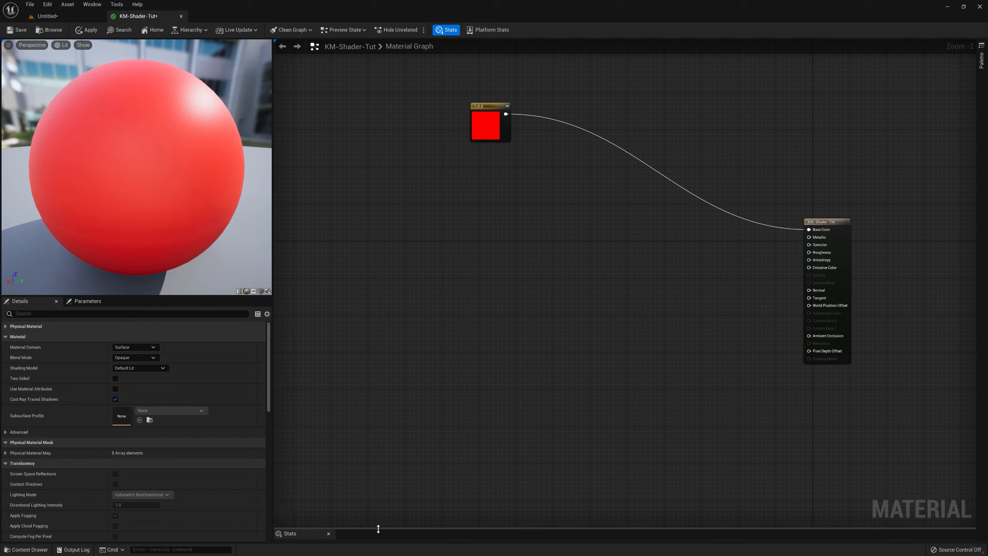
pyautogui.moveTo(375, 526); pyautogui.dragTo(397, 462)
pyautogui.click(446, 30)
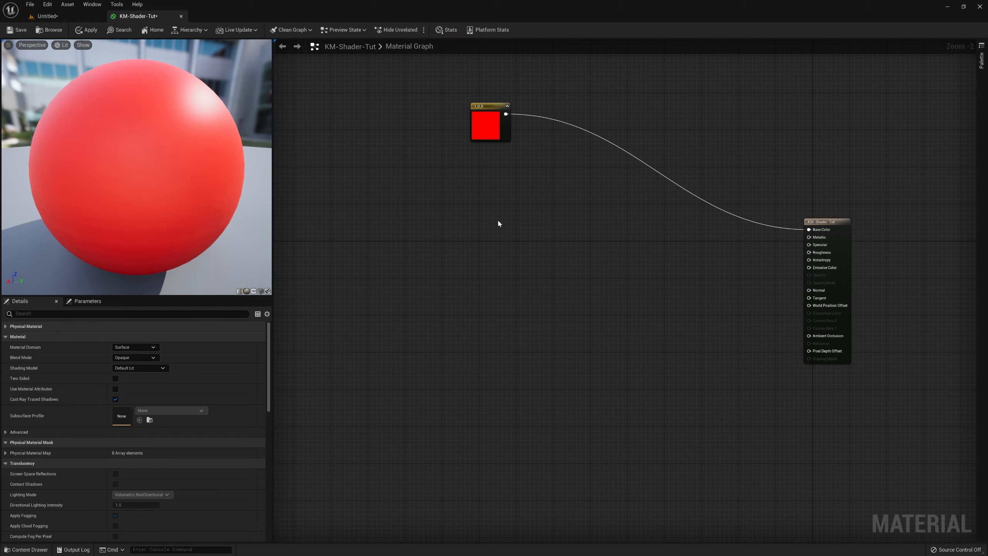
# Preview the material on a cylinder, a sphere and a plane
pyautogui.moveTo(216, 236); pyautogui.dragTo(217, 188)
pyautogui.moveTo(154, 172); pyautogui.dragTo(221, 267)
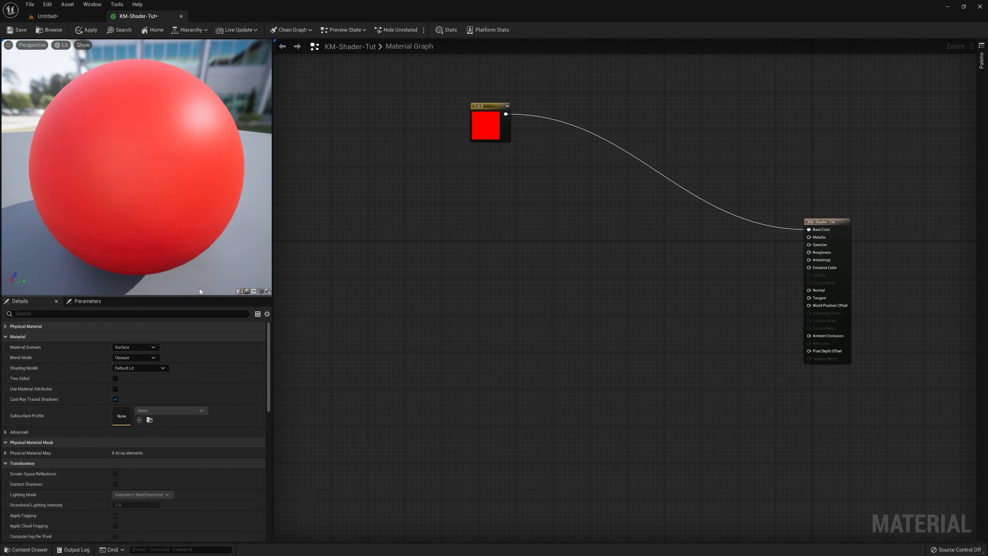
pyautogui.click(240, 291)
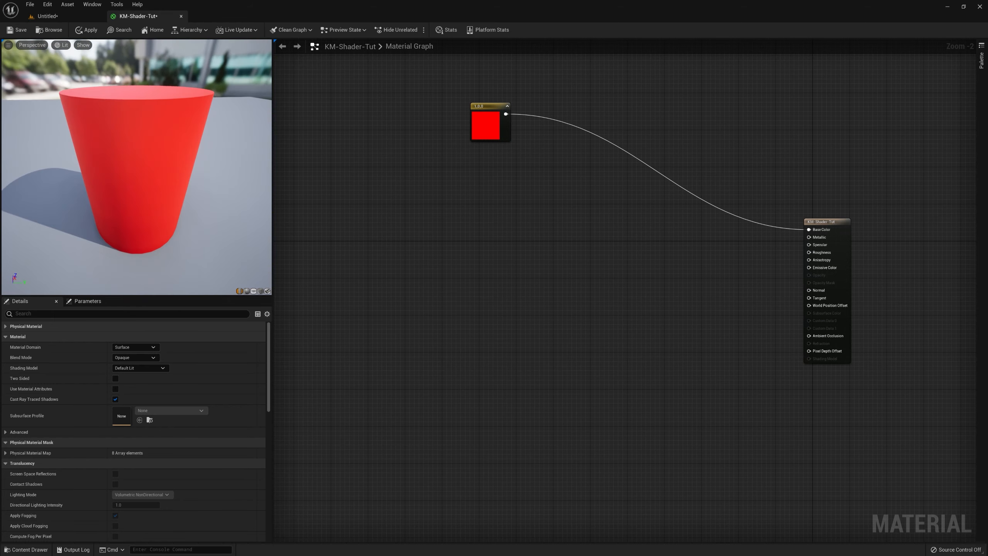
pyautogui.click(254, 291)
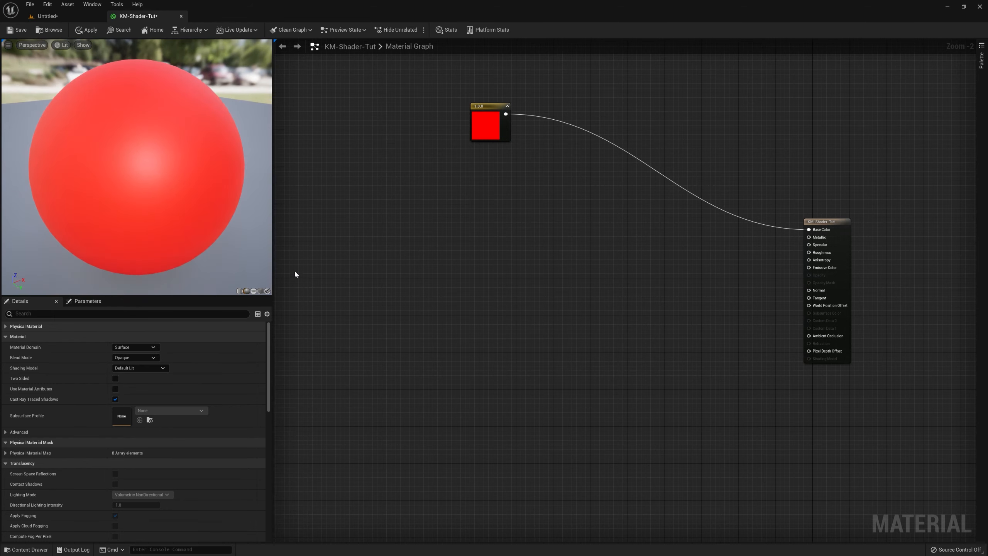
pyautogui.click(254, 291)
pyautogui.moveTo(136, 168); pyautogui.dragTo(209, 219)
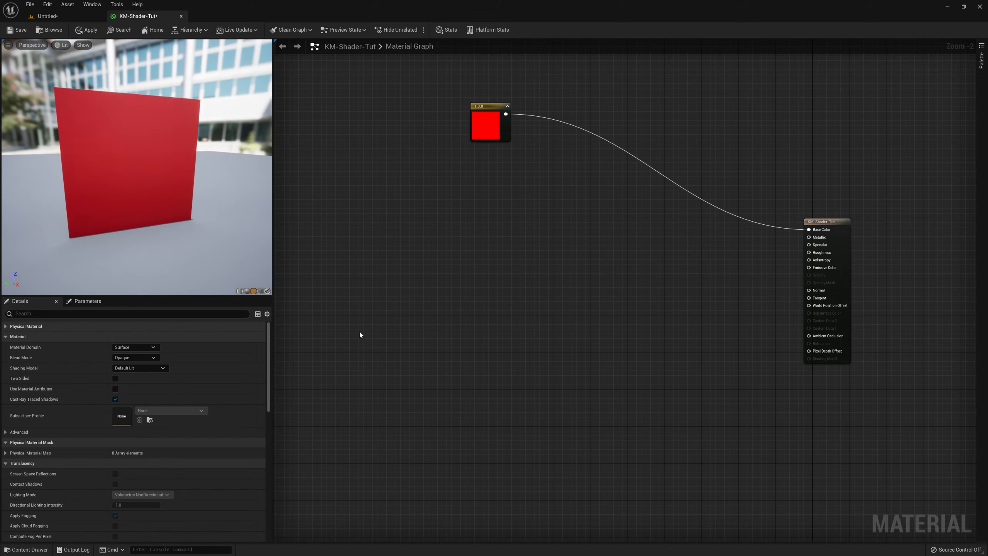
# Switch the preview mesh to a cube and view it from several angles and distances
pyautogui.click(267, 291)
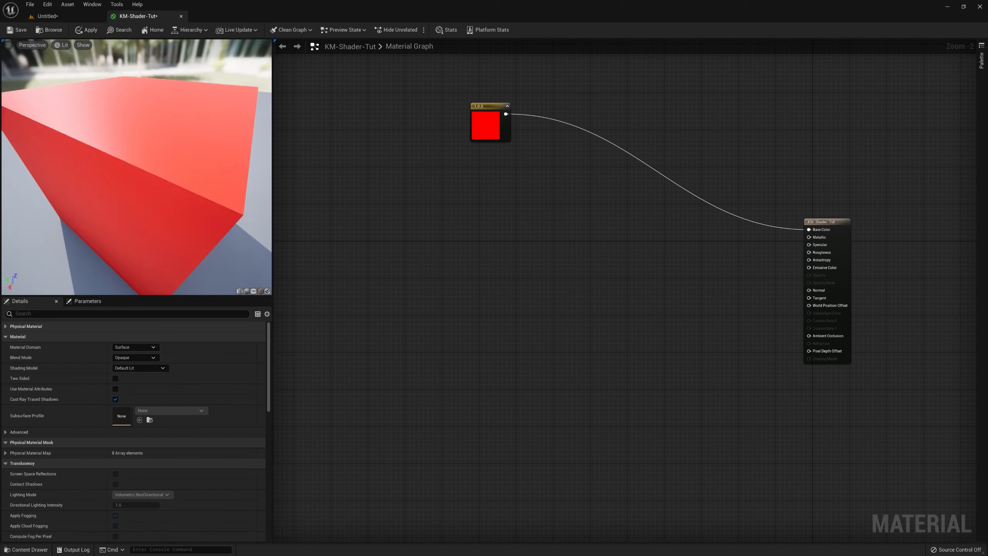
pyautogui.moveTo(136, 168)
pyautogui.mouseDown(button='right')
pyautogui.moveTo(136, 218)
pyautogui.moveTo(136, 179)
pyautogui.mouseUp(button='right')
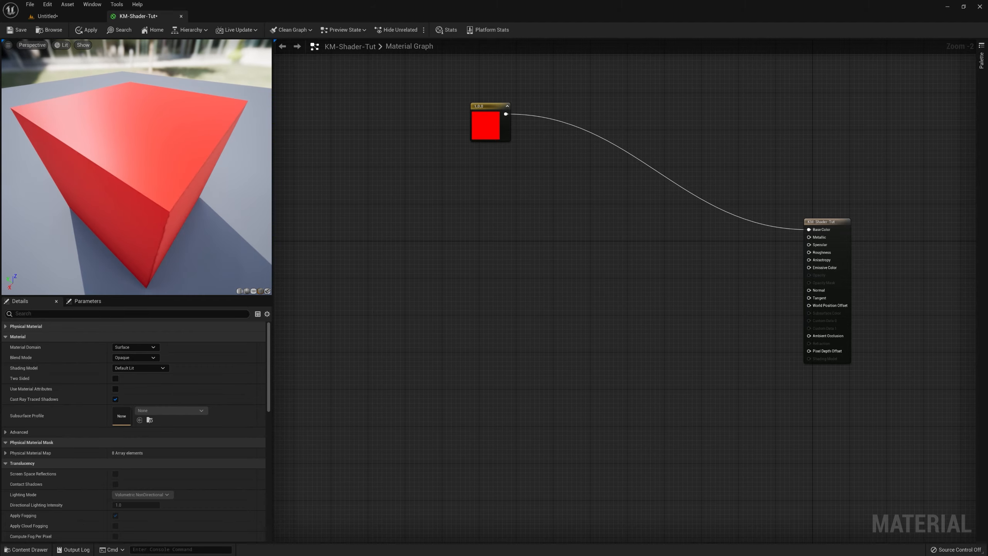
pyautogui.moveTo(690, 324); pyautogui.dragTo(619, 302, button='right')
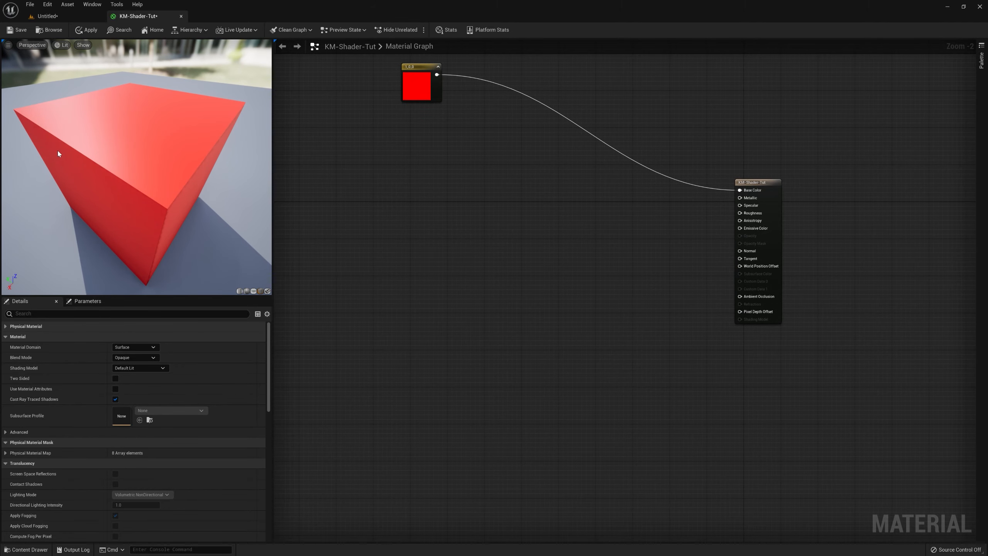
pyautogui.moveTo(60, 154)
pyautogui.mouseDown(button='right')
pyautogui.moveTo(60, 121)
pyautogui.moveTo(59, 171)
pyautogui.mouseUp(button='right')
pyautogui.moveTo(60, 155); pyautogui.dragTo(17, 159)
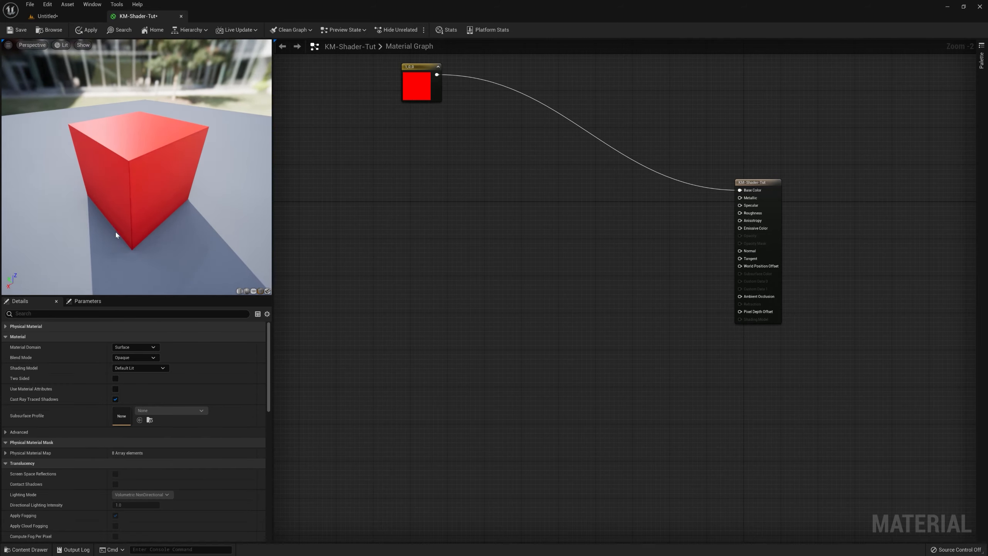
pyautogui.moveTo(168, 175); pyautogui.dragTo(133, 125)
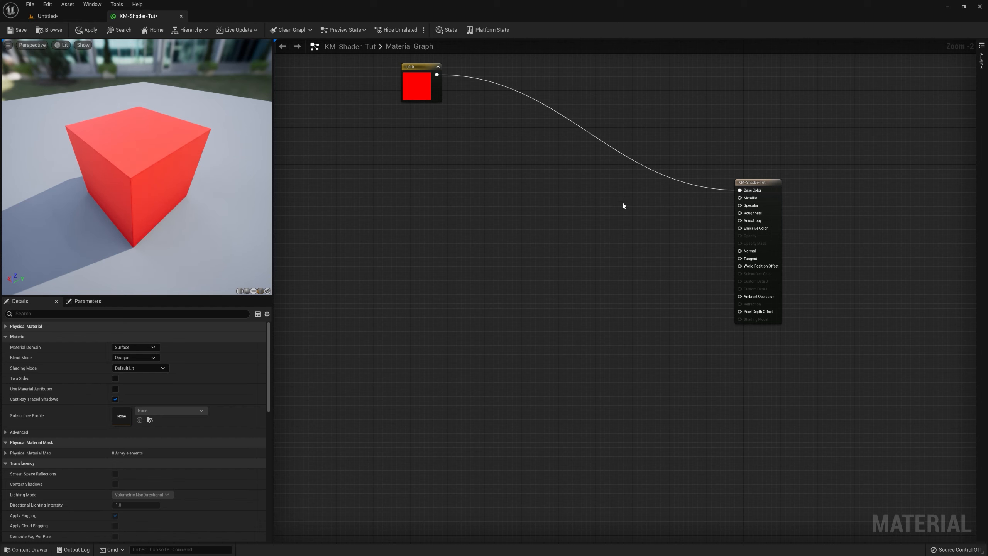
# Try to preview the material on a custom mesh without a mesh asset selected, and dismiss the resulting warning
pyautogui.click(46, 16)
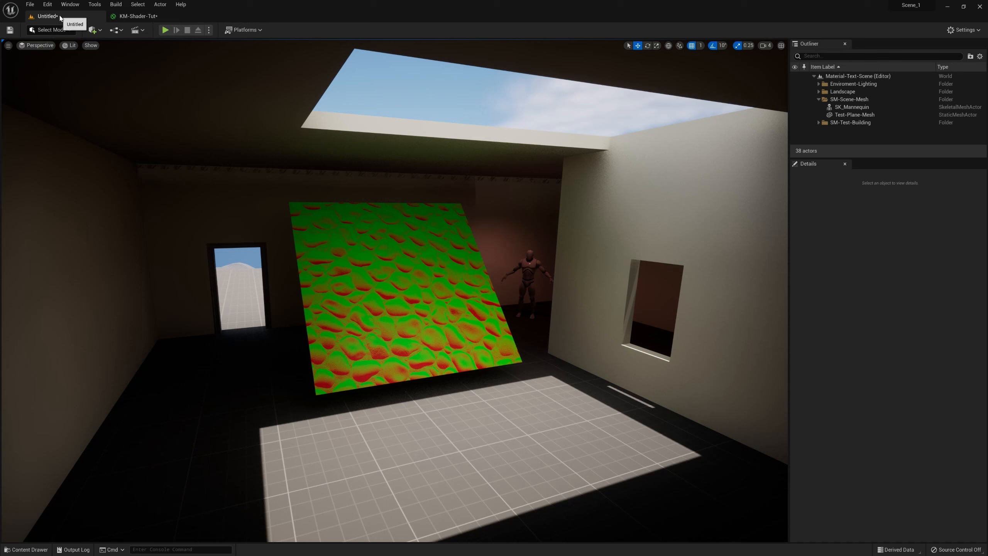
pyautogui.click(138, 16)
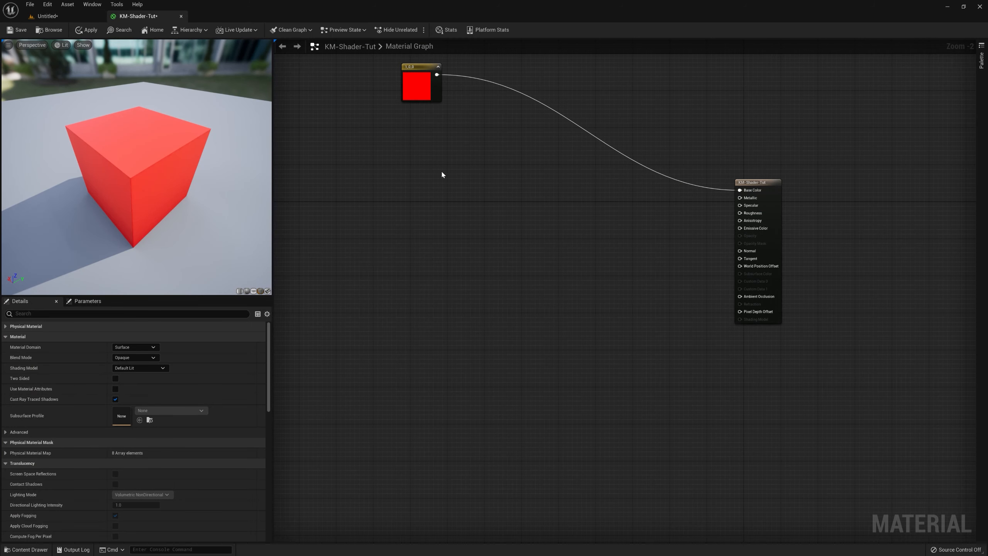
pyautogui.click(268, 291)
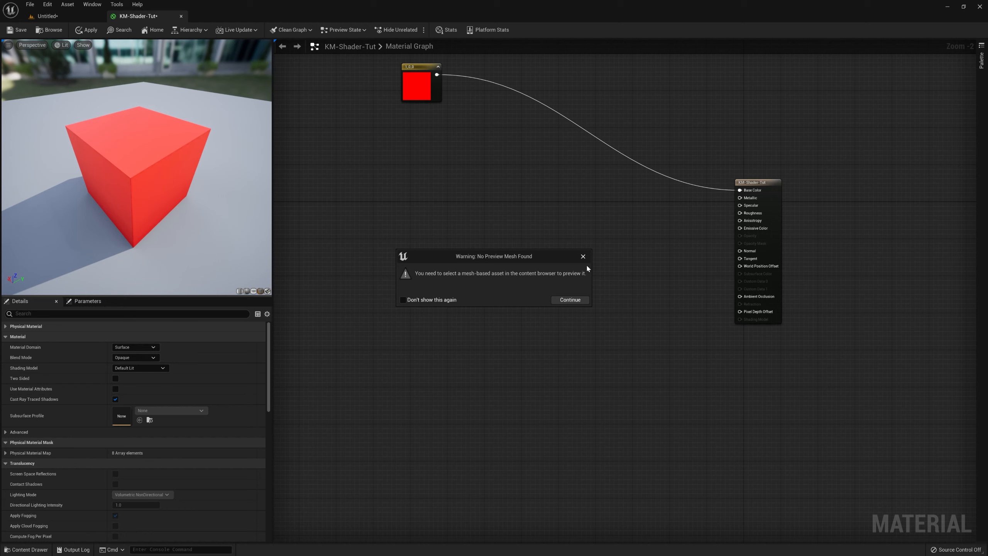
pyautogui.click(571, 300)
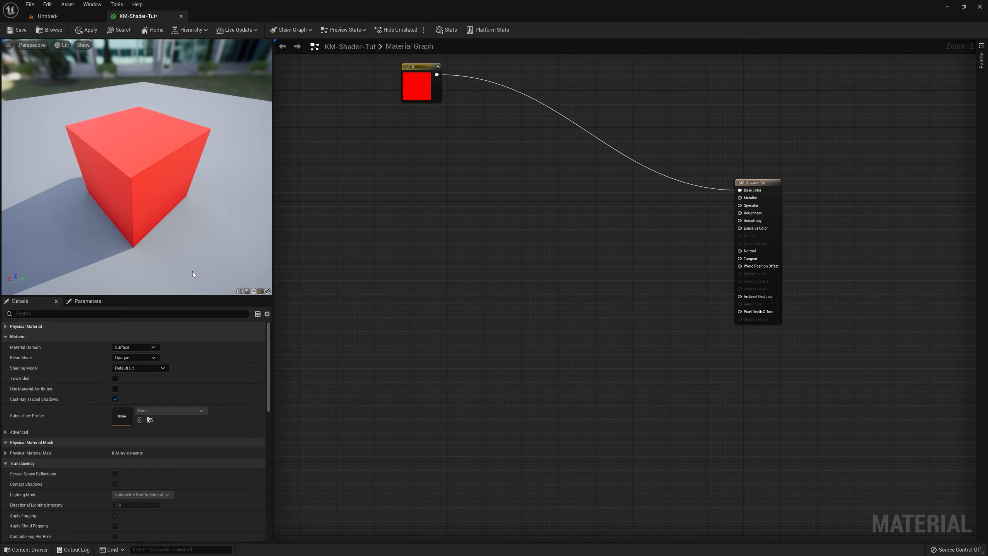
# Find KM-WaterFall-Mesh in Scene-1's Static-Mesh folder, open it for a look and close its mesh editor
pyautogui.click(30, 550)
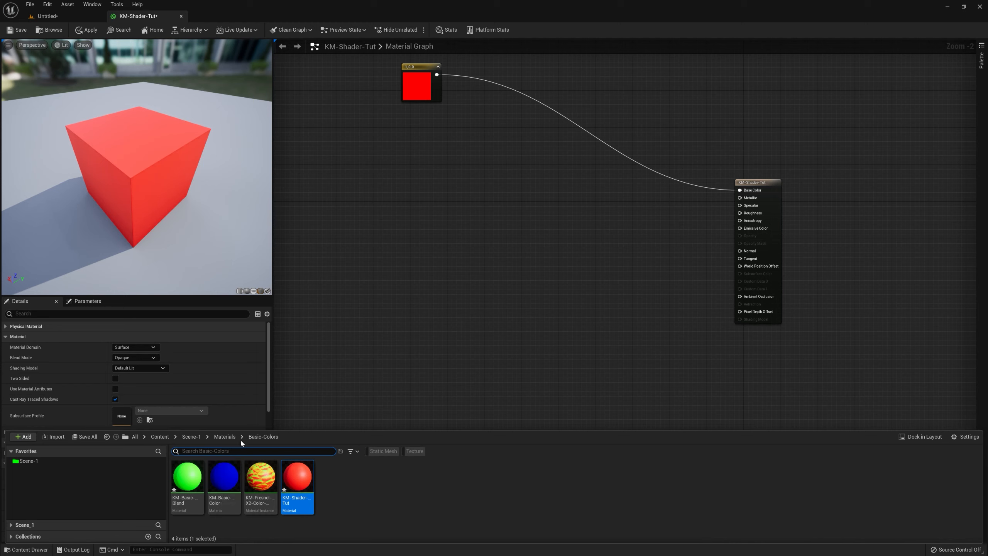
pyautogui.click(193, 436)
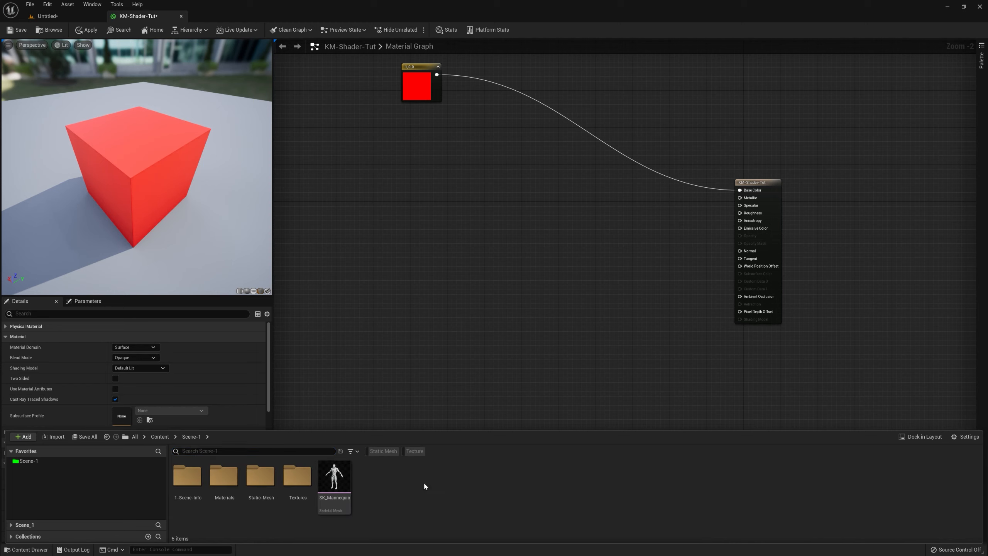
pyautogui.doubleClick(264, 477)
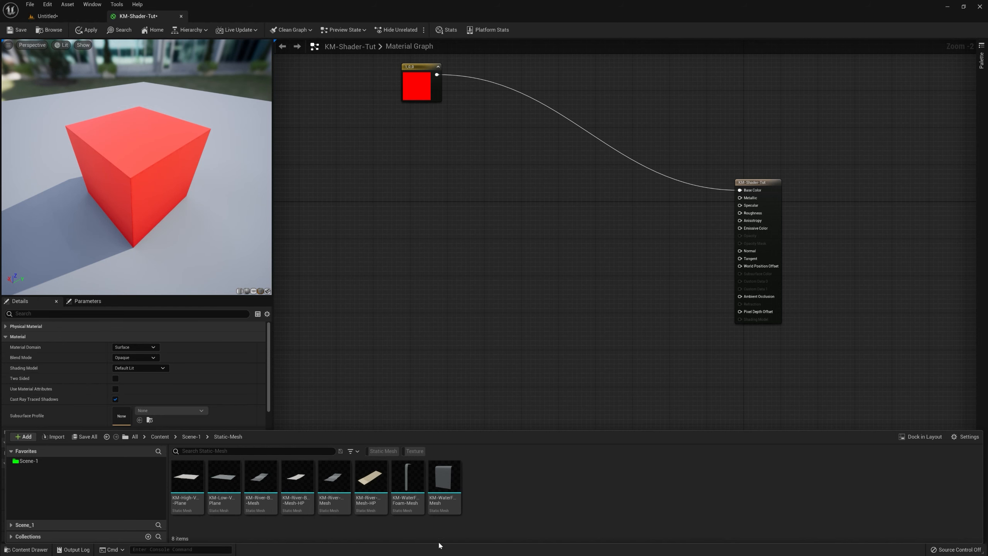
pyautogui.moveTo(460, 473)
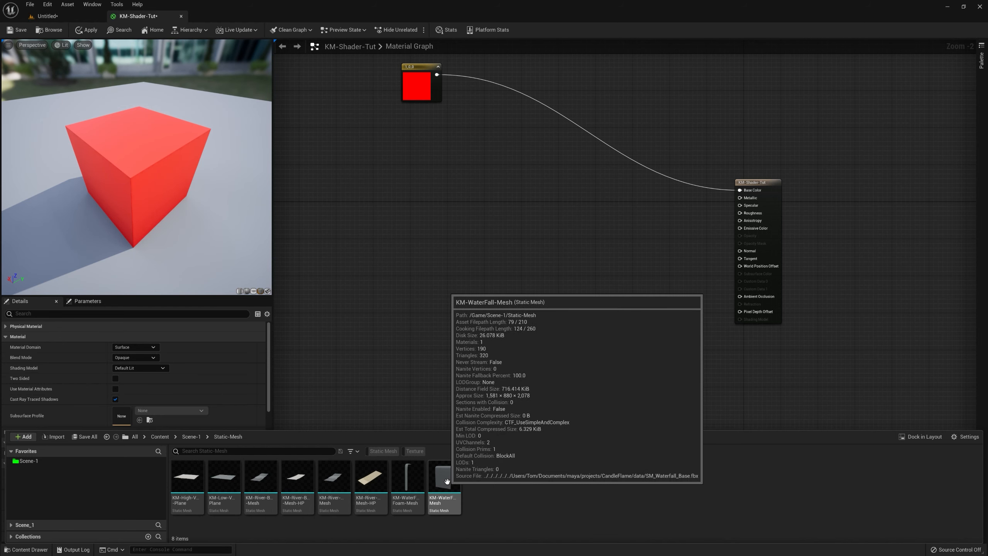
pyautogui.doubleClick(445, 479)
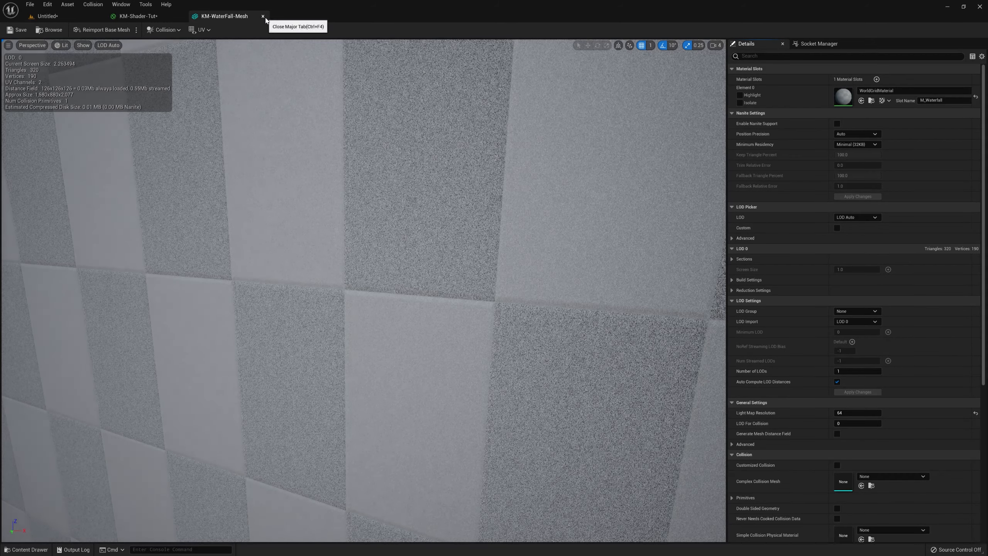
pyautogui.click(263, 16)
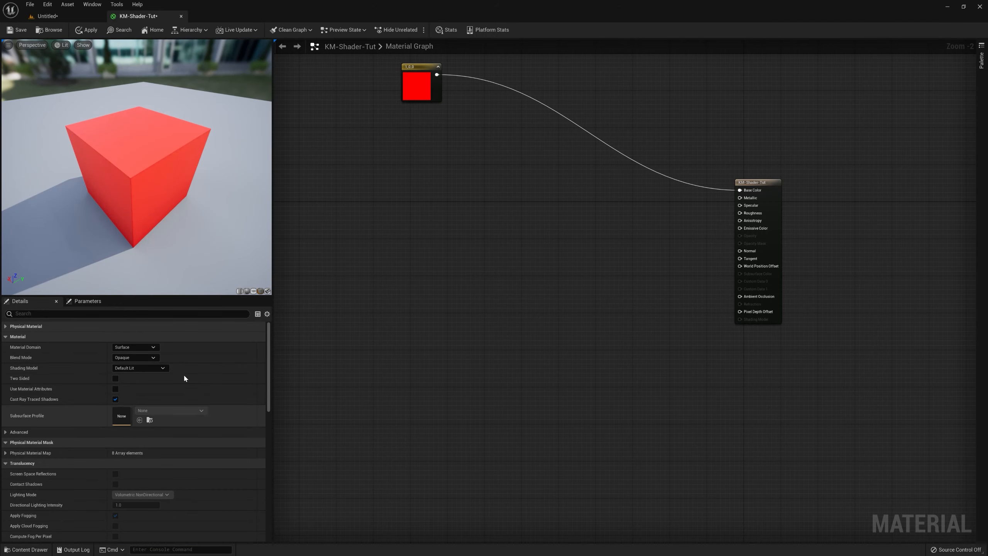
# Use the selected KM-WaterFall-Mesh as the material's preview mesh and view it from several angles and distances
pyautogui.click(26, 549)
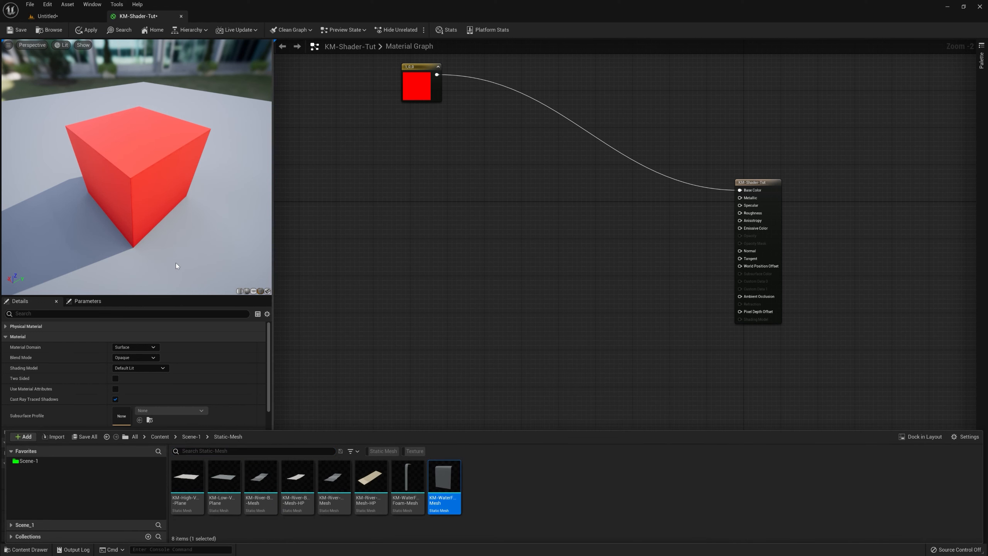
pyautogui.click(268, 291)
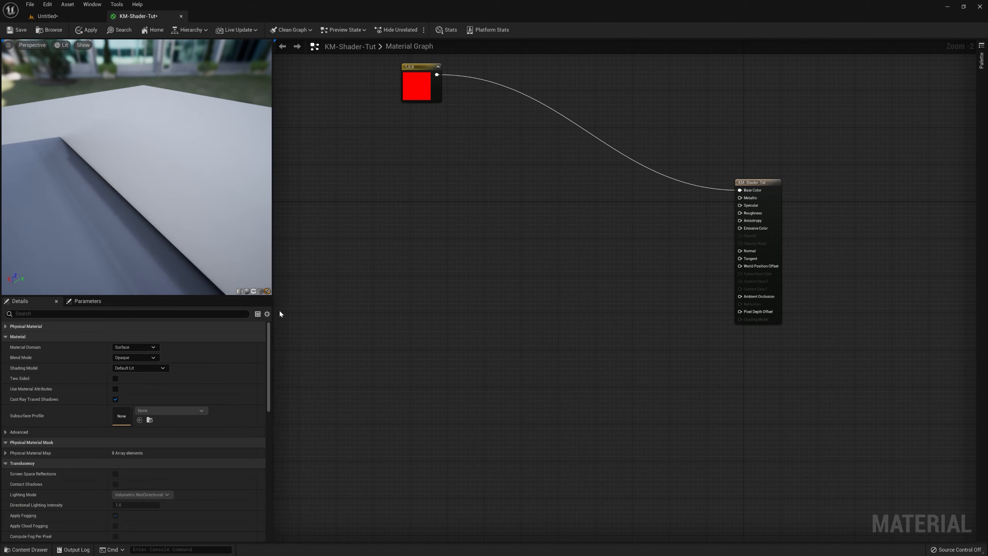
pyautogui.moveTo(197, 225); pyautogui.dragTo(113, 199)
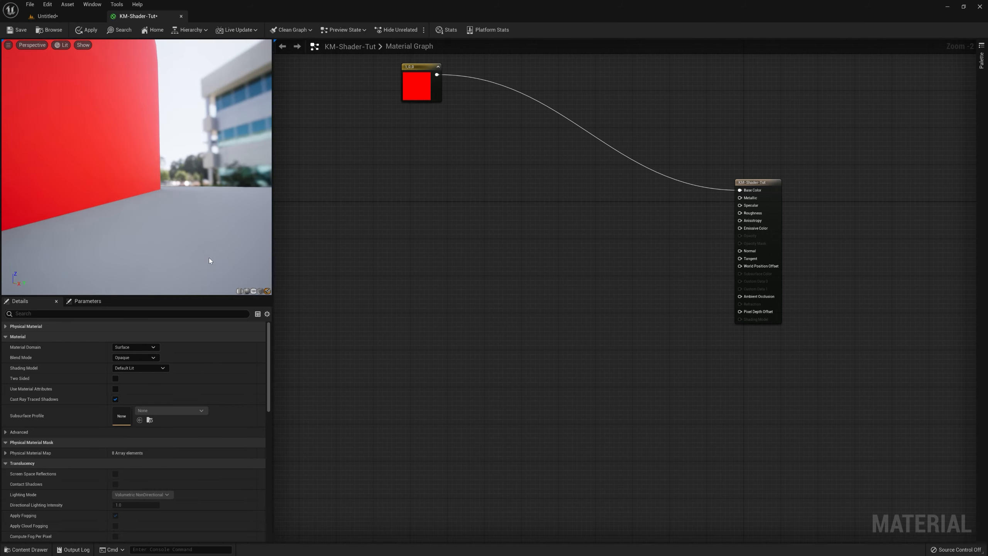
pyautogui.moveTo(209, 258); pyautogui.dragTo(173, 135)
pyautogui.moveTo(173, 136); pyautogui.dragTo(173, 130, button='right')
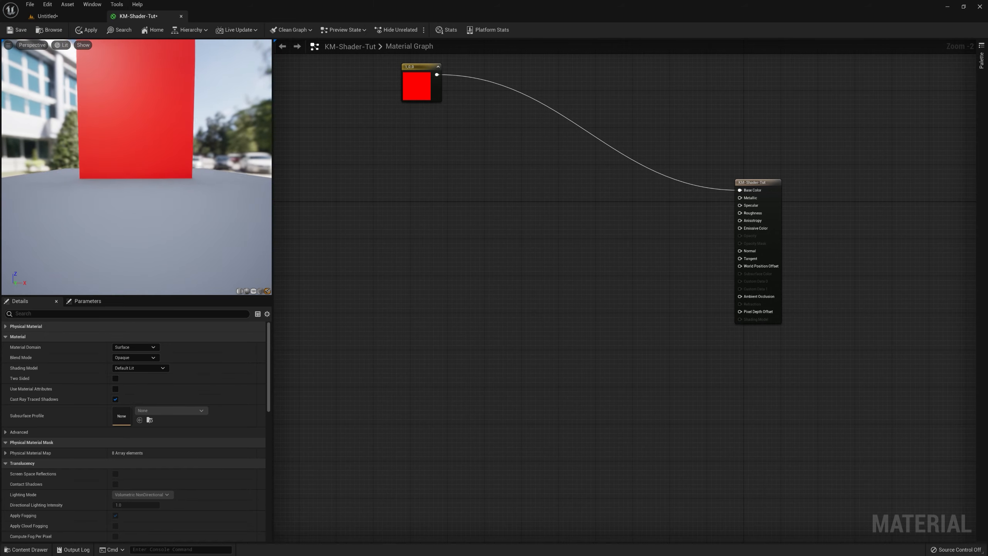
pyautogui.moveTo(173, 129); pyautogui.dragTo(198, 146, button='middle')
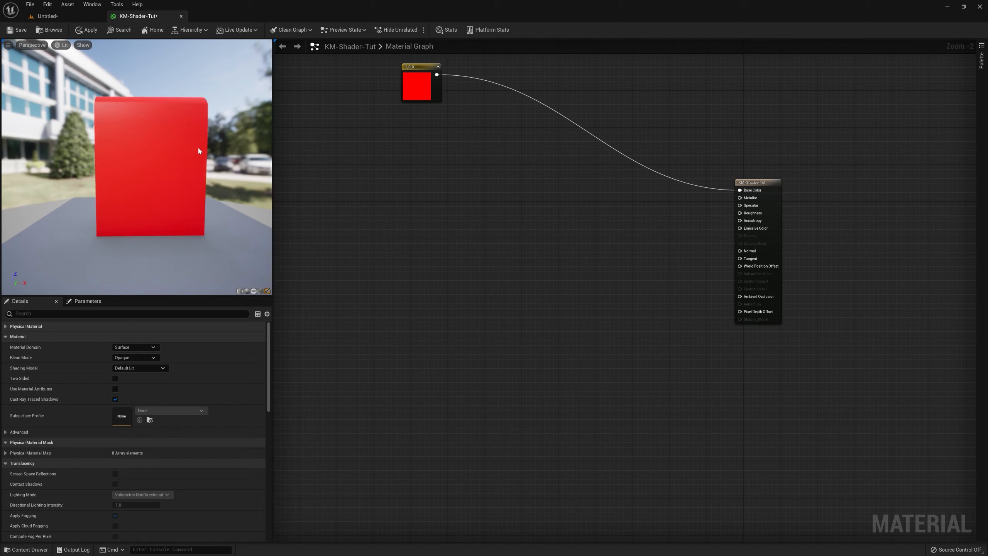
pyautogui.moveTo(198, 147); pyautogui.dragTo(216, 95)
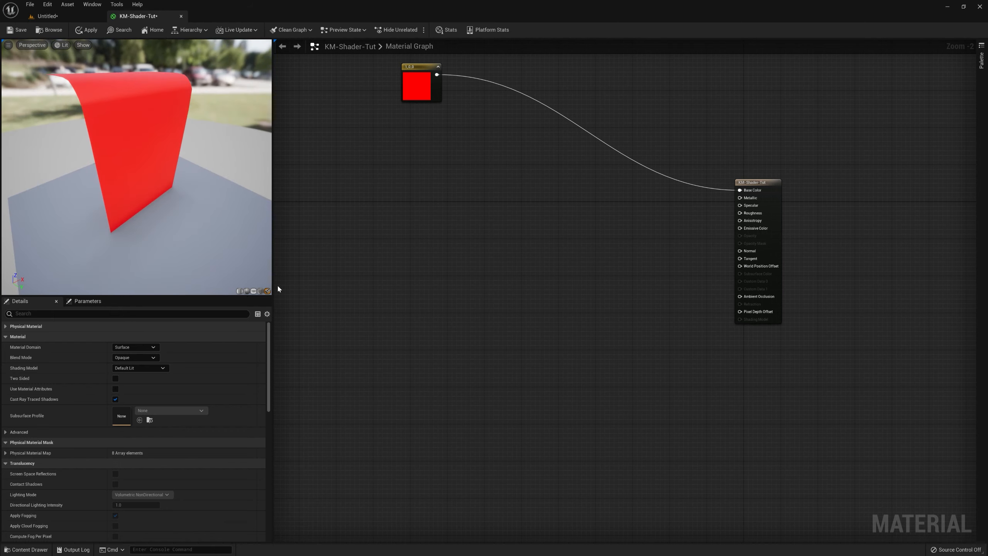
# Switch the preview mesh back to the cube and view it from a low corner angle
pyautogui.click(261, 291)
pyautogui.moveTo(198, 208)
pyautogui.mouseDown()
pyautogui.moveTo(194, 242)
pyautogui.moveTo(155, 211)
pyautogui.moveTo(204, 188)
pyautogui.moveTo(215, 208)
pyautogui.moveTo(190, 219)
pyautogui.mouseUp()
pyautogui.scroll(5, 203, 184)
pyautogui.scroll(-3, 215, 209)
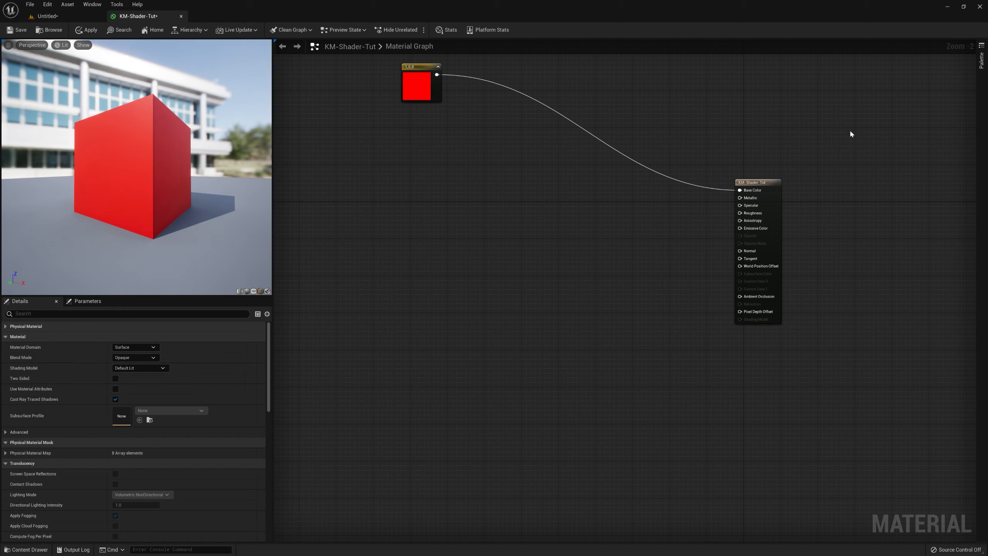
# Compare the details of the material node, the red vector node's Constant channels and the level's Test-Plane-Mesh, and return to the material
pyautogui.click(774, 263)
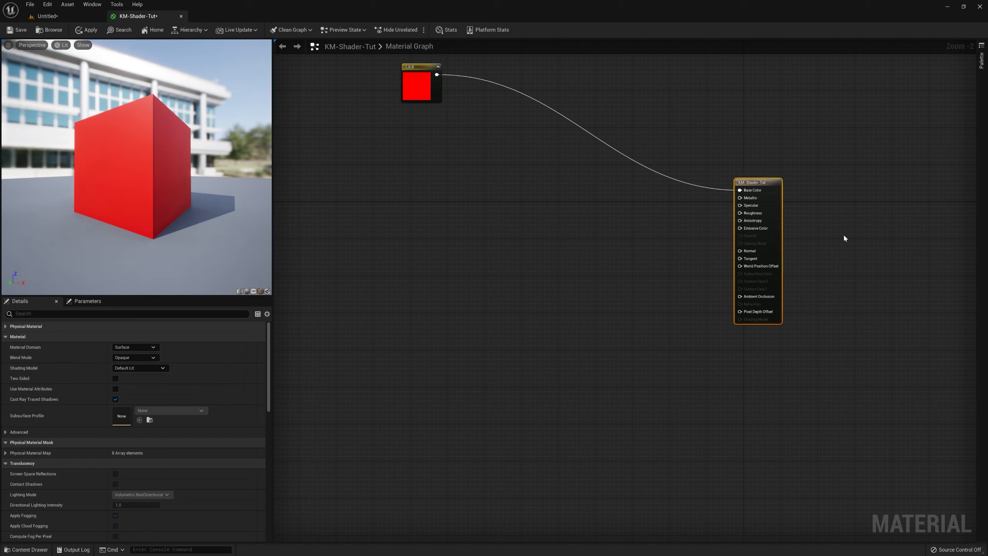
pyautogui.click(433, 78)
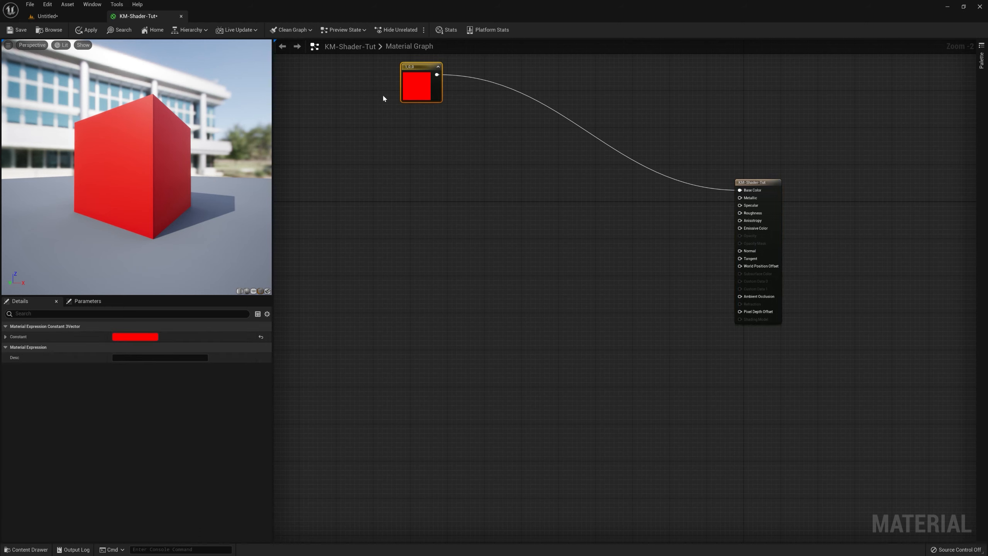
pyautogui.click(6, 336)
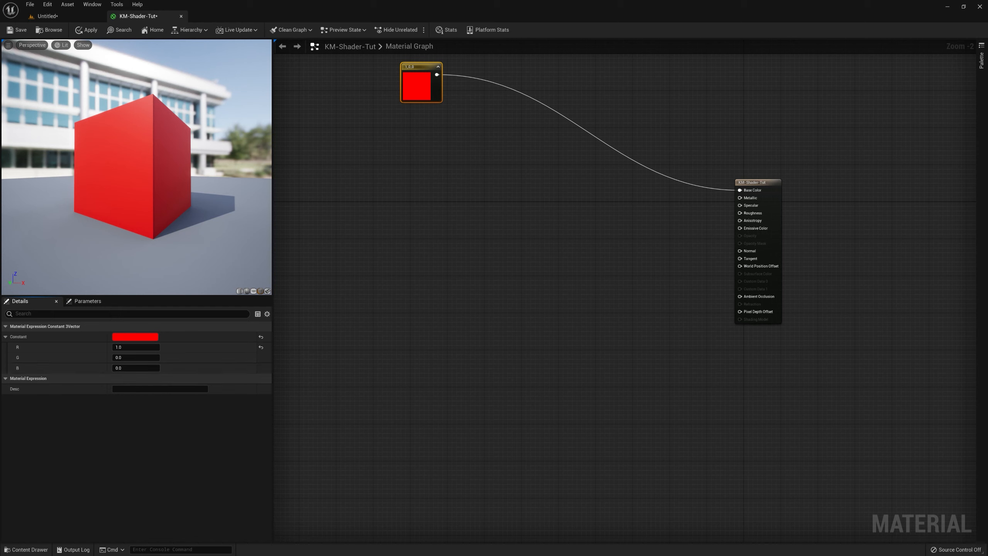
pyautogui.click(46, 16)
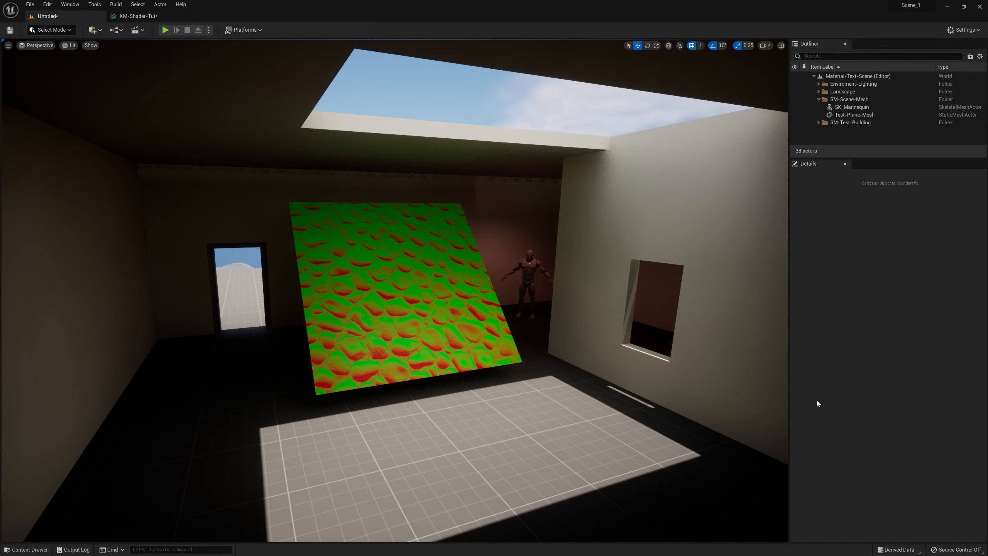
pyautogui.click(429, 282)
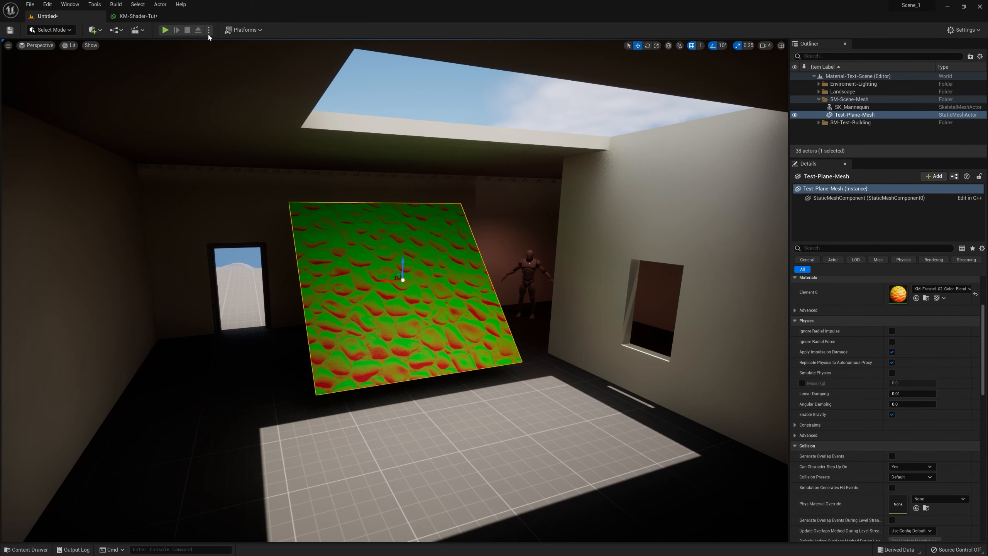
pyautogui.click(158, 18)
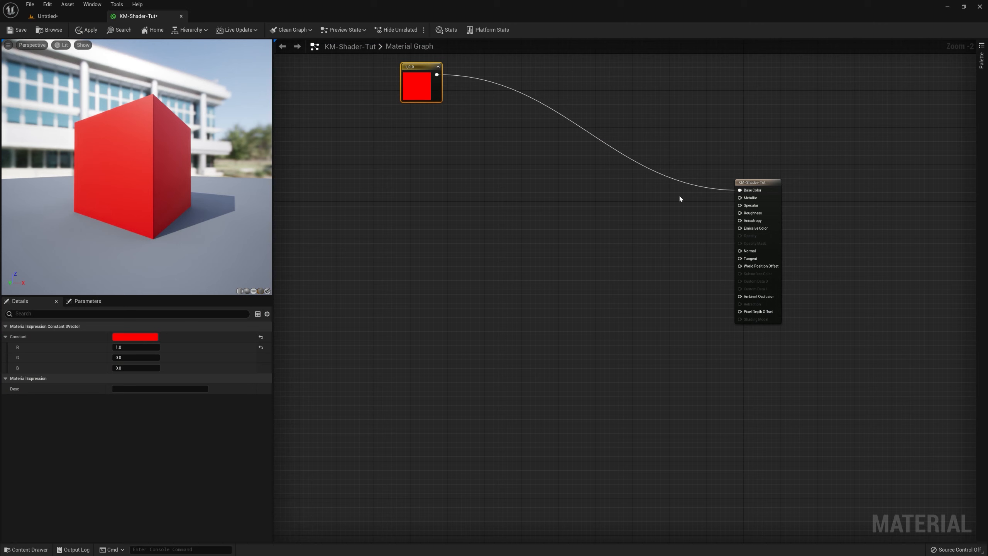
# Select the KM-Shader-Tut material node, enlarge its Details area and look through all its property groups
pyautogui.click(757, 192)
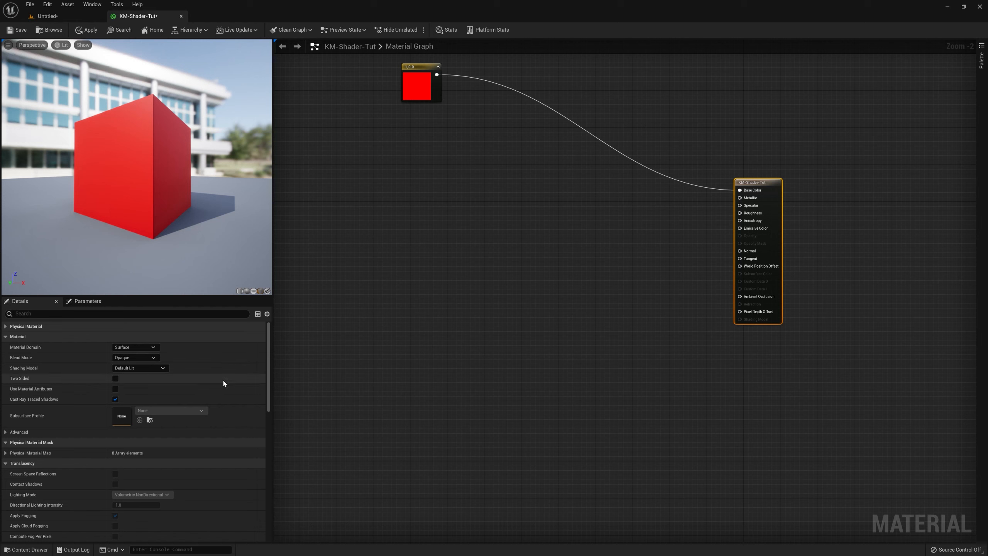
pyautogui.moveTo(166, 296); pyautogui.dragTo(171, 117)
pyautogui.scroll(-5, 186, 271)
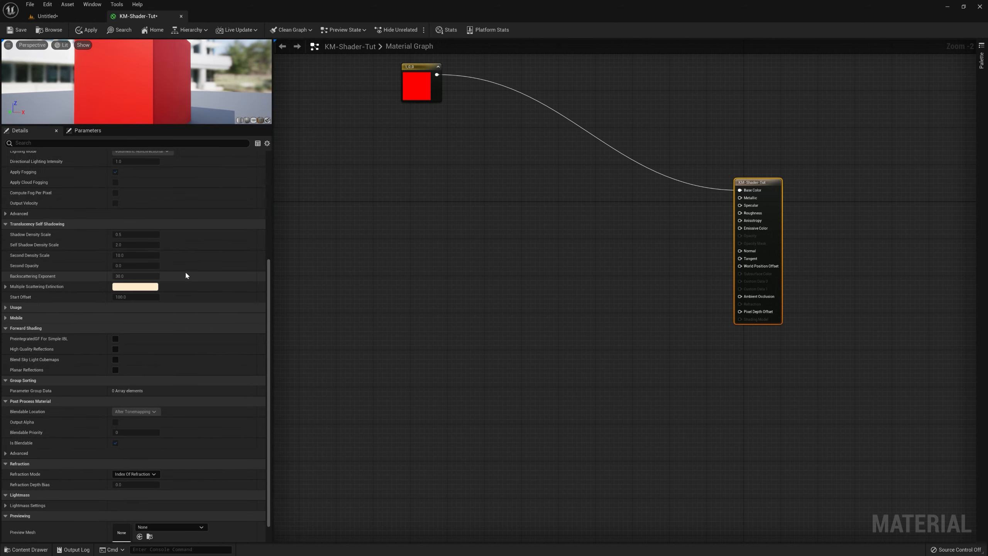
pyautogui.scroll(4, 185, 274)
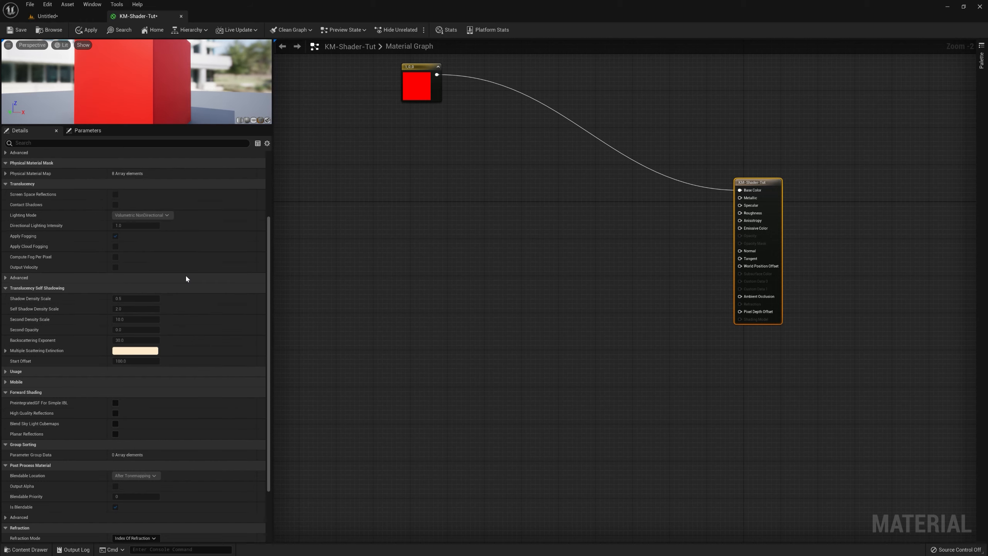
pyautogui.scroll(1, 185, 275)
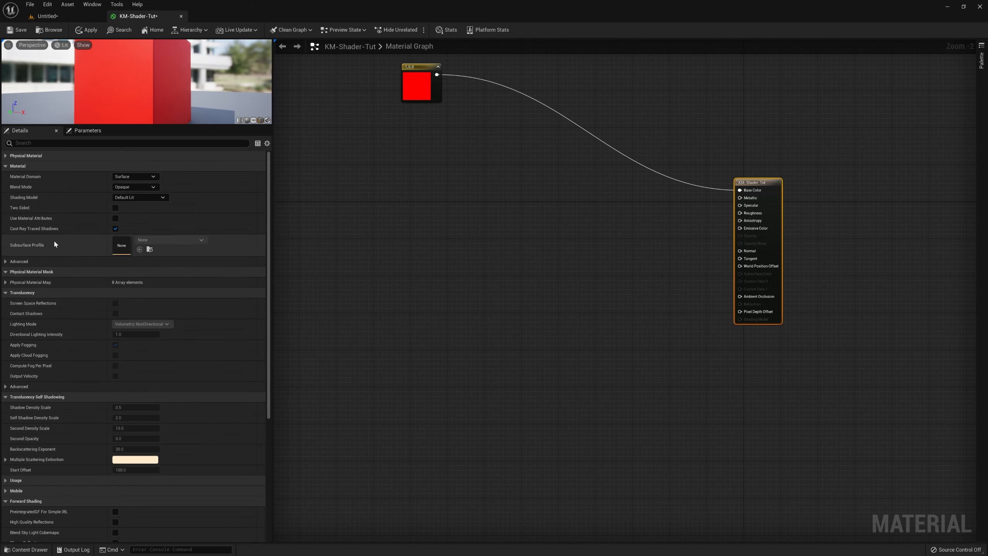
# Examine the Physical Material settings, collapse them and view the available Material Domain options
pyautogui.click(6, 155)
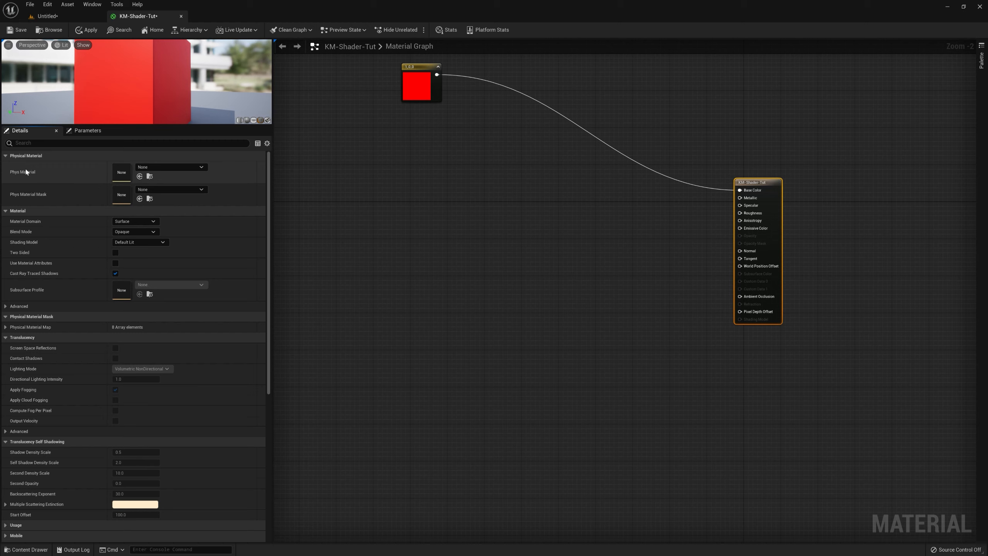
pyautogui.click(6, 155)
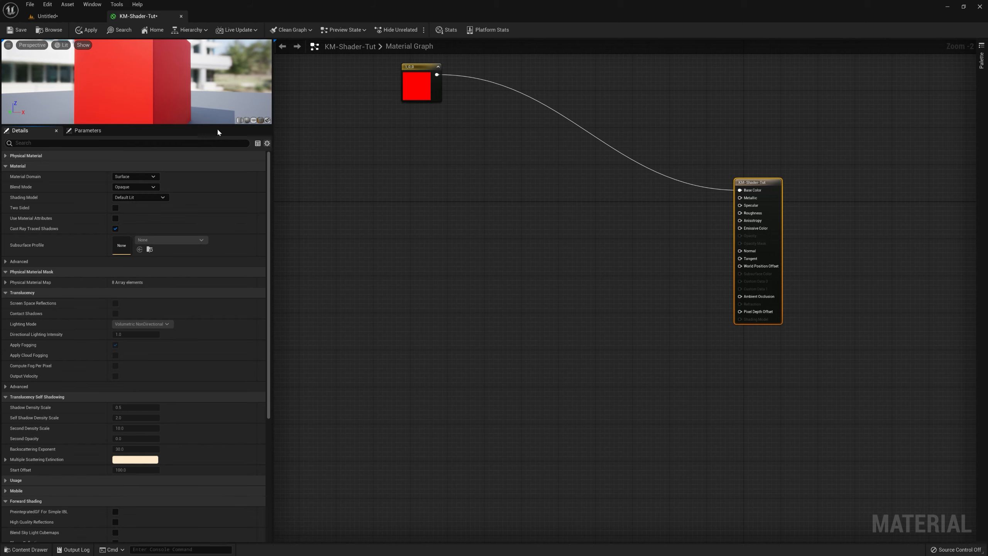
pyautogui.click(137, 176)
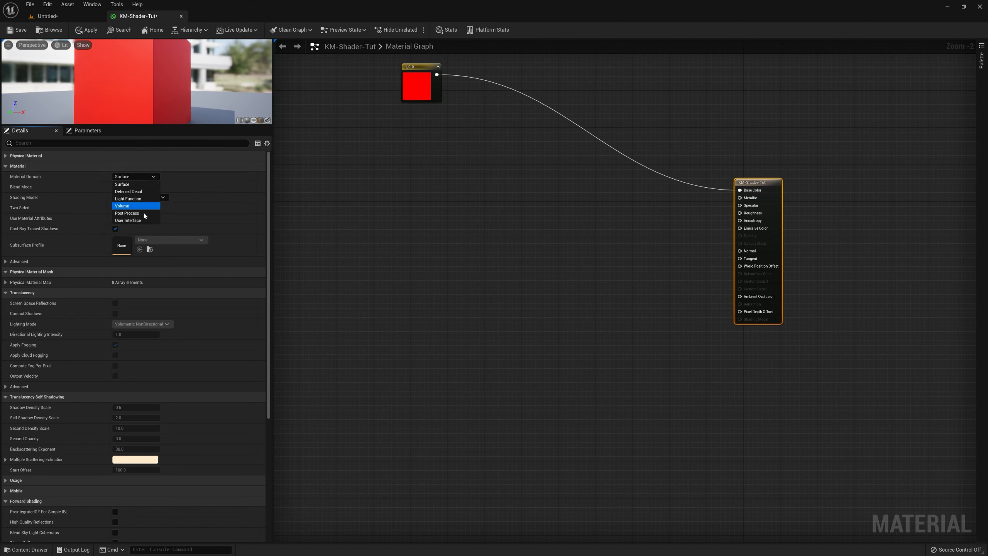
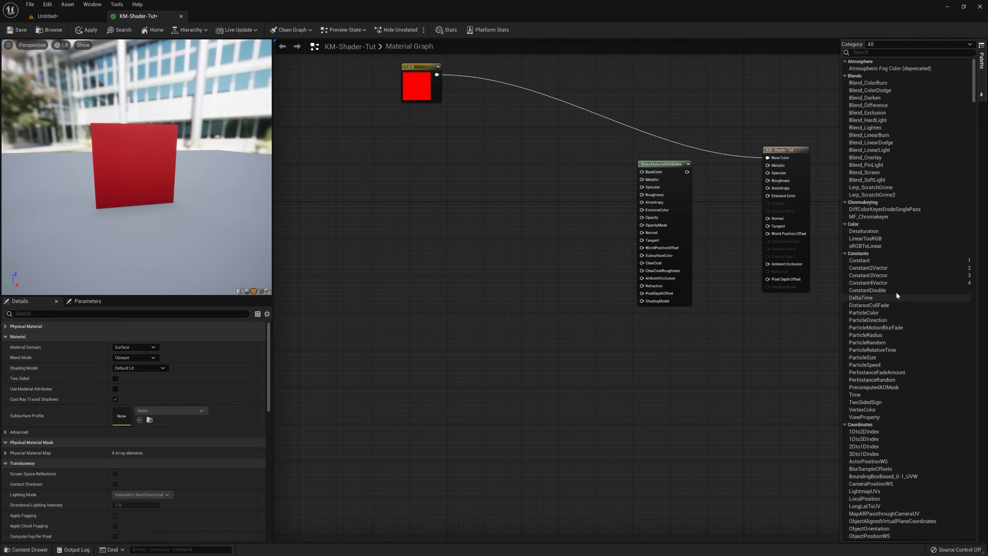
# Look through the palette's node categories, from Constants down to Utility and back up to Texture
pyautogui.scroll(-3, 896, 290)
pyautogui.moveTo(975, 93); pyautogui.dragTo(970, 471)
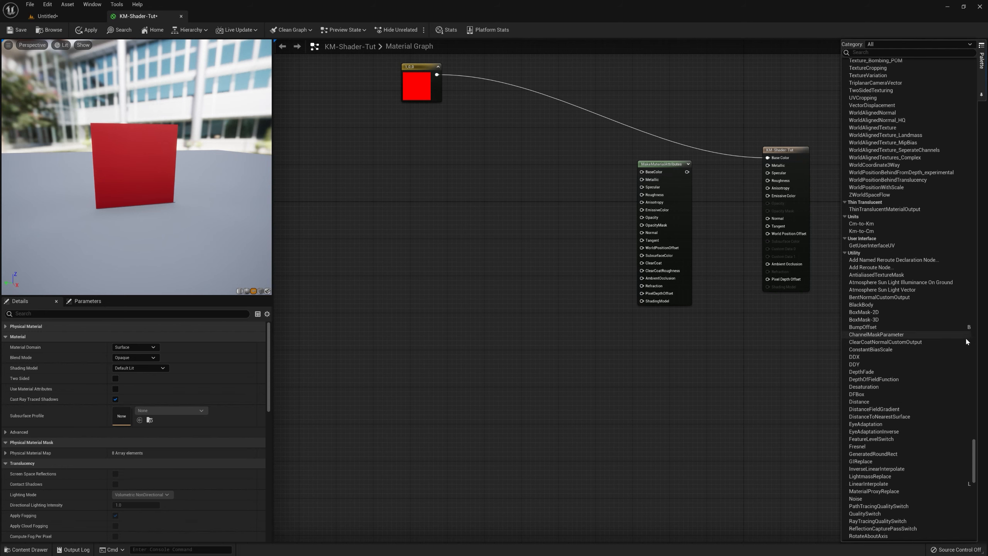
pyautogui.moveTo(974, 459); pyautogui.dragTo(974, 419)
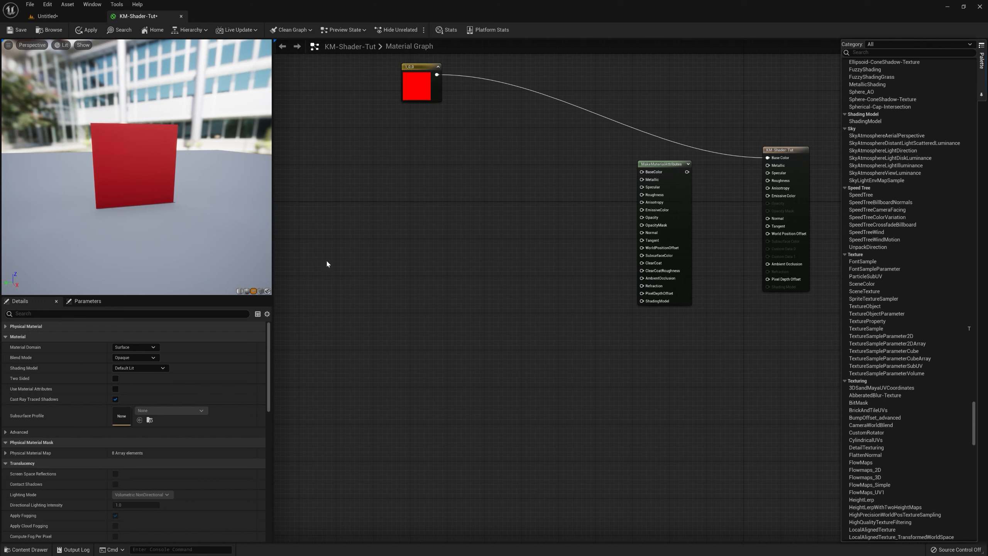
# Add a Texture Sample node below the red vector node and delete it again
pyautogui.click(393, 233)
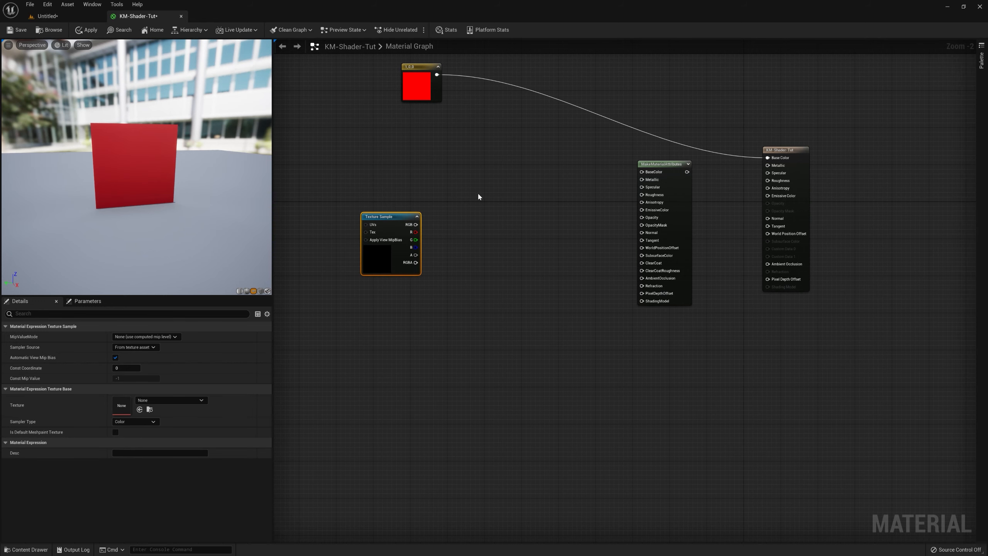
pyautogui.press('Delete')
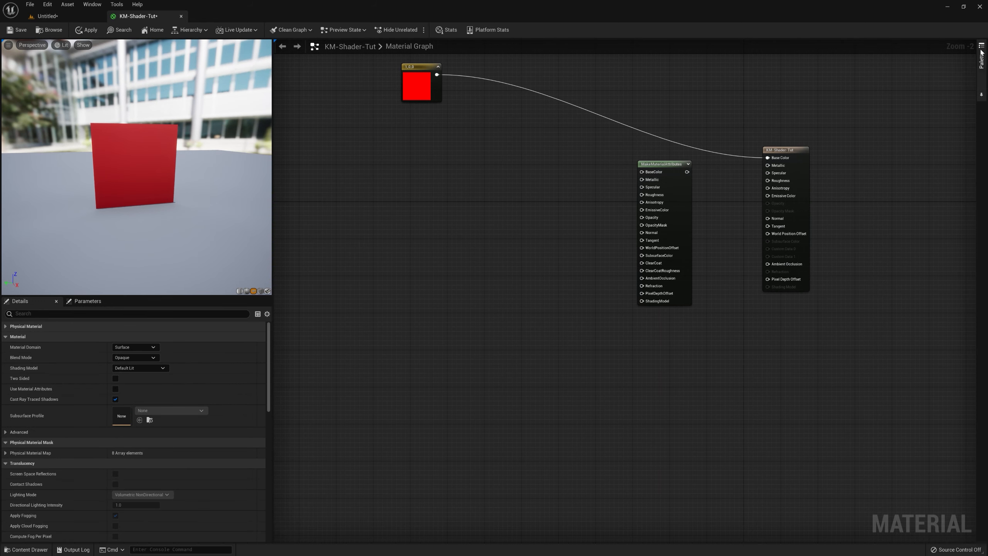
# Add a Texture Sample node from the palette, read its extended tooltip description and delete the node
pyautogui.click(980, 72)
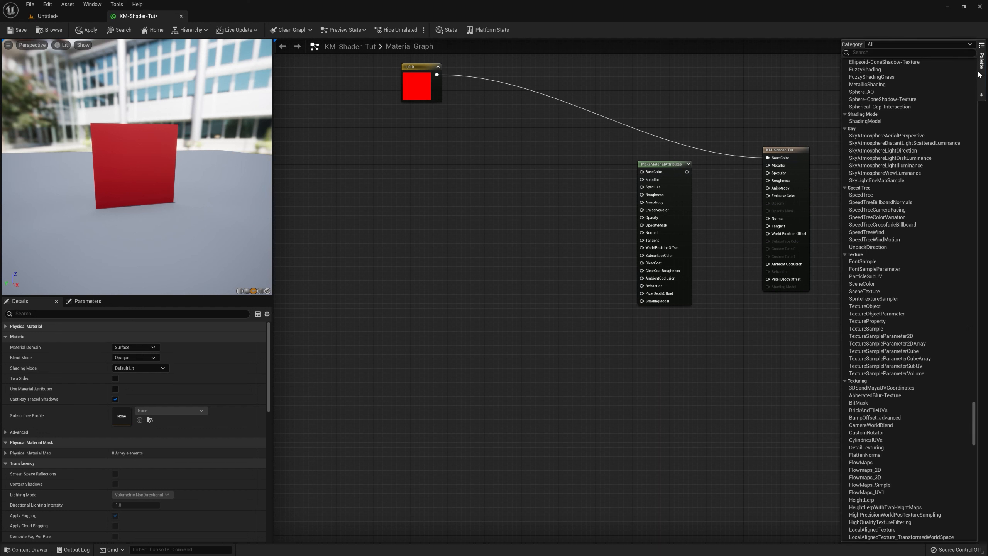
pyautogui.click(874, 330)
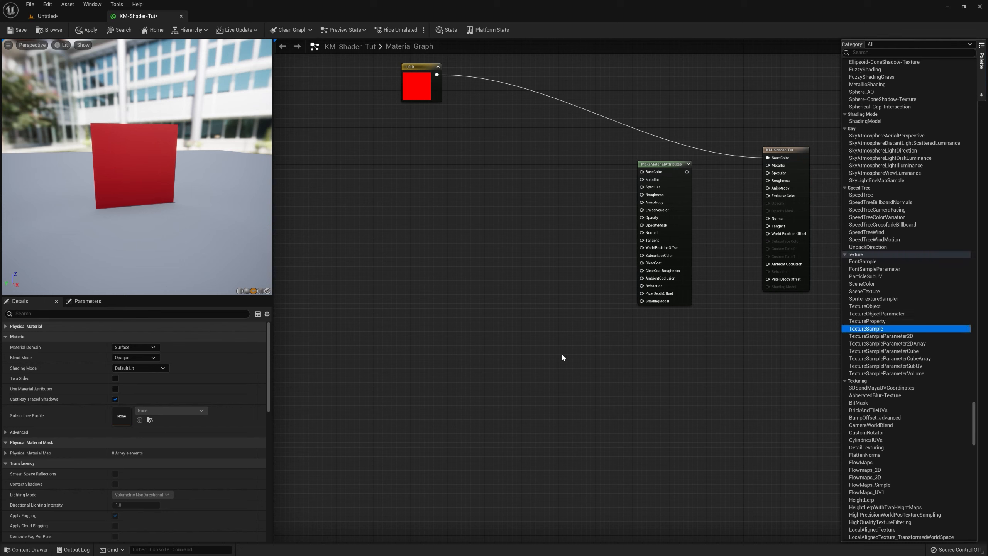
pyautogui.moveTo(880, 330); pyautogui.dragTo(453, 201)
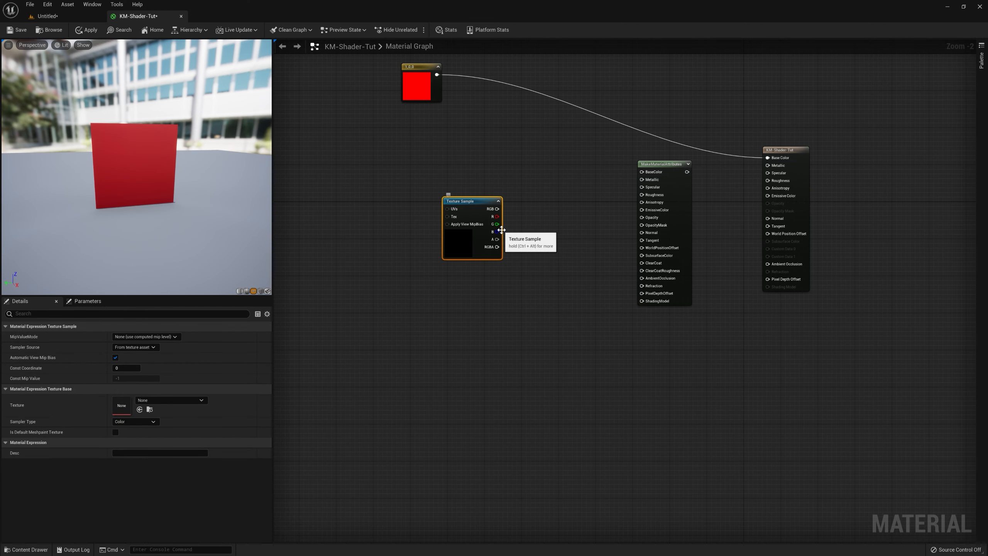
pyautogui.hotkey('ctrl', 'alt')
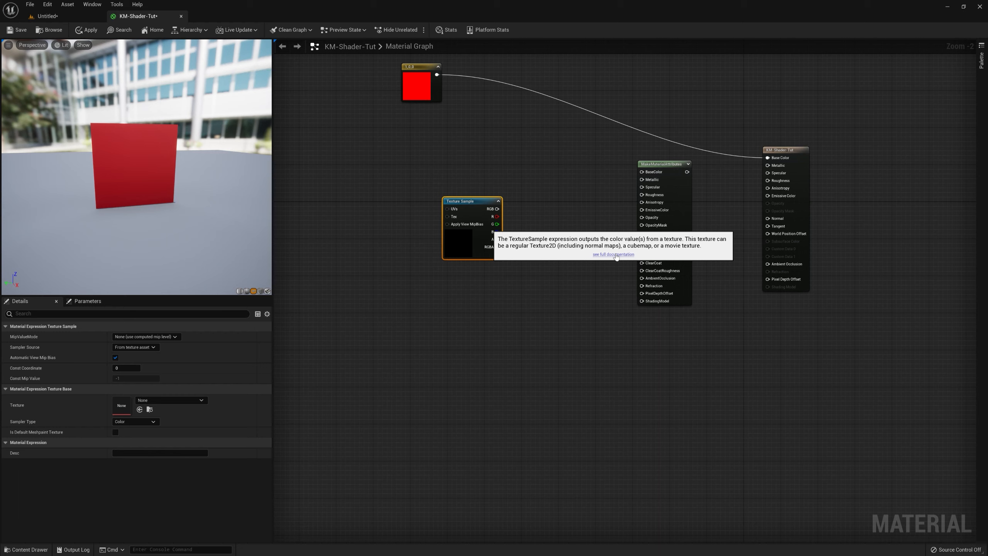
pyautogui.moveTo(549, 193); pyautogui.dragTo(385, 279)
pyautogui.press('Delete')
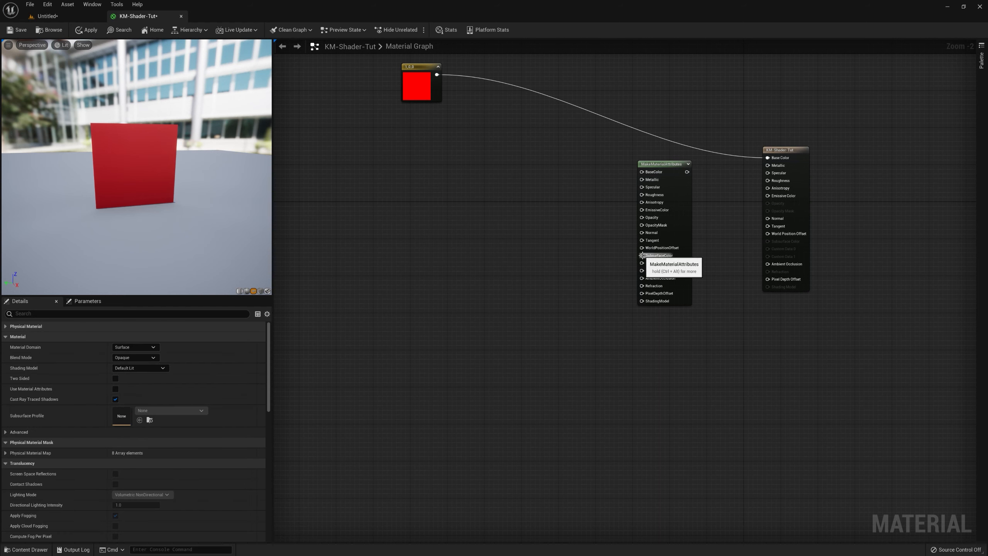
# Connect the red vector to BaseColor of the MakeMaterialAttributes node and enable Use Material Attributes for the KM-Shader-Tut material
pyautogui.moveTo(792, 148); pyautogui.dragTo(804, 160)
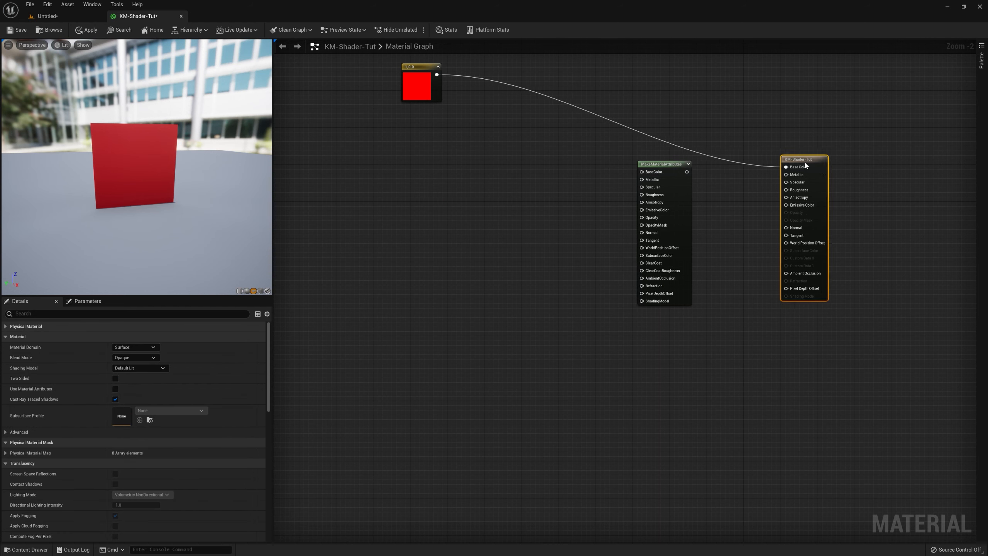
pyautogui.moveTo(678, 182); pyautogui.dragTo(669, 195)
pyautogui.moveTo(436, 75); pyautogui.dragTo(633, 186)
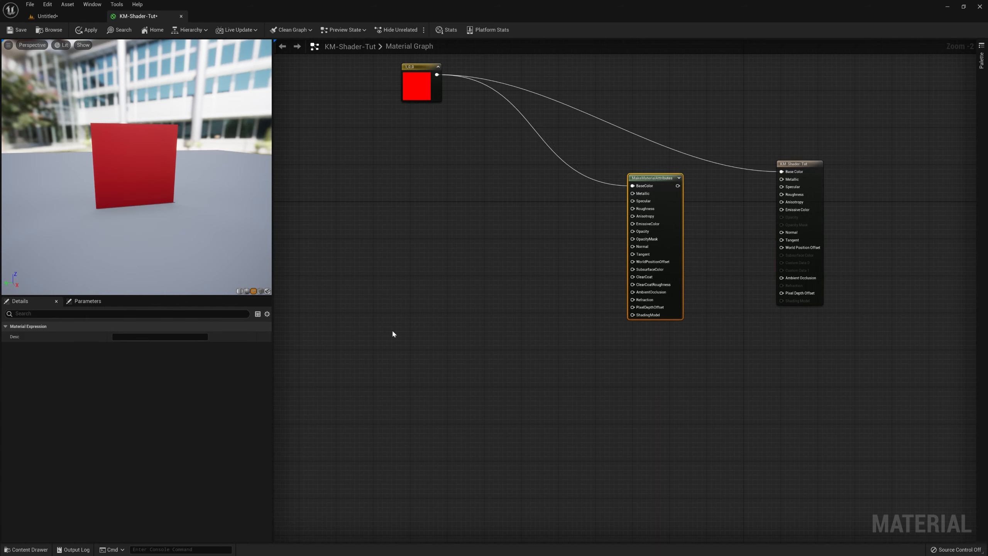
pyautogui.click(792, 162)
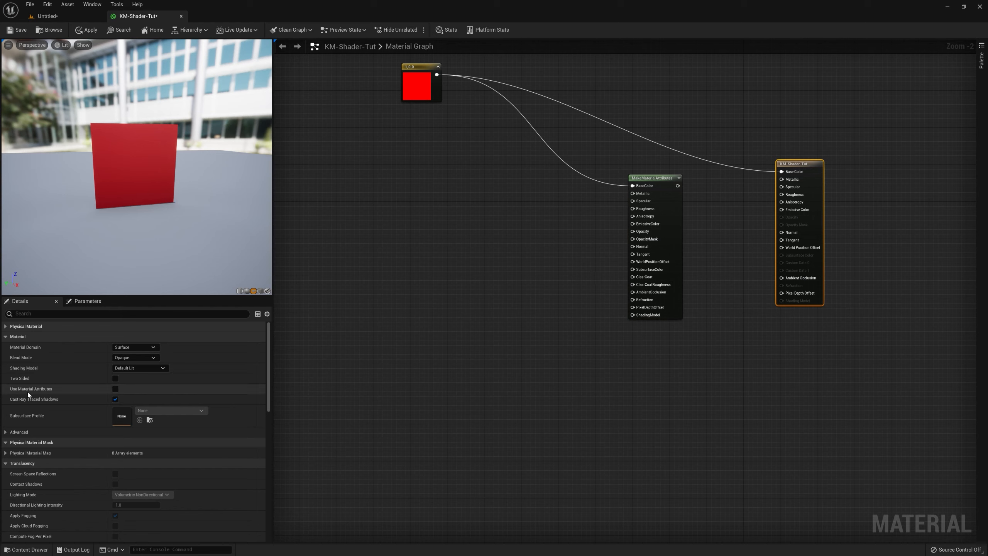
pyautogui.click(115, 389)
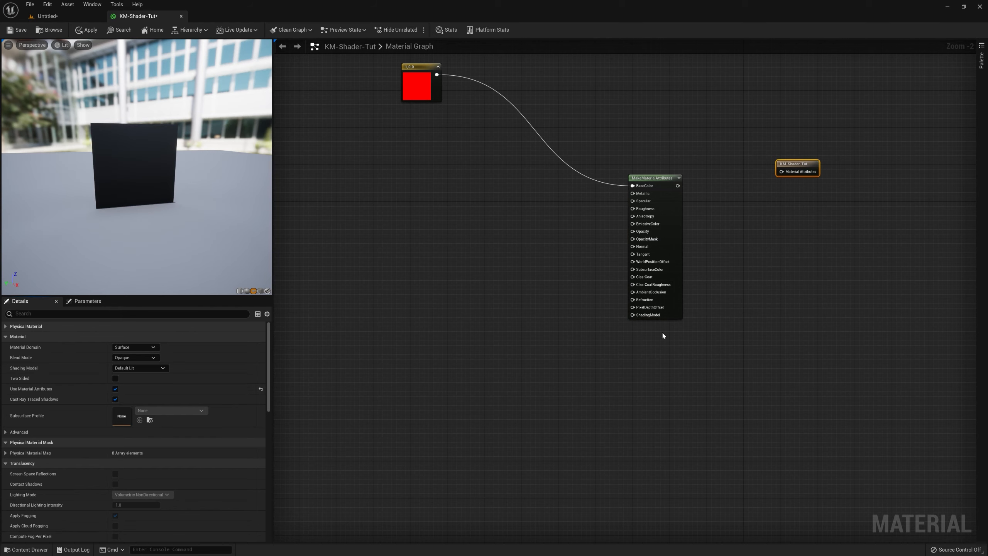
# Move the KM-Shader-Tut node further from MakeMaterialAttributes and connect that node's output to its Material Attributes input
pyautogui.moveTo(799, 164); pyautogui.dragTo(816, 176)
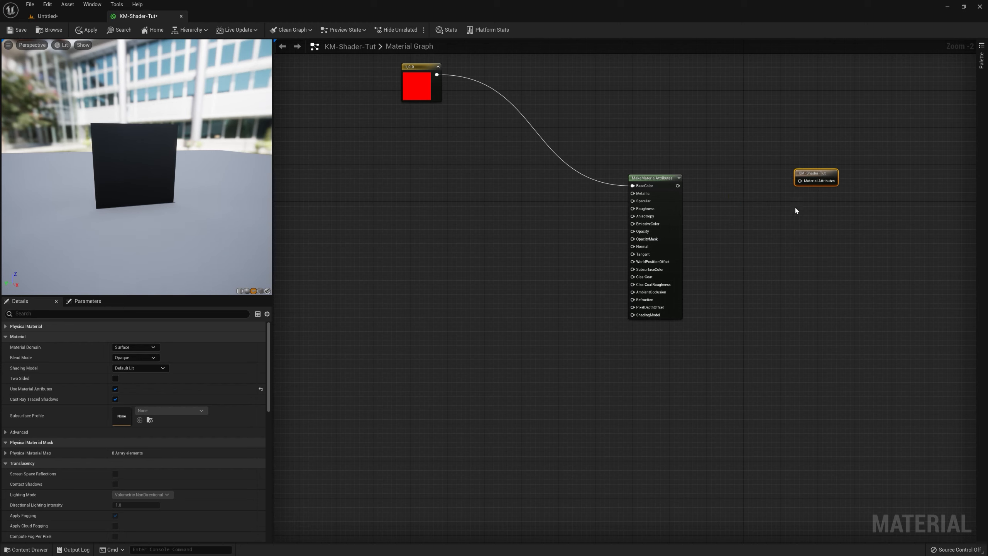
pyautogui.moveTo(810, 170)
pyautogui.mouseDown()
pyautogui.moveTo(856, 178)
pyautogui.moveTo(818, 167)
pyautogui.moveTo(825, 177)
pyautogui.mouseUp()
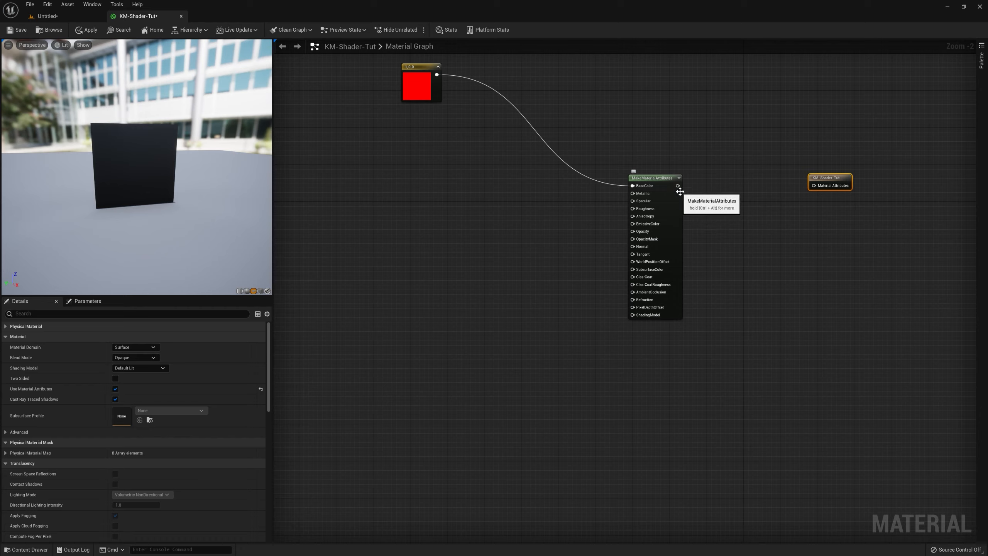
pyautogui.moveTo(678, 186); pyautogui.dragTo(832, 191)
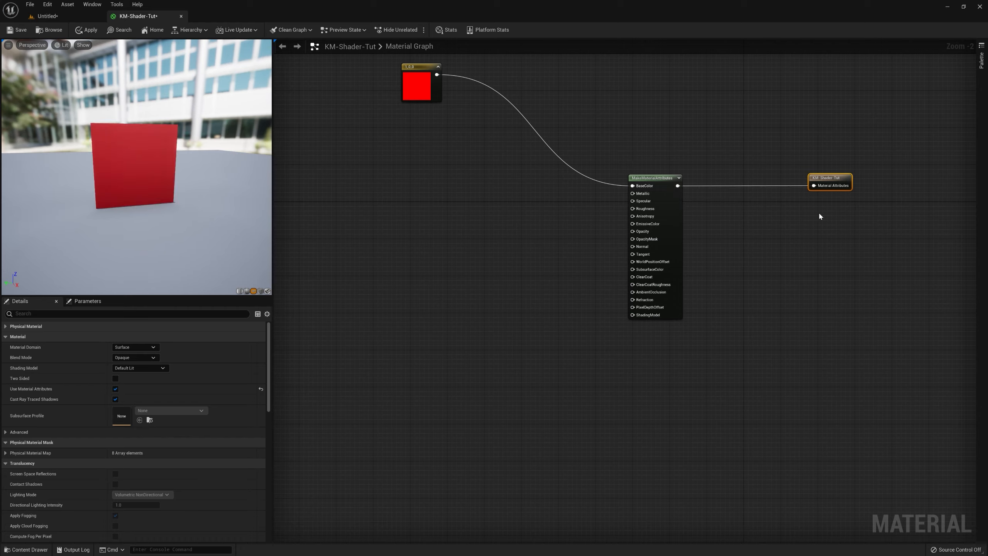
# Revert the material attributes setup by turning off Use Material Attributes and removing the MakeMaterialAttributes node
pyautogui.moveTo(132, 193)
pyautogui.mouseDown()
pyautogui.moveTo(210, 199)
pyautogui.moveTo(70, 191)
pyautogui.moveTo(155, 196)
pyautogui.moveTo(90, 196)
pyautogui.moveTo(155, 197)
pyautogui.moveTo(113, 197)
pyautogui.moveTo(155, 198)
pyautogui.moveTo(136, 198)
pyautogui.mouseUp()
pyautogui.click(115, 378)
pyautogui.hotkey('ctrl', 'z')
pyautogui.hotkey('ctrl', 'z')
pyautogui.hotkey('ctrl', 'z')
pyautogui.hotkey('ctrl', 'z')
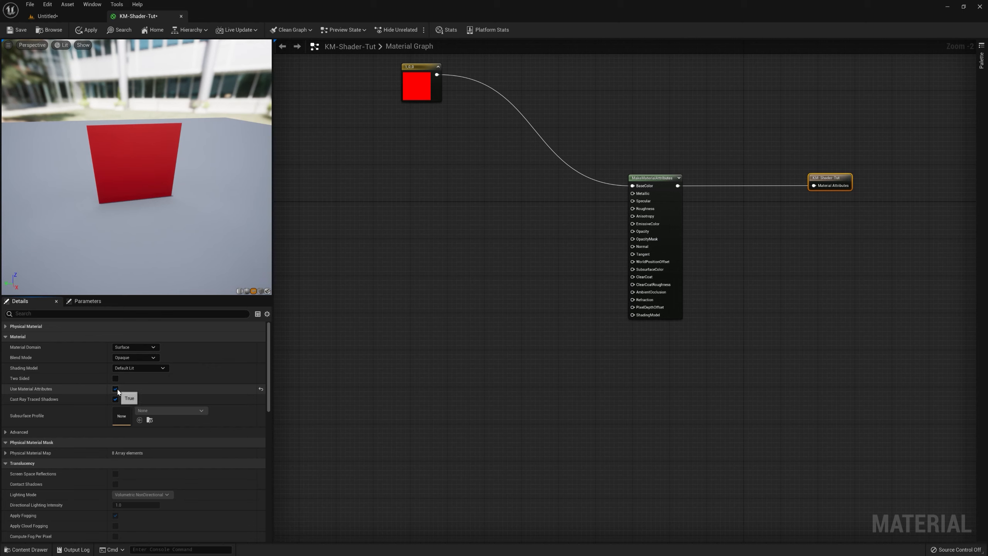
# Expand the Material group's Advanced properties to look through them and collapse them again
pyautogui.scroll(-3, 104, 427)
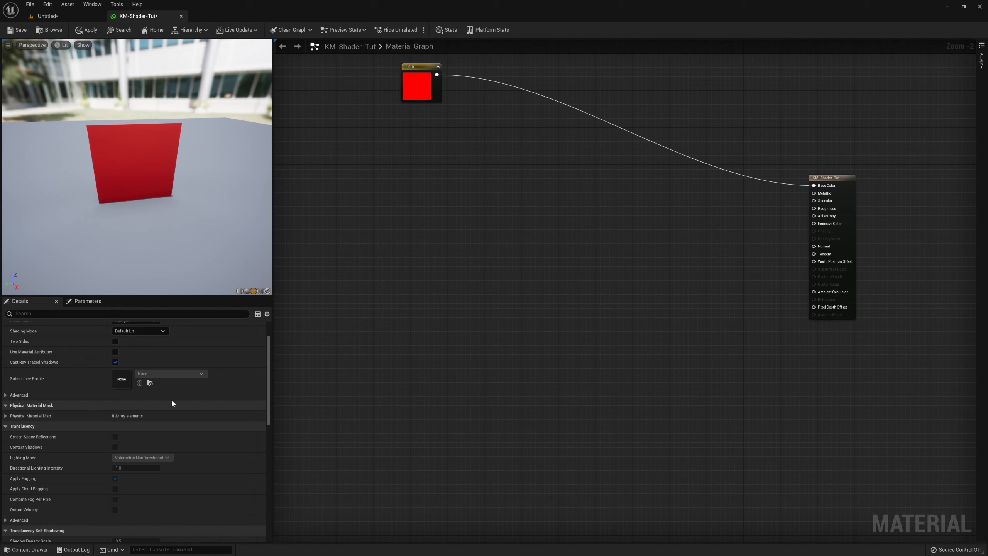
pyautogui.scroll(-2, 117, 402)
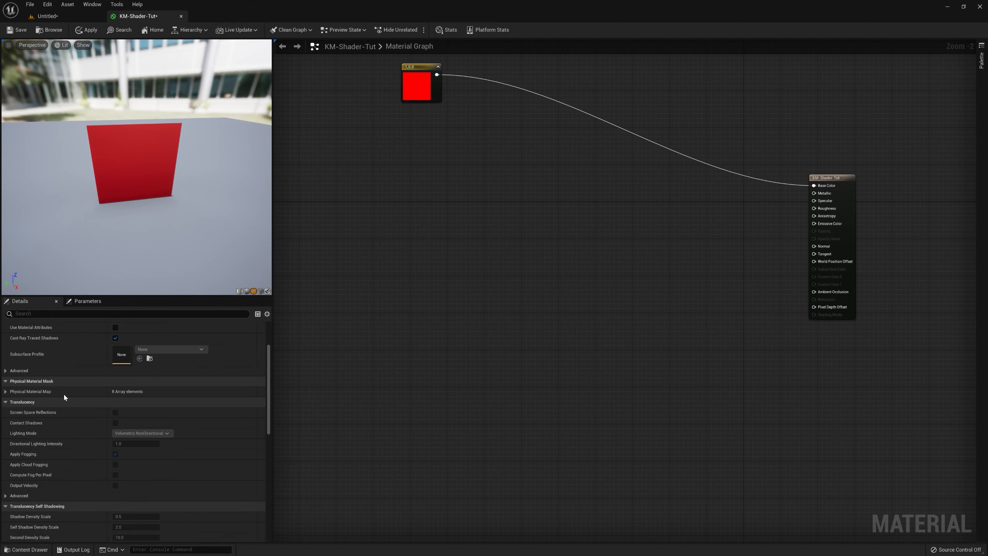
pyautogui.click(5, 371)
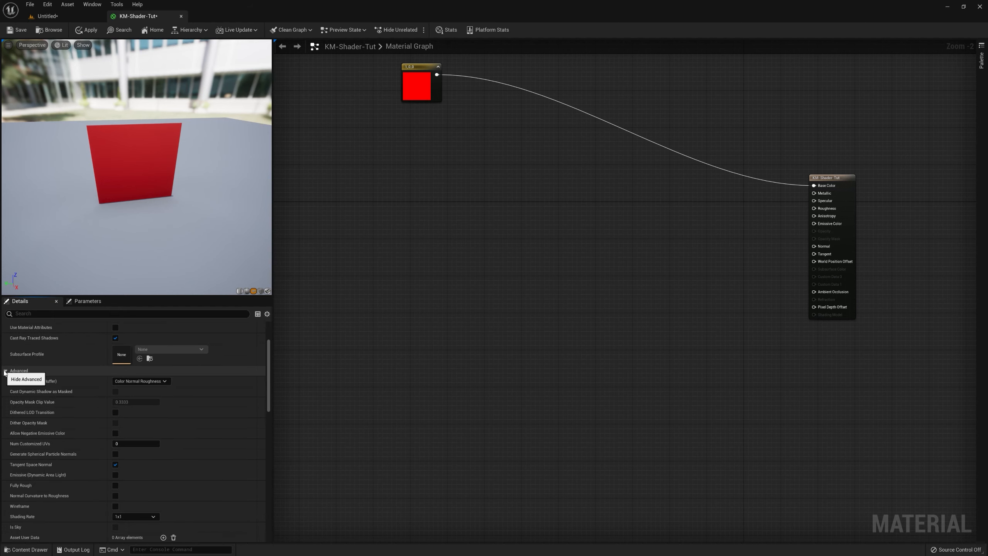
pyautogui.click(5, 372)
pyautogui.scroll(-2, 119, 392)
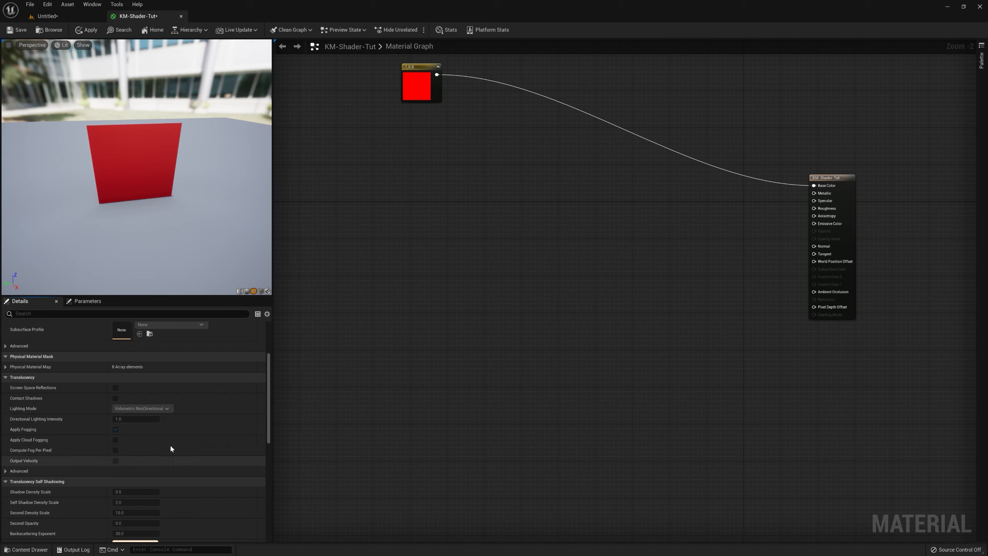
pyautogui.scroll(5, 191, 444)
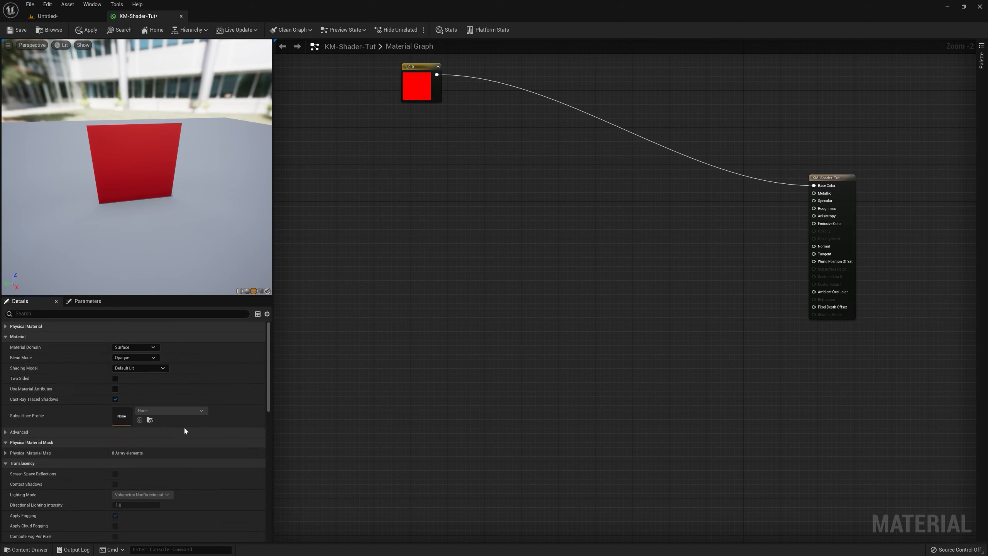
# Try the Translucent blend mode to look at its translucency settings, and set Blend Mode back to Opaque
pyautogui.click(154, 358)
pyautogui.click(143, 380)
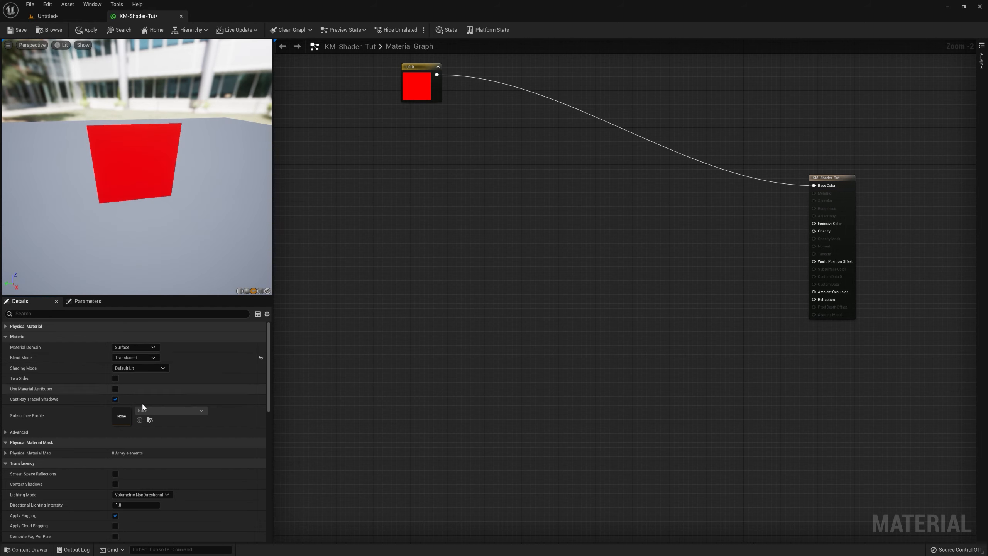
pyautogui.scroll(-3, 172, 493)
pyautogui.scroll(3, 142, 462)
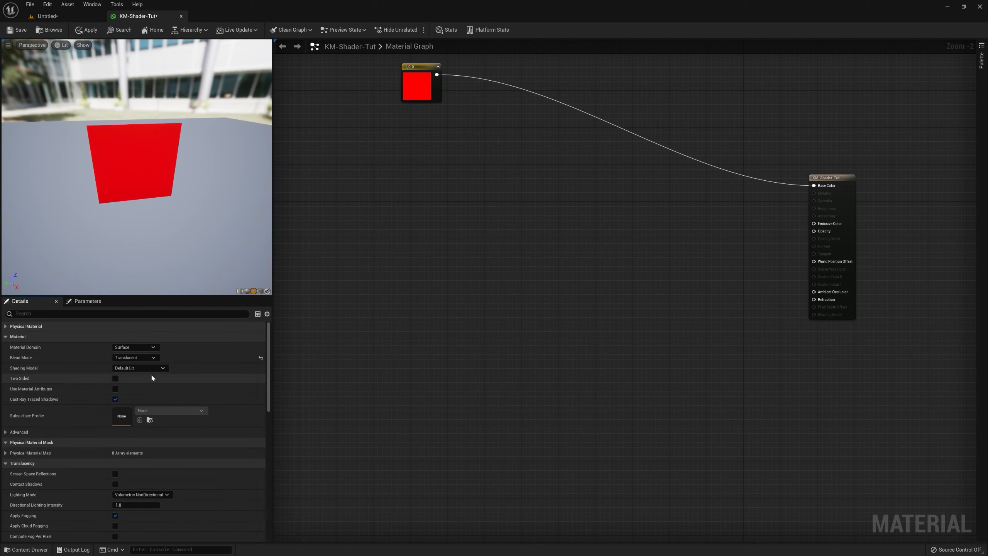
pyautogui.click(137, 357)
pyautogui.click(135, 366)
# Expand the material's Usage properties and enable Used with Water
pyautogui.scroll(-8, 161, 472)
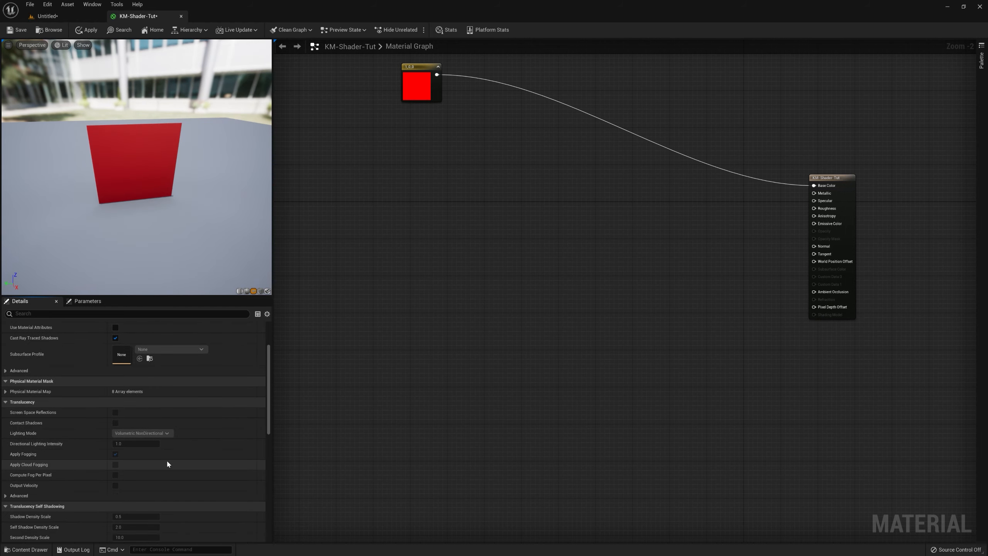
pyautogui.scroll(-1, 124, 464)
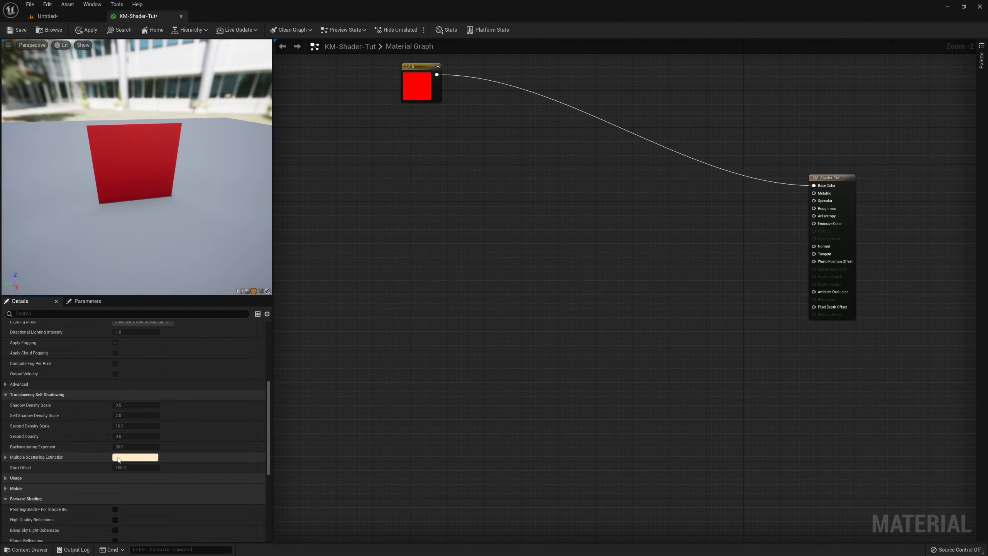
pyautogui.scroll(-5, 116, 448)
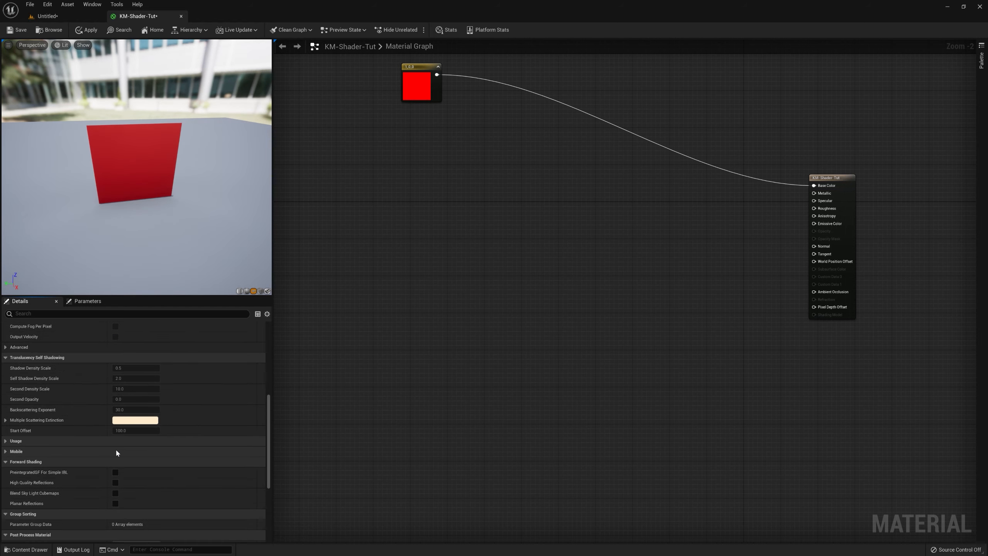
pyautogui.click(6, 416)
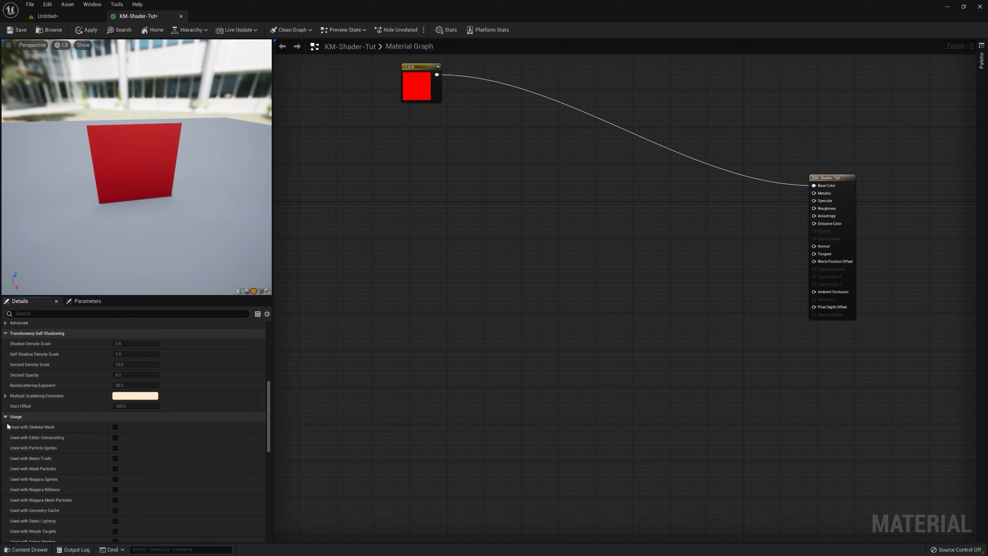
pyautogui.scroll(-6, 113, 464)
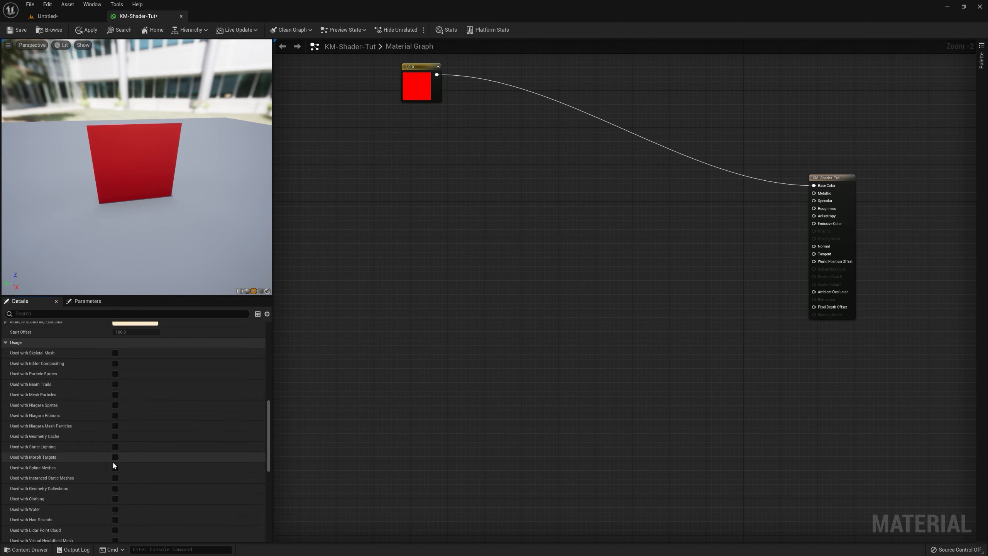
pyautogui.scroll(-2, 112, 461)
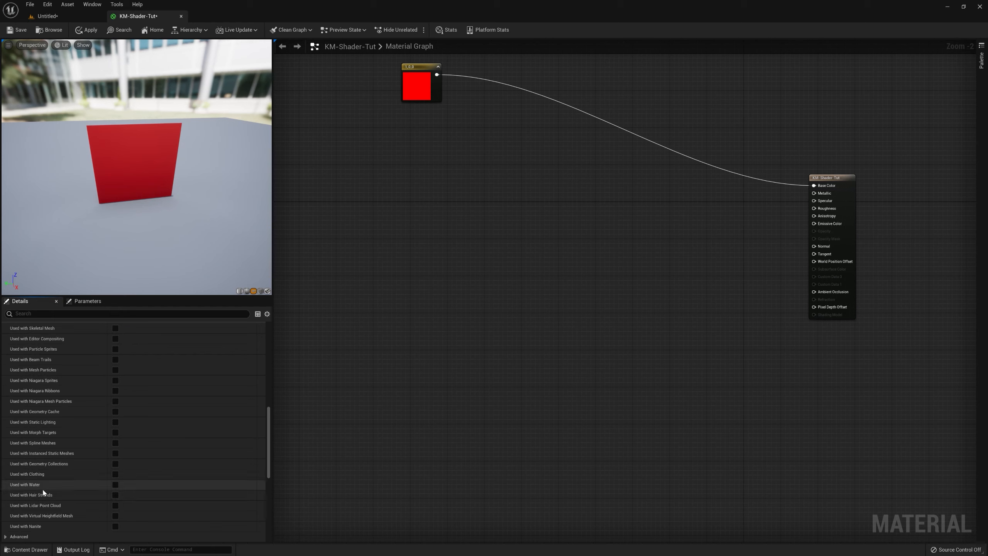
pyautogui.click(115, 485)
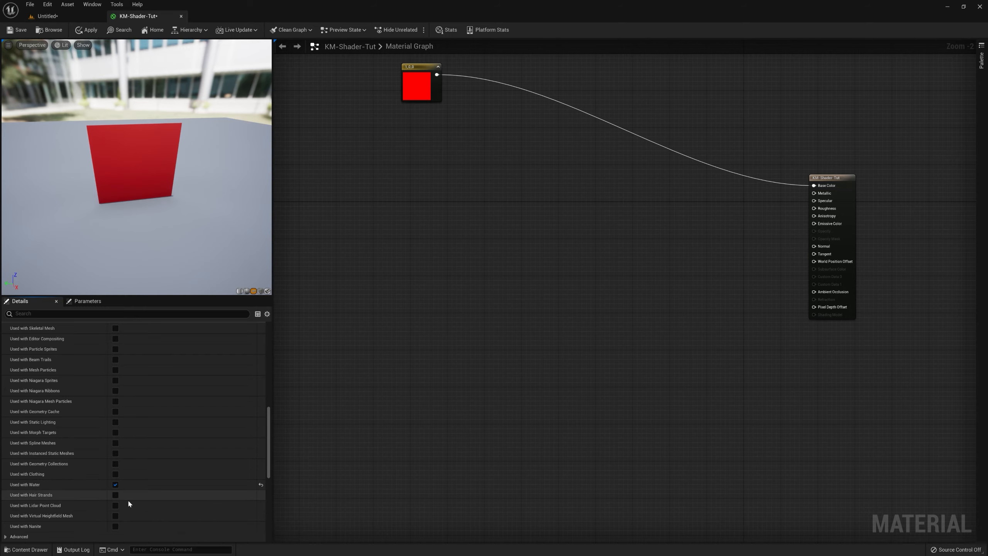
pyautogui.moveTo(515, 253); pyautogui.dragTo(555, 340, button='right')
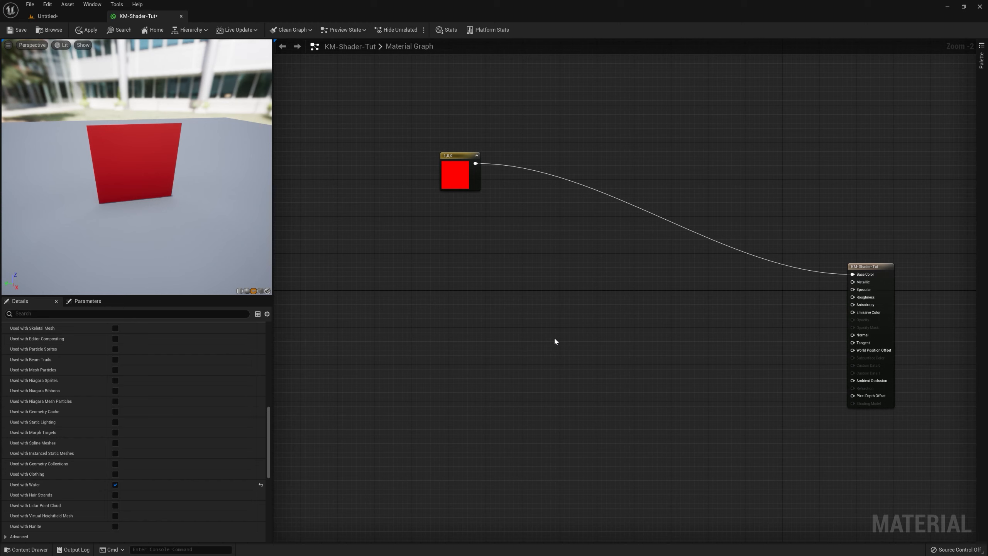
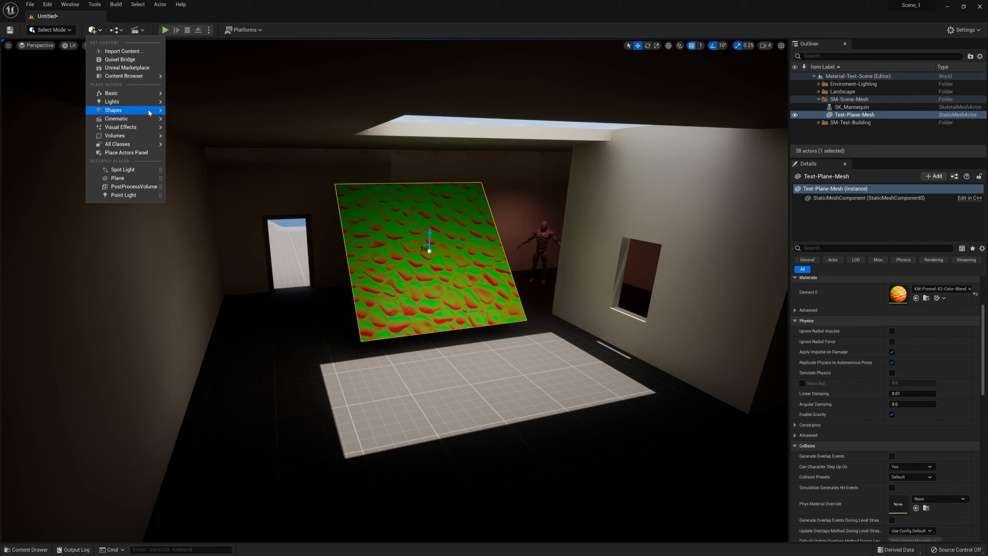
# Place a cube in front of the patterned test plane and apply KM-Shader-Tut to it from Scene-1's Materials/Basic-Colors folder
pyautogui.moveTo(129, 111)
pyautogui.moveTo(201, 113); pyautogui.dragTo(366, 303)
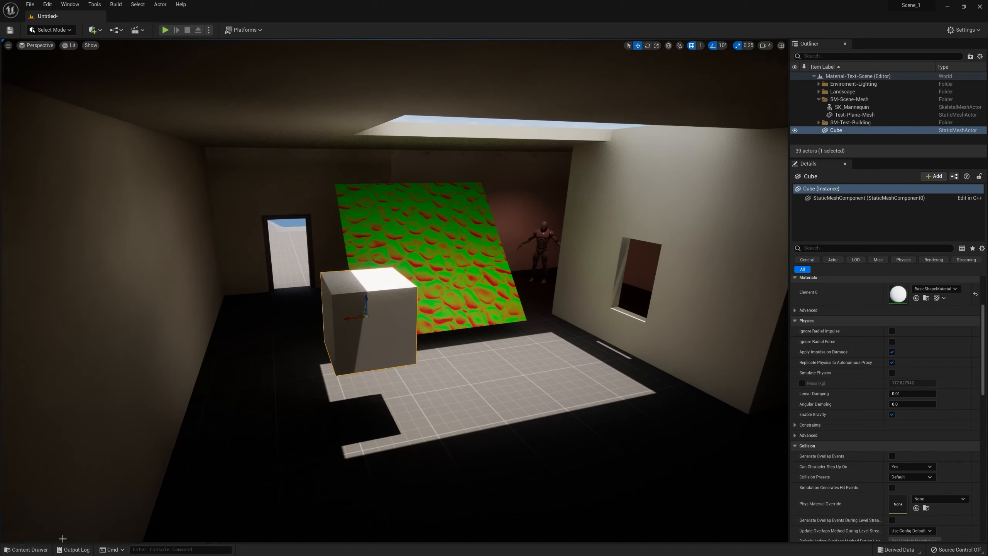
pyautogui.click(26, 549)
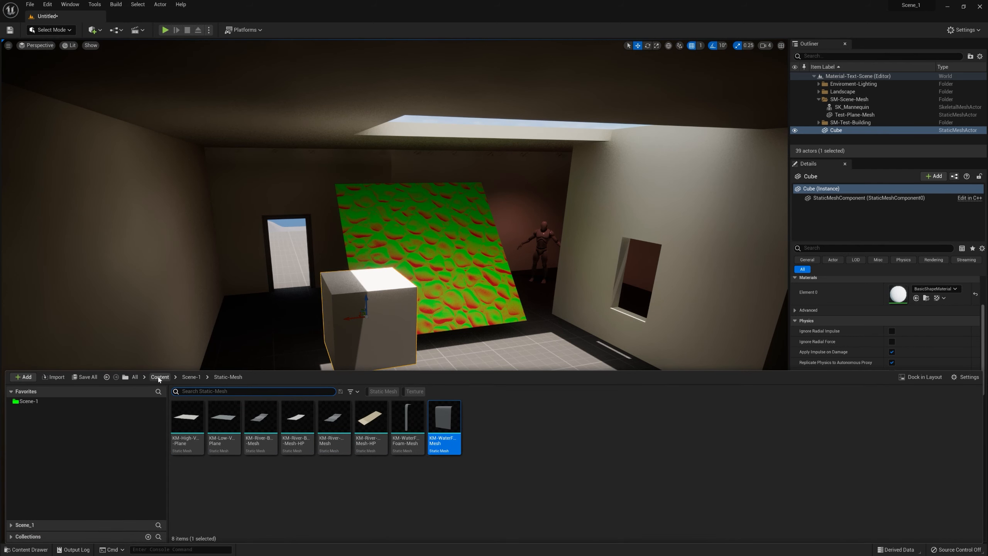
pyautogui.click(192, 377)
pyautogui.doubleClick(226, 417)
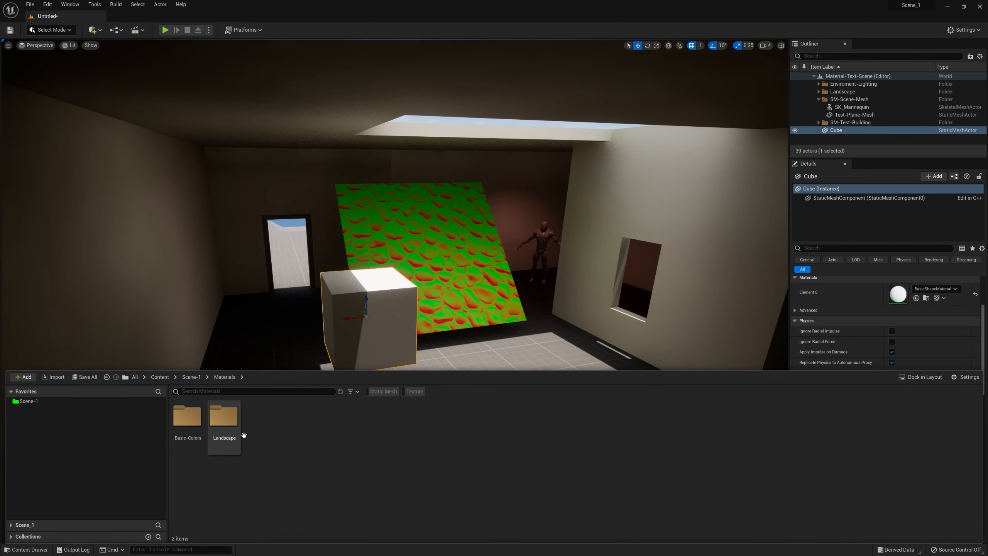
pyautogui.doubleClick(188, 415)
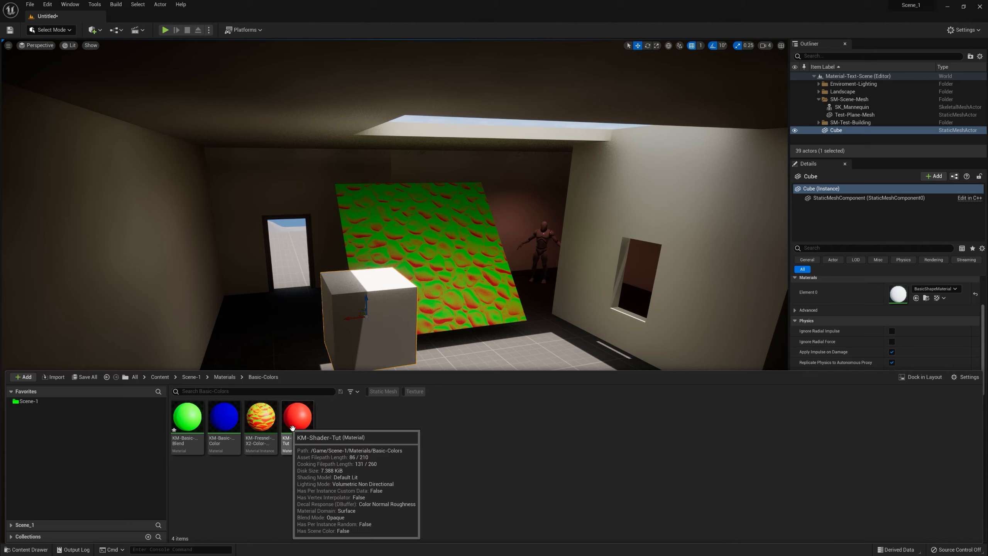
pyautogui.moveTo(292, 423); pyautogui.dragTo(375, 331)
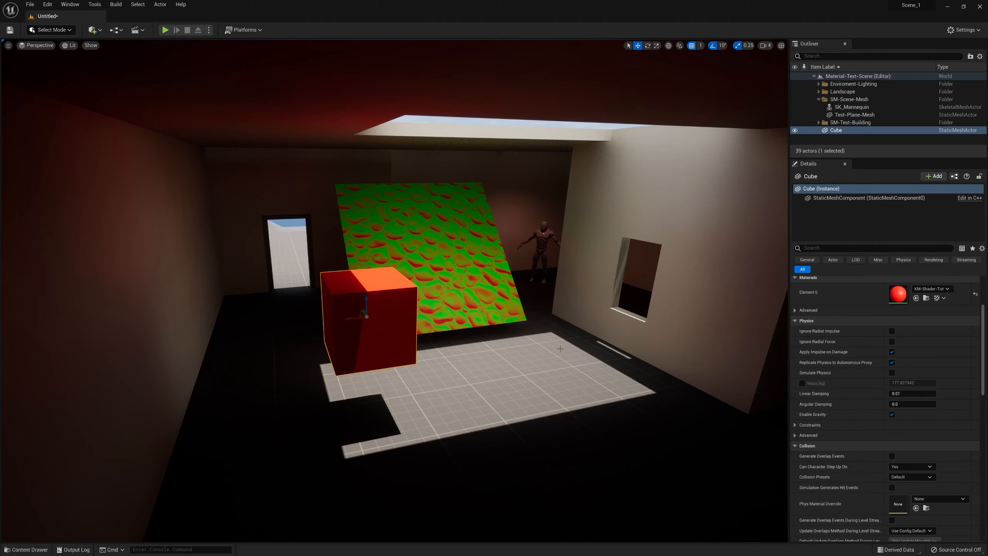
pyautogui.moveTo(442, 366); pyautogui.dragTo(469, 321, button='right')
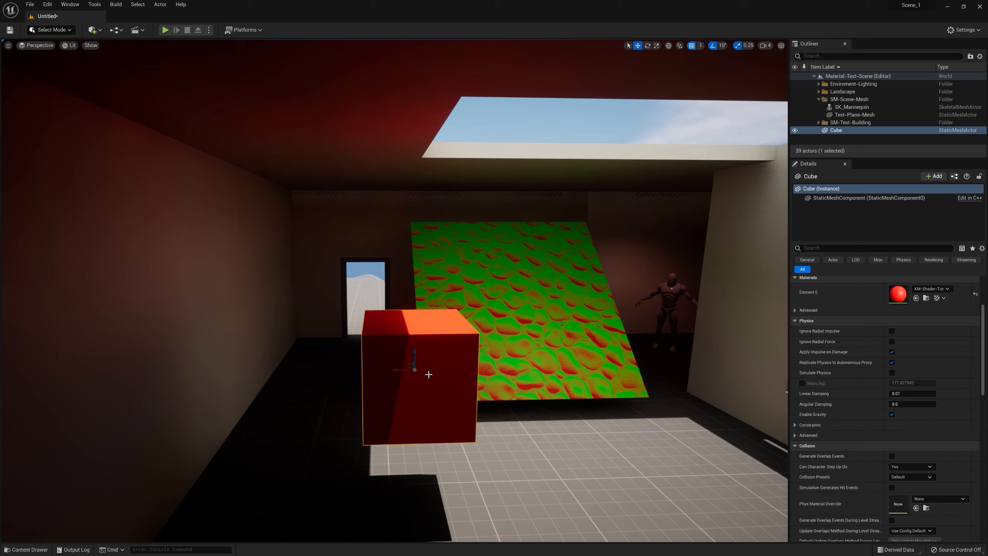
# Shift the cube slightly sideways, and reopen KM-Shader-Tut in the material editor with its red constant node selected
pyautogui.moveTo(409, 363); pyautogui.dragTo(379, 356)
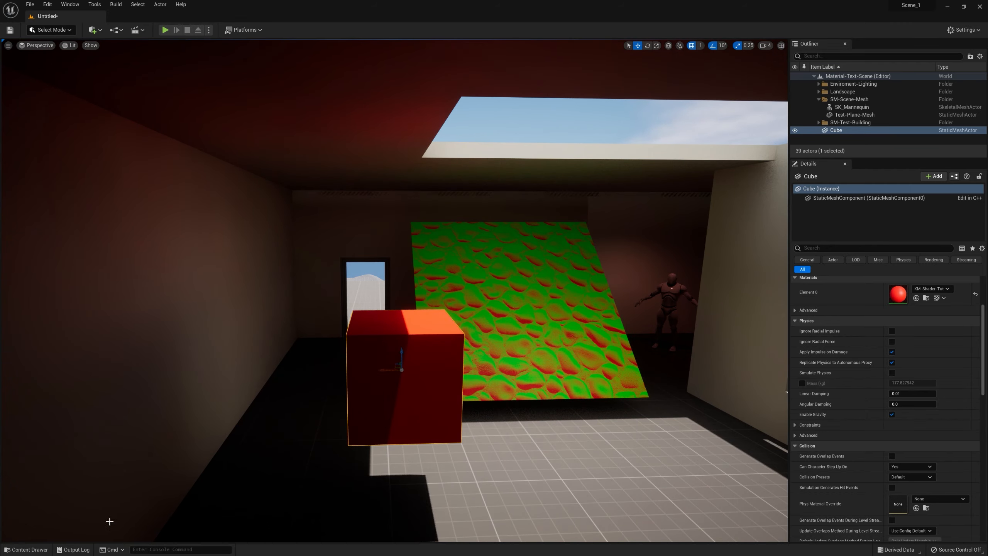
pyautogui.click(26, 550)
pyautogui.doubleClick(297, 421)
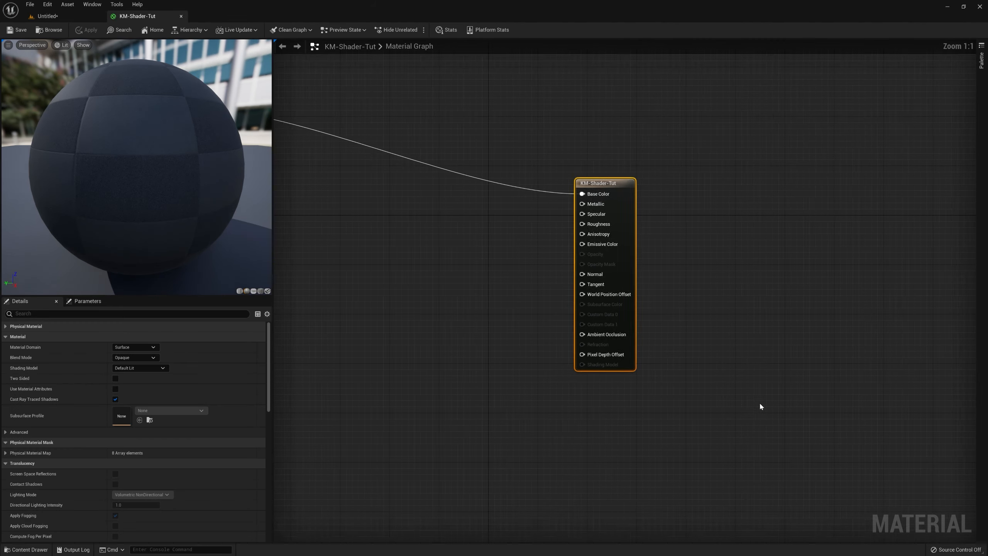
pyautogui.scroll(3, 498, 274)
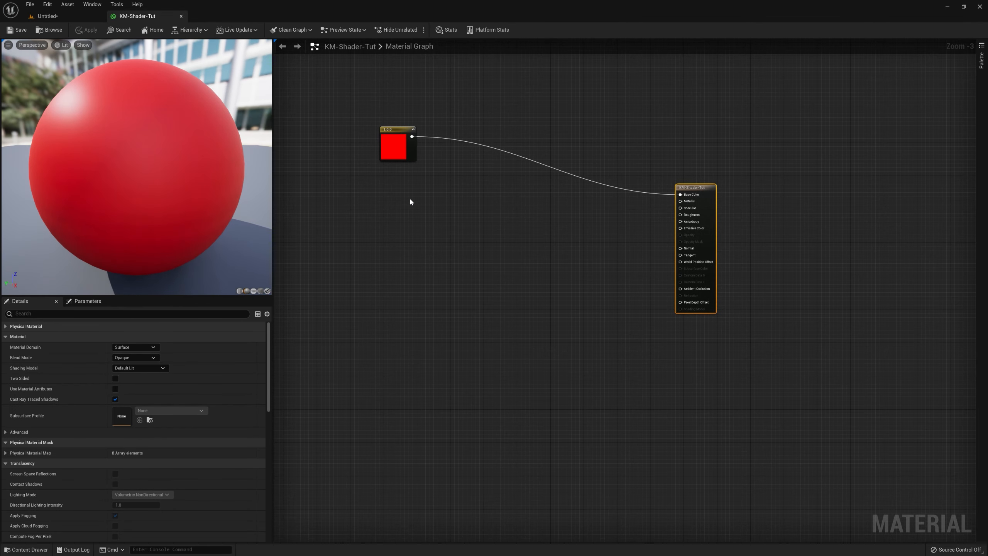
pyautogui.moveTo(404, 295); pyautogui.dragTo(505, 325, button='right')
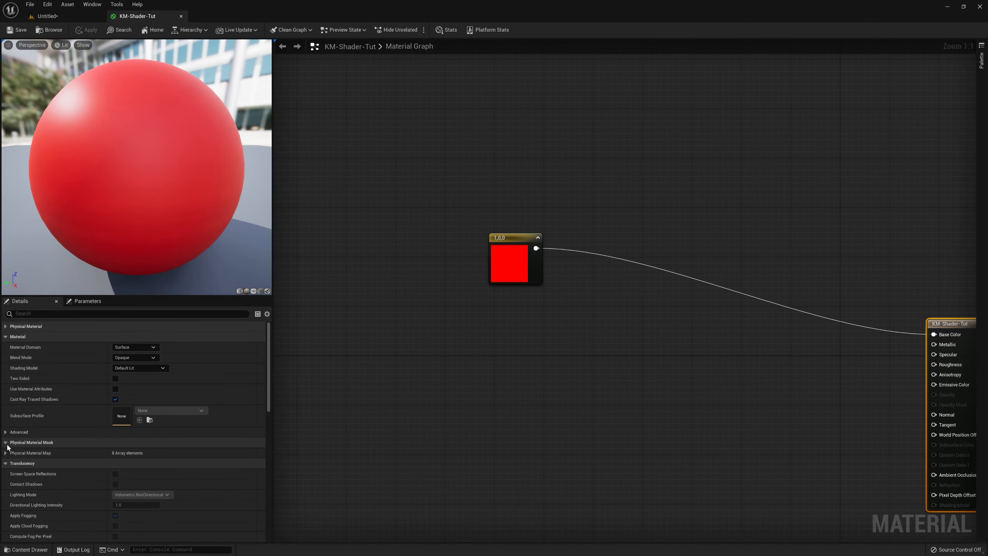
pyautogui.click(510, 242)
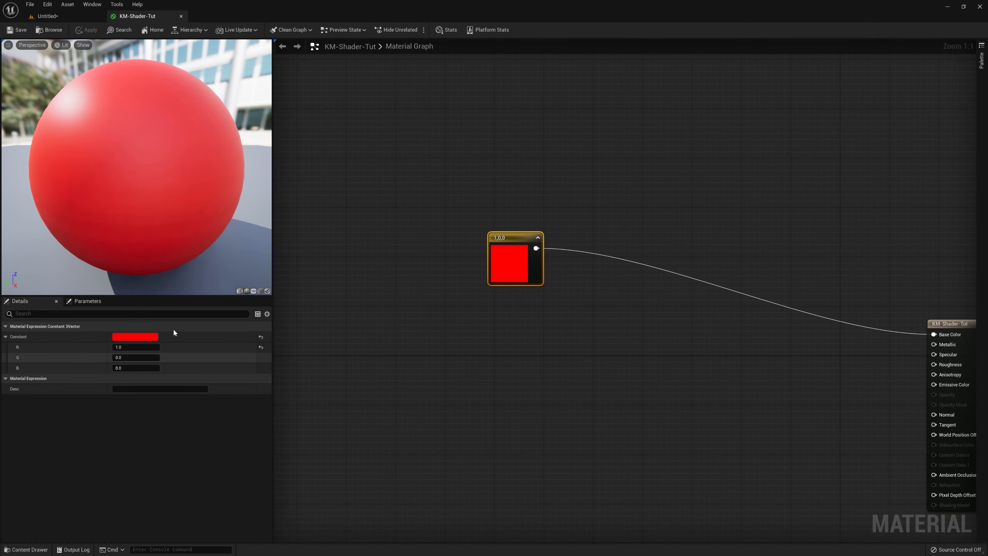
pyautogui.moveTo(575, 388); pyautogui.dragTo(407, 360, button='right')
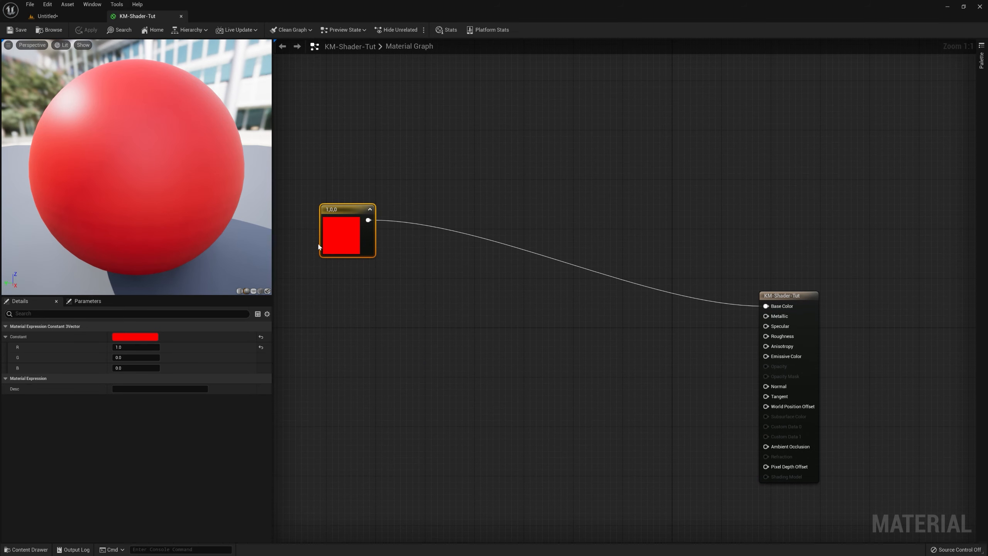
pyautogui.moveTo(349, 338); pyautogui.dragTo(506, 359, button='right')
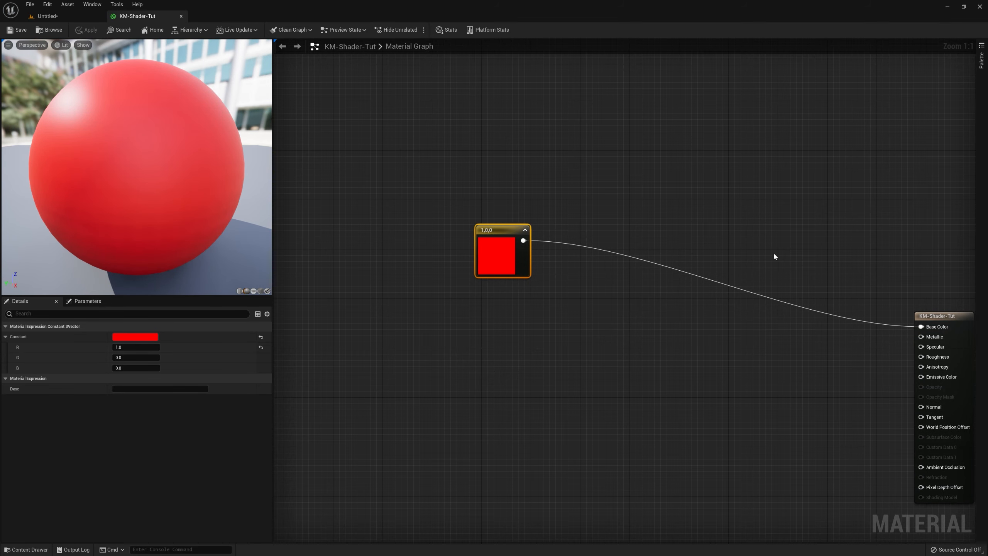
pyautogui.moveTo(714, 355); pyautogui.dragTo(571, 310, button='right')
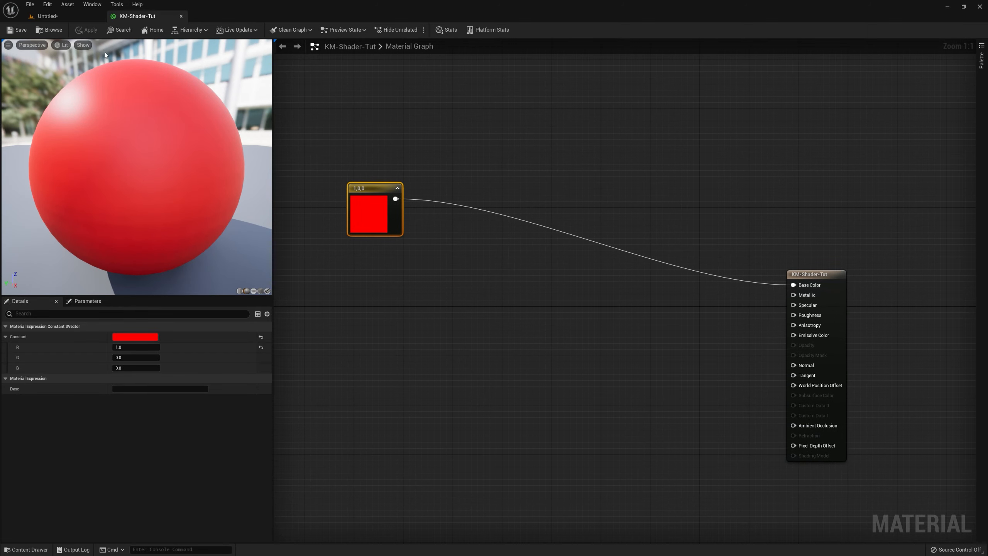
# Undock the KM-Shader-Tut editor into a floating window beside the cube in the level view and make it taller
pyautogui.click(46, 16)
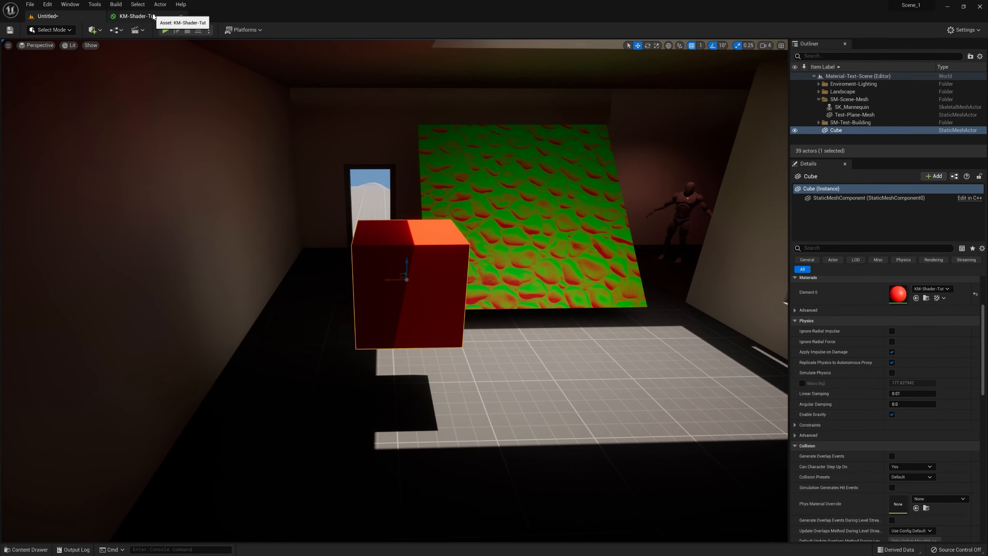
pyautogui.moveTo(153, 17); pyautogui.dragTo(603, 106)
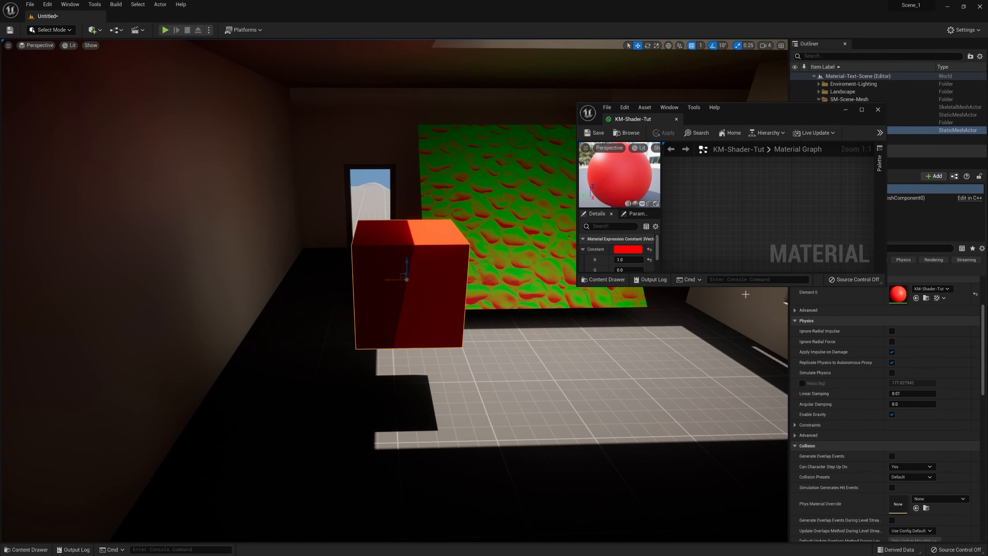
pyautogui.moveTo(748, 286); pyautogui.dragTo(748, 462)
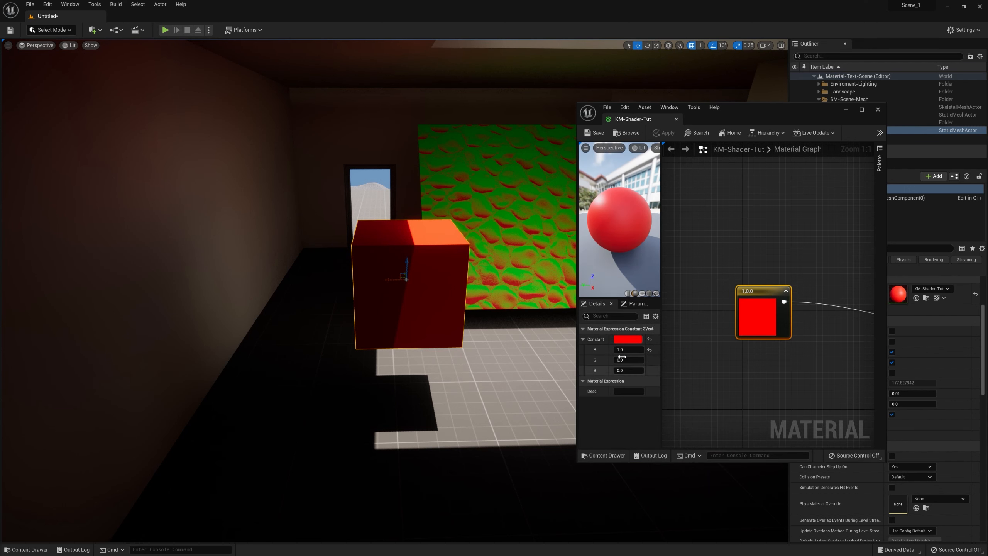
# Change the constant node's color to green with R 0 and G 1, and save the material so the cube updates
pyautogui.click(631, 339)
pyautogui.click(662, 460)
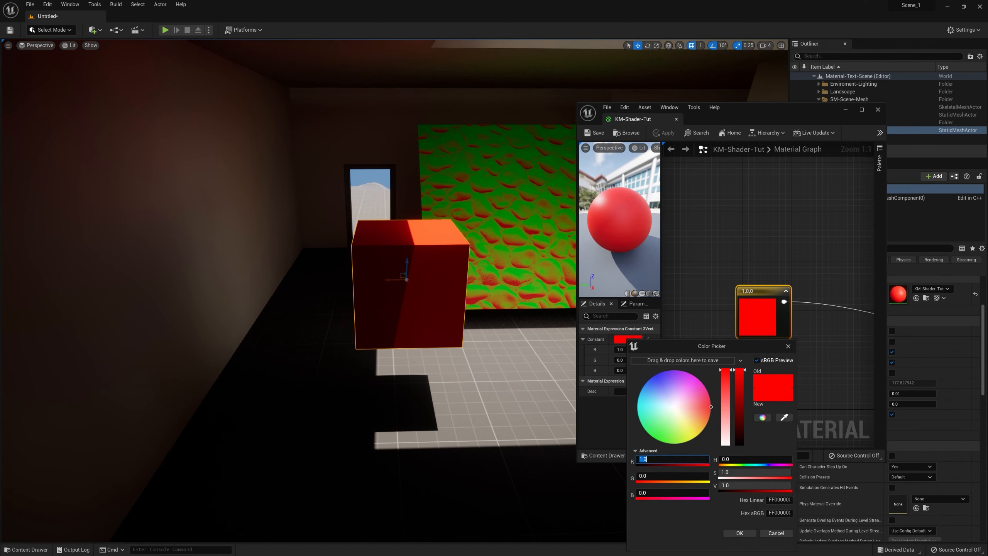
pyautogui.write('0')
pyautogui.press('Tab')
pyautogui.write('1')
pyautogui.press('Return')
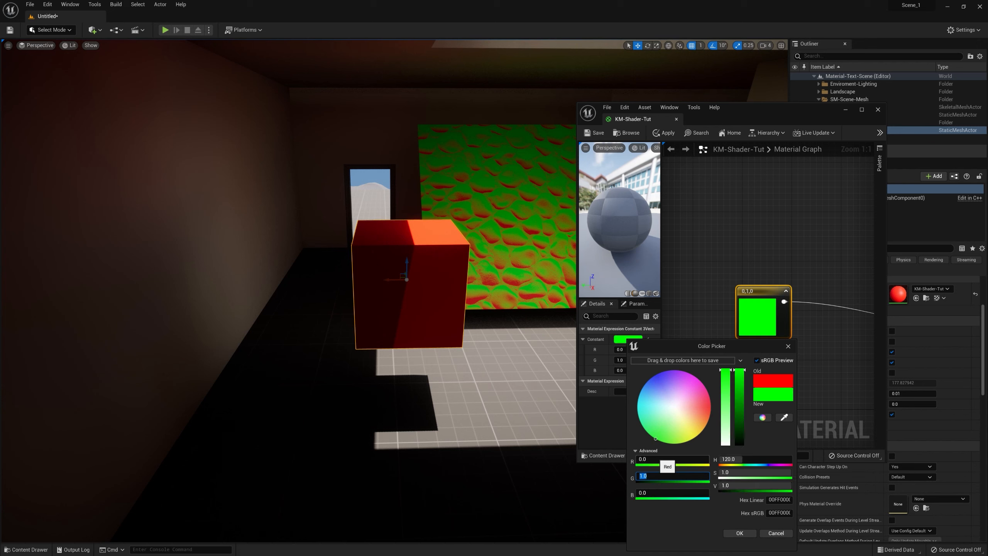
pyautogui.click(740, 533)
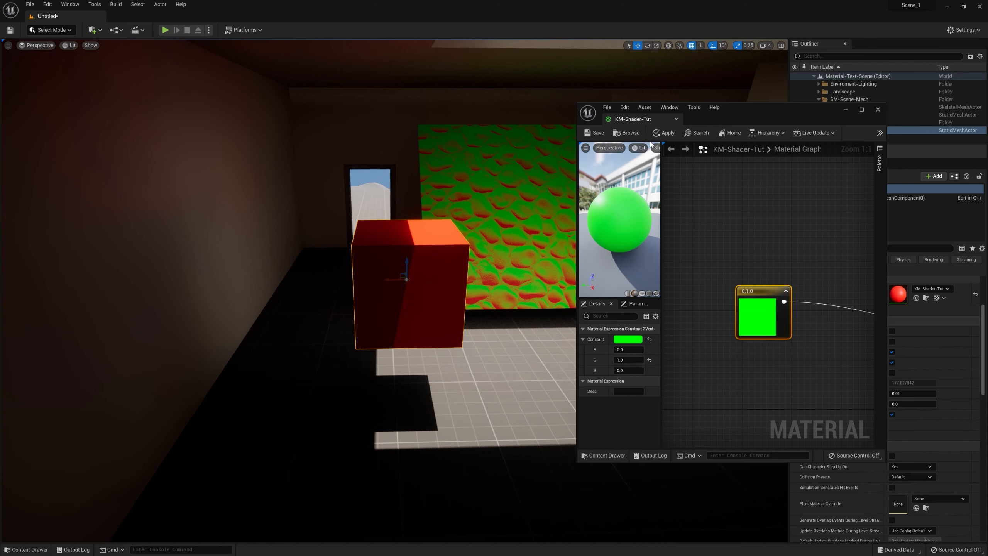
pyautogui.click(595, 133)
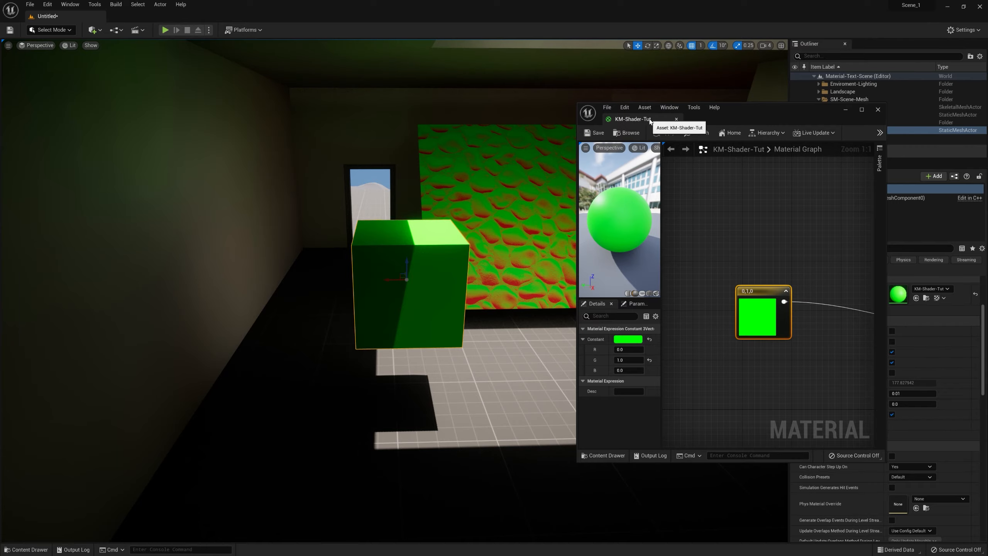
# Dock the material editor back into the main window and convert the green constant node to a parameter named Color-1
pyautogui.moveTo(658, 119); pyautogui.dragTo(137, 16)
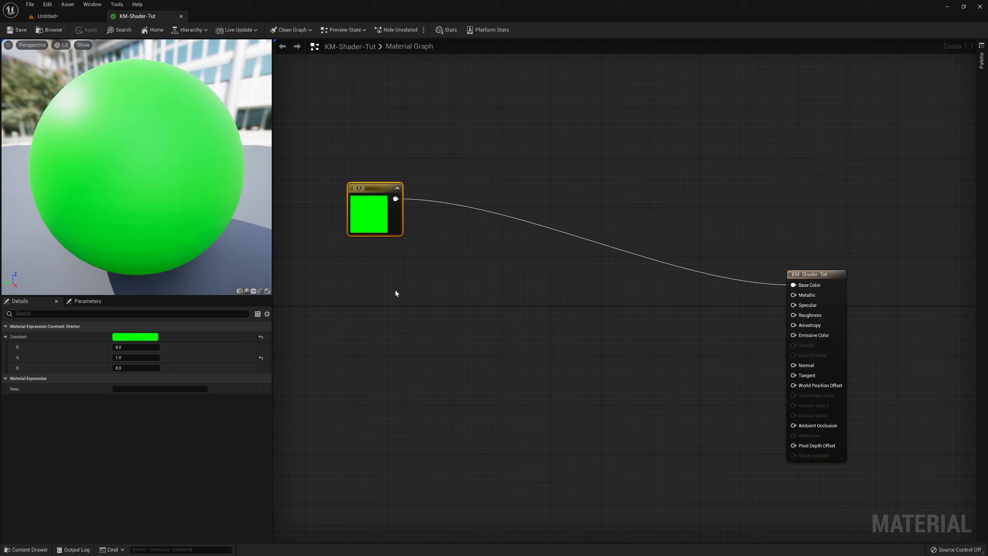
pyautogui.moveTo(429, 327); pyautogui.dragTo(551, 305, button='right')
pyautogui.click(572, 311)
pyautogui.click(473, 190)
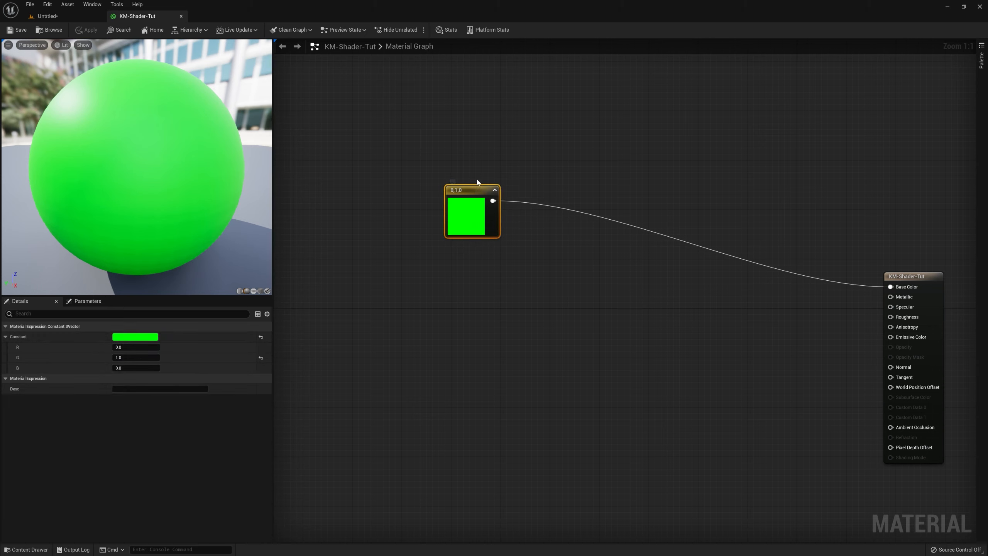
pyautogui.moveTo(472, 185); pyautogui.dragTo(508, 155)
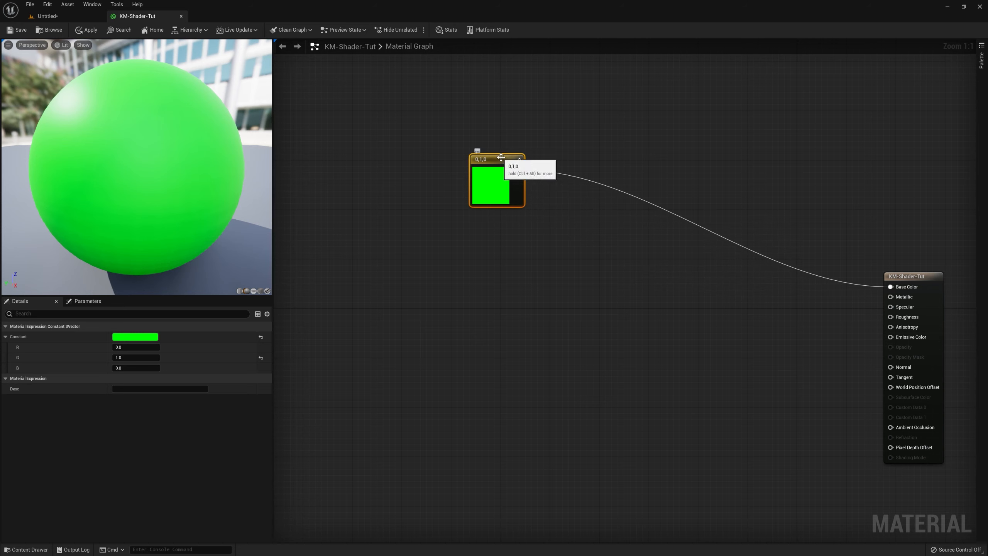
pyautogui.rightClick(501, 157)
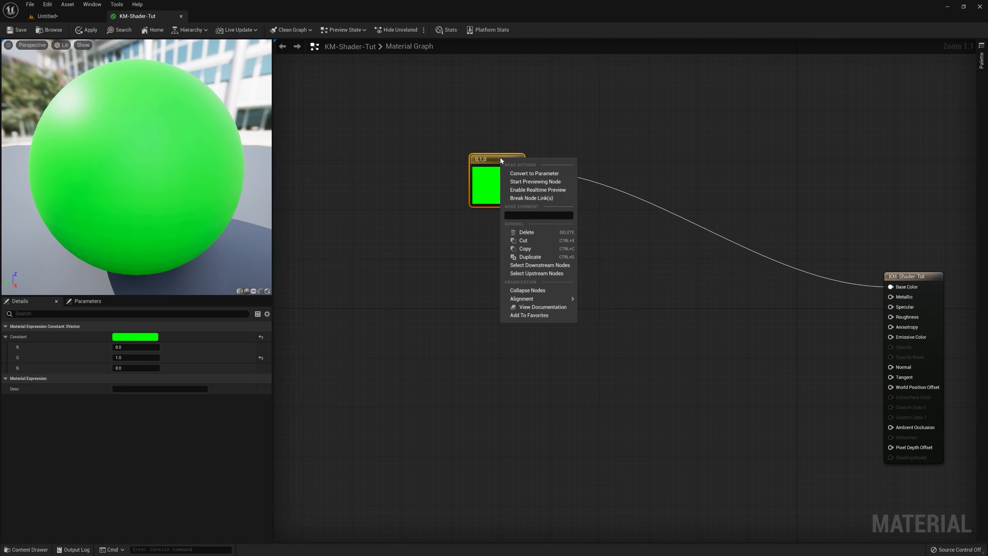
pyautogui.click(535, 173)
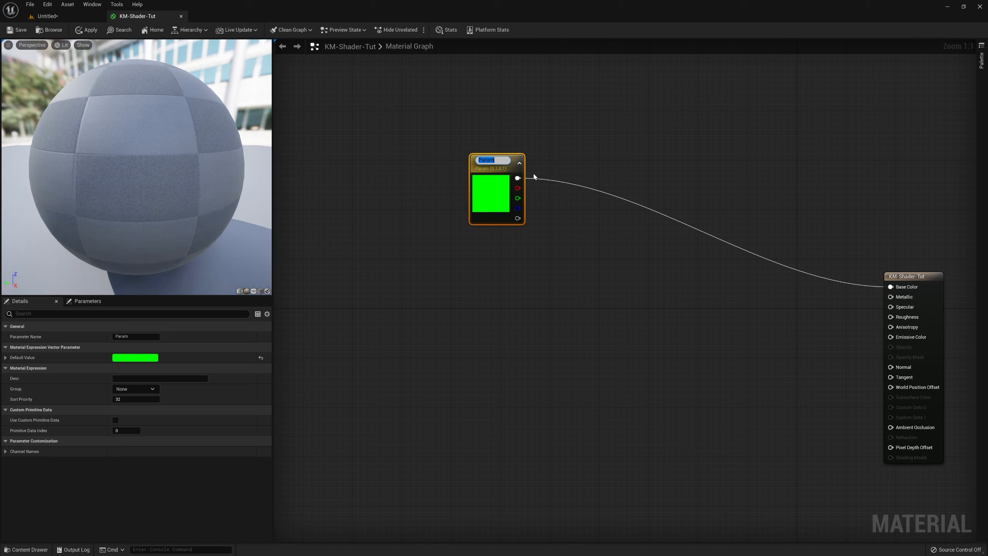
pyautogui.write('Color-1')
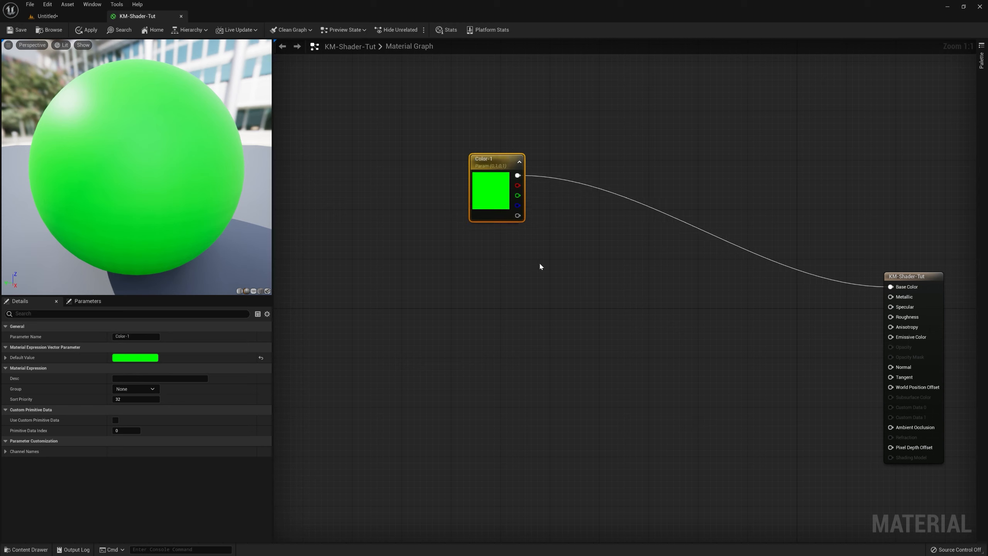
# Move the Color-1 node farther from the result node and duplicate it
pyautogui.moveTo(509, 165); pyautogui.dragTo(435, 122)
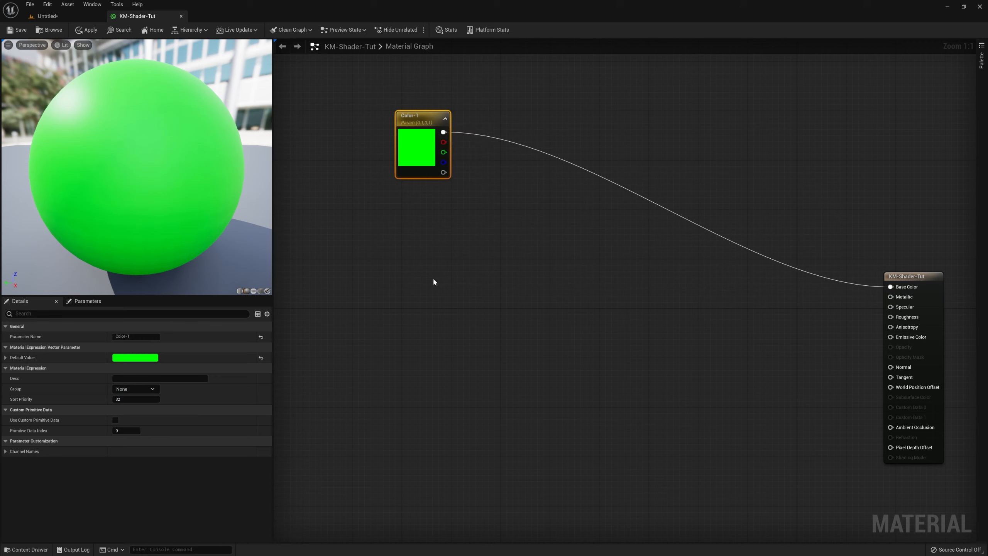
pyautogui.hotkey('ctrl', 'd')
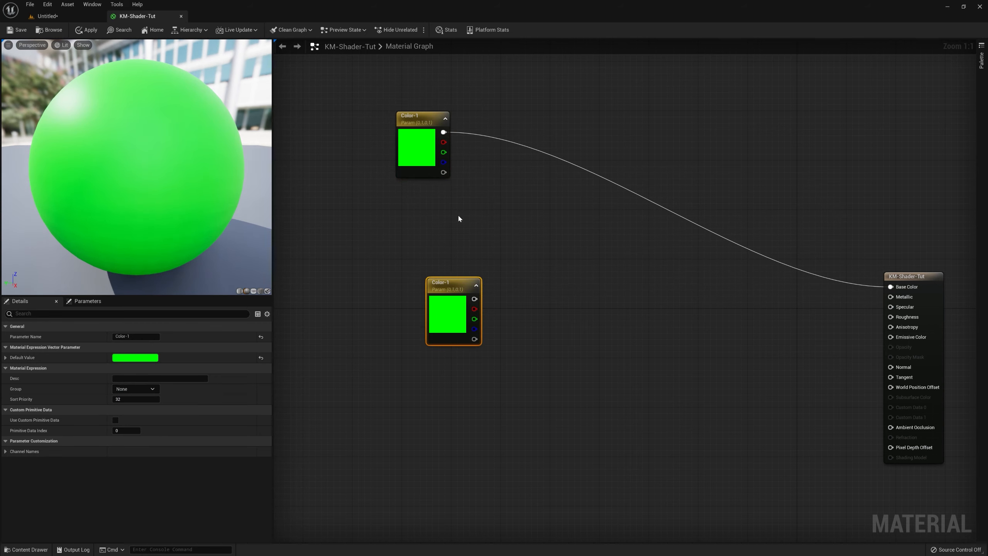
pyautogui.click(407, 115)
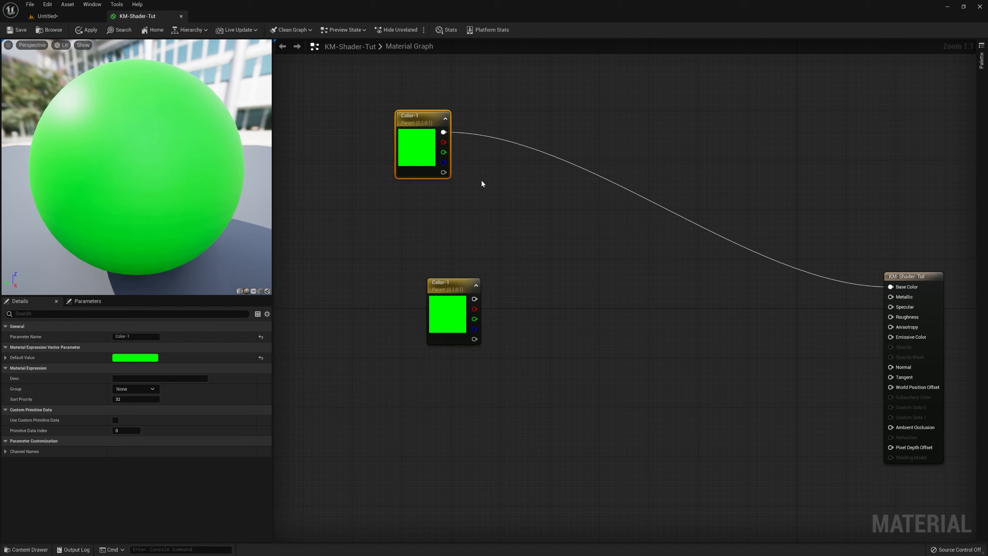
pyautogui.hotkey('ctrl', 'd')
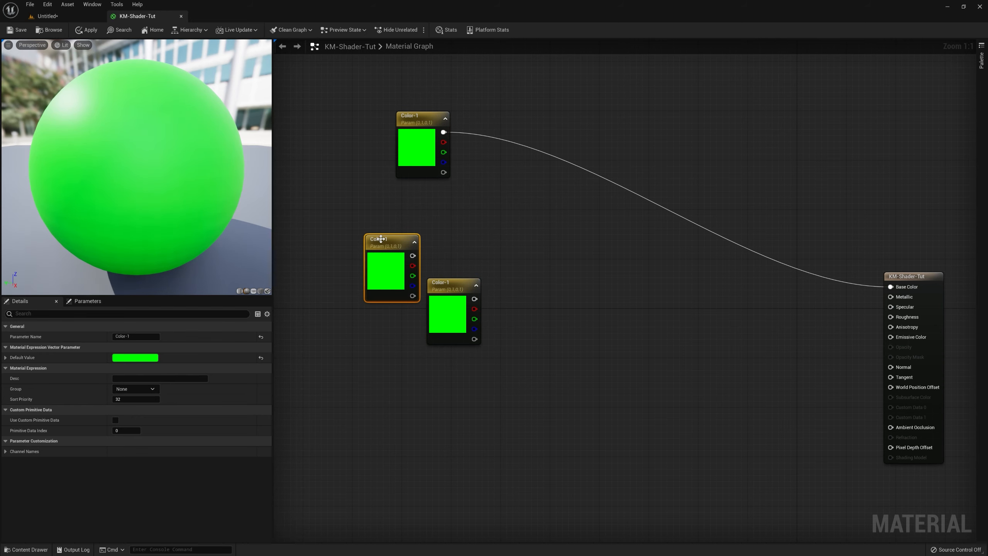
pyautogui.press('Delete')
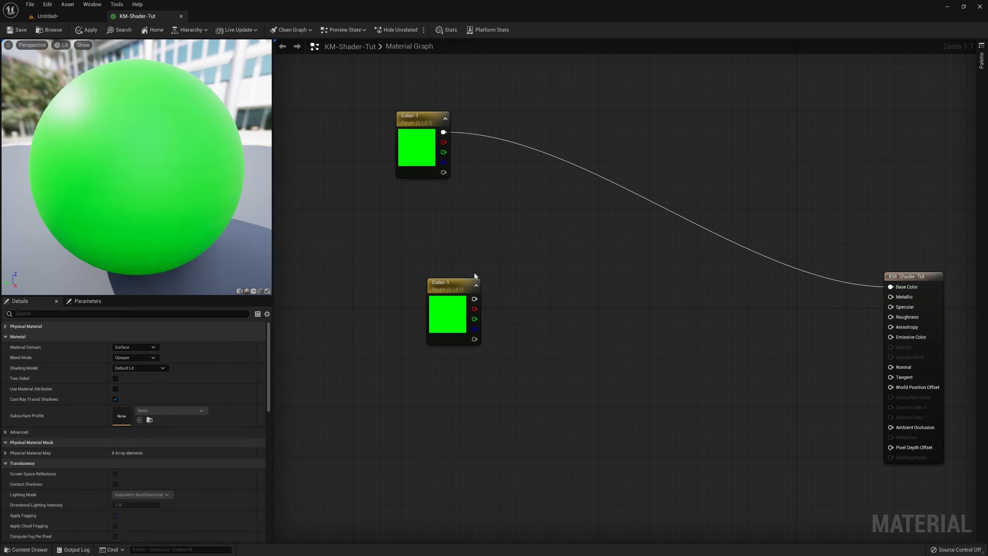
# Place the duplicated parameter node directly below Color-1 and rename its parameter Color-2
pyautogui.moveTo(461, 280); pyautogui.dragTo(429, 200)
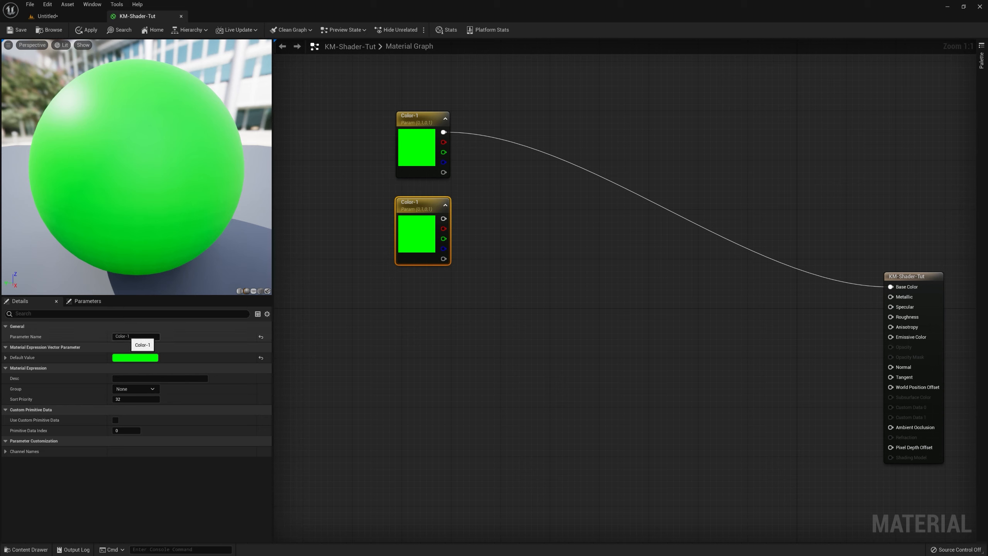
pyautogui.click(128, 336)
pyautogui.moveTo(128, 336); pyautogui.dragTo(202, 361)
pyautogui.write('2')
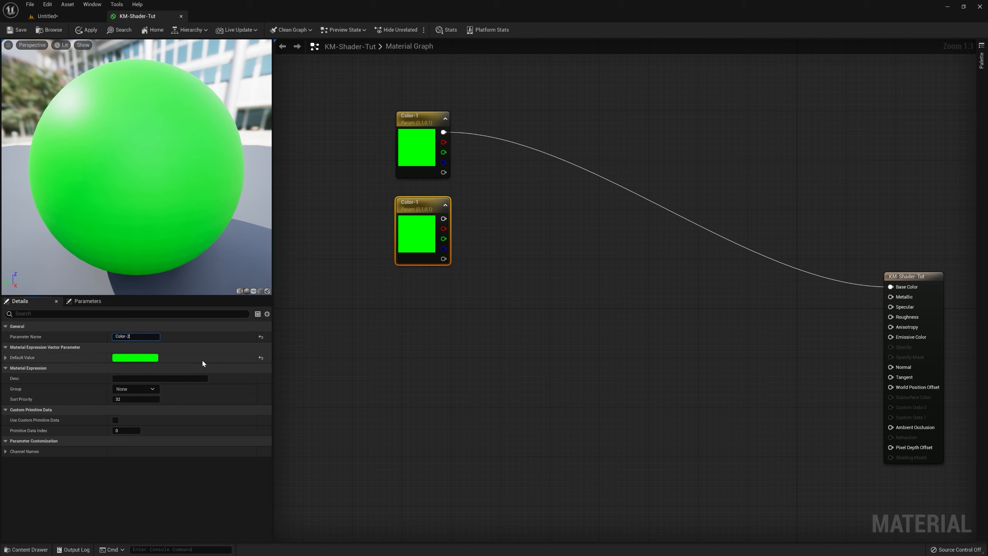
pyautogui.click(378, 356)
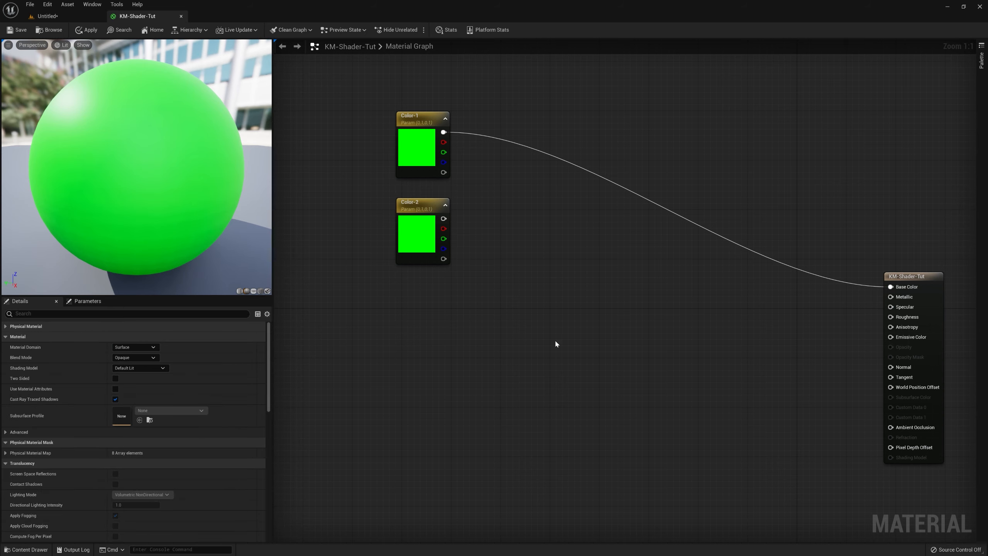
# Set the Color-2 parameter's default color to red with R 1 and G 0
pyautogui.moveTo(597, 309); pyautogui.dragTo(535, 334, button='right')
pyautogui.moveTo(409, 292); pyautogui.dragTo(344, 253)
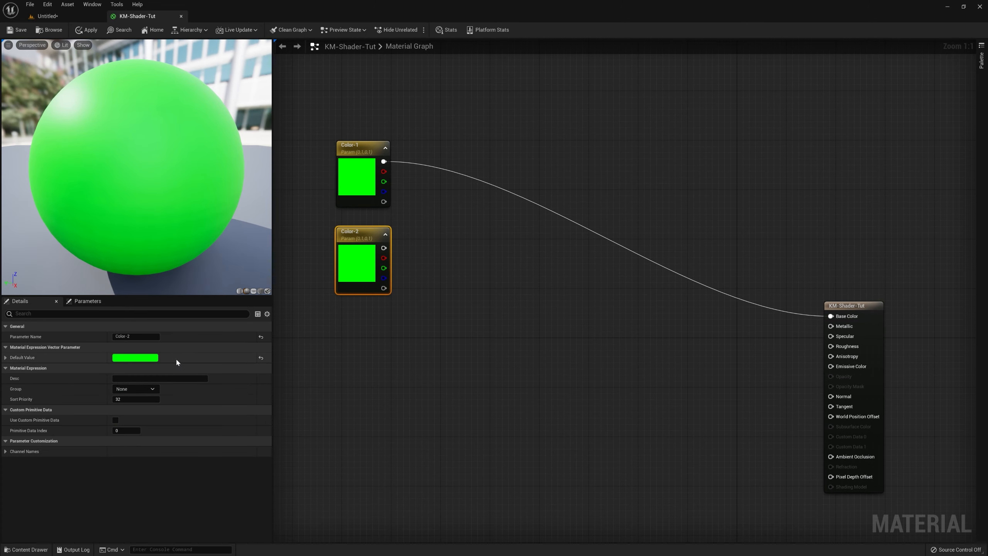
pyautogui.click(154, 358)
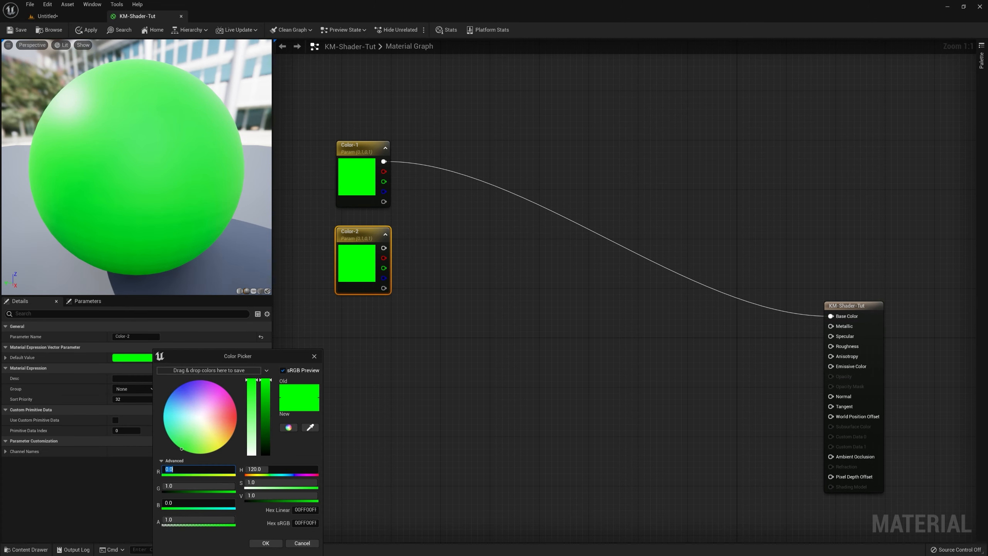
pyautogui.write('1')
pyautogui.press('Tab')
pyautogui.write('0')
pyautogui.press('Return')
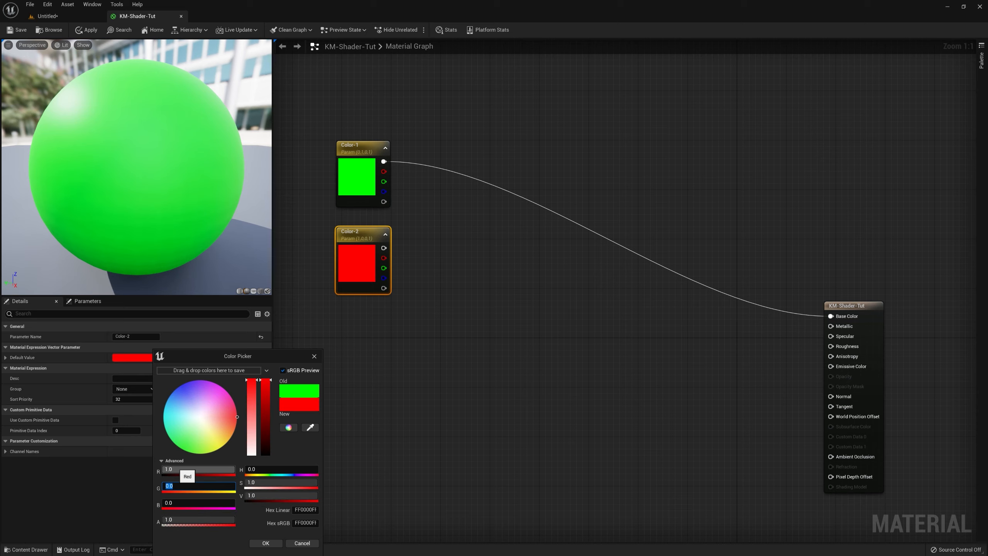
pyautogui.click(265, 543)
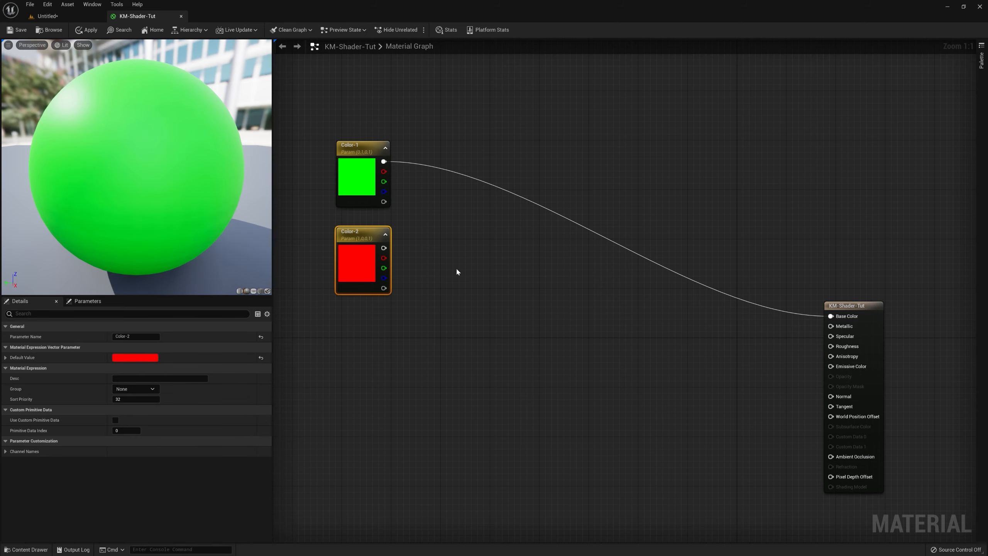
# Move the KM-Shader-Tut result node up so its Base Color input is about level with the Color-1 node
pyautogui.moveTo(525, 282)
pyautogui.mouseDown(button='right')
pyautogui.moveTo(437, 269)
pyautogui.moveTo(522, 263)
pyautogui.mouseUp(button='right')
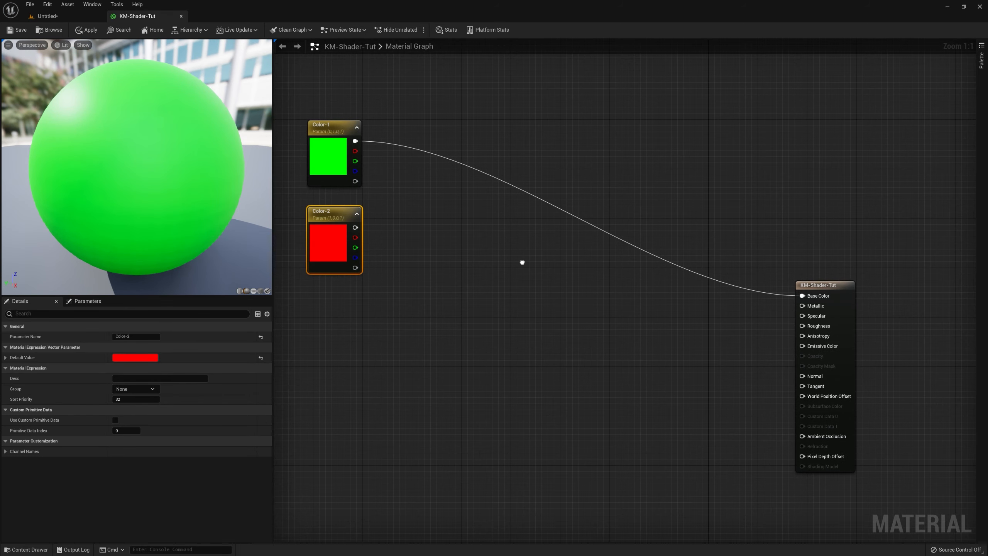
pyautogui.moveTo(815, 288); pyautogui.dragTo(838, 145)
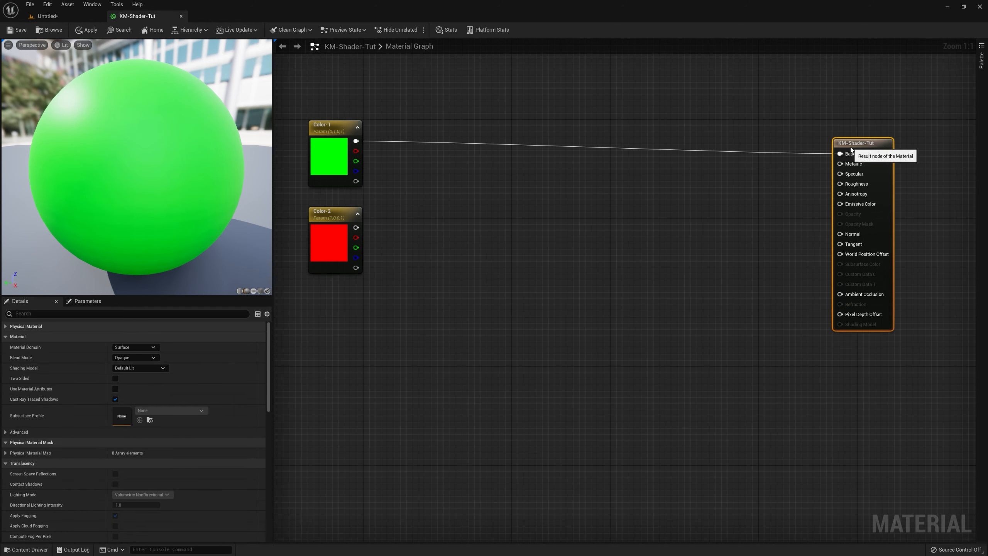
# Add a Linear Interpolate (Lerp) node between the two color parameters and the KM-Shader-Tut result node
pyautogui.click(512, 194)
# Try adding a second LinearInterpolate node from a node search for "lin", and delete that duplicate
pyautogui.rightClick(517, 304)
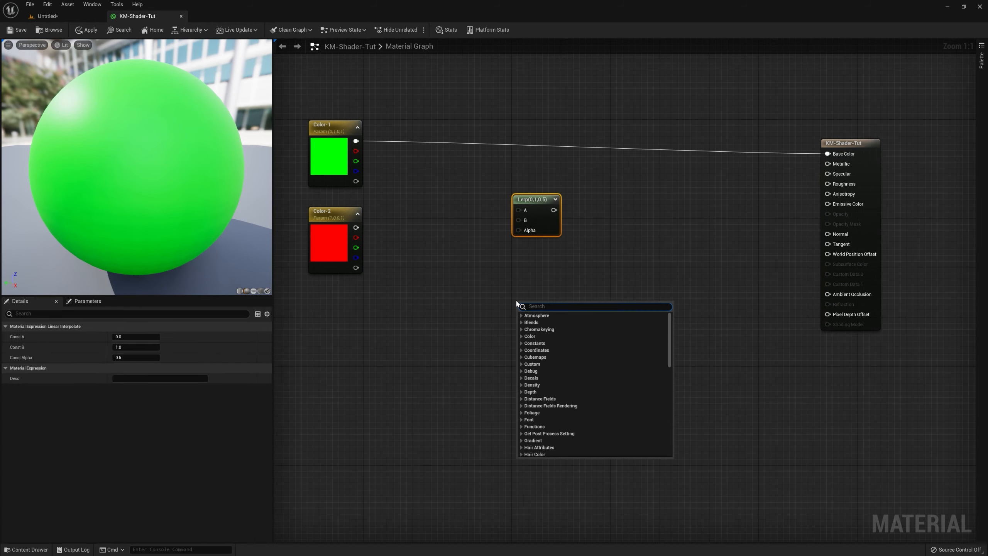
pyautogui.write('lin')
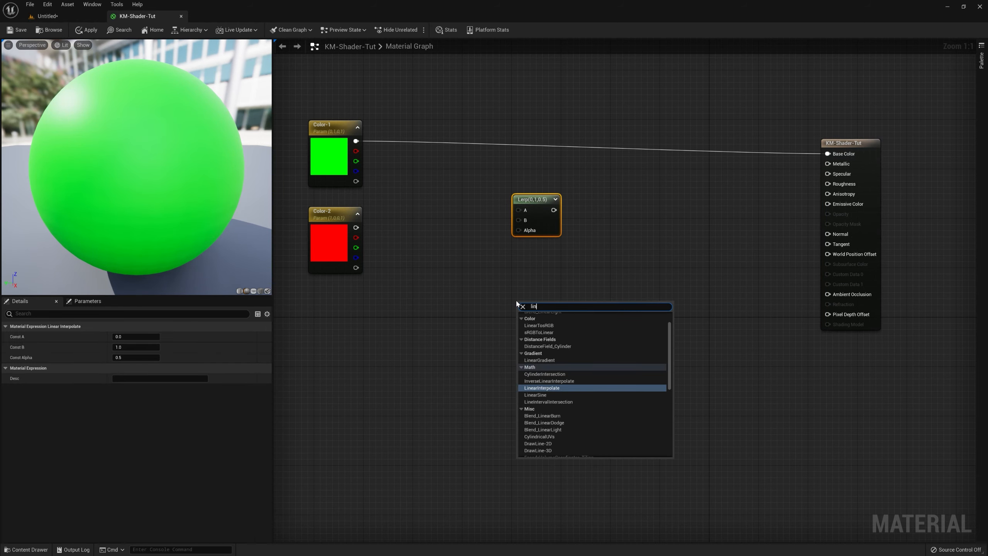
pyautogui.press('Down')
pyautogui.press('Up')
pyautogui.press('Up')
pyautogui.press('Down')
pyautogui.press('Down')
pyautogui.press('Up')
pyautogui.press('Up')
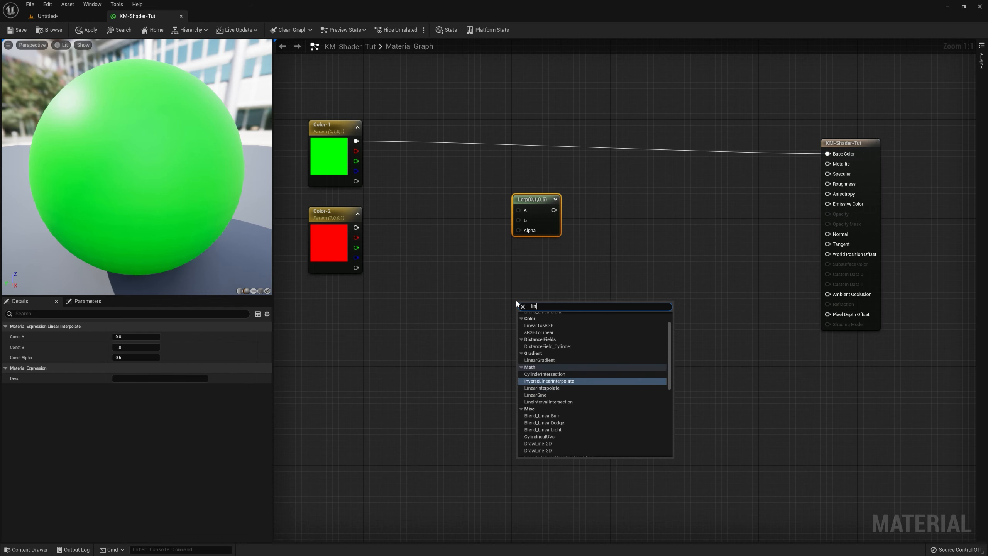
pyautogui.press('Down')
pyautogui.press('Return')
pyautogui.moveTo(616, 281); pyautogui.dragTo(432, 457)
pyautogui.press('Delete')
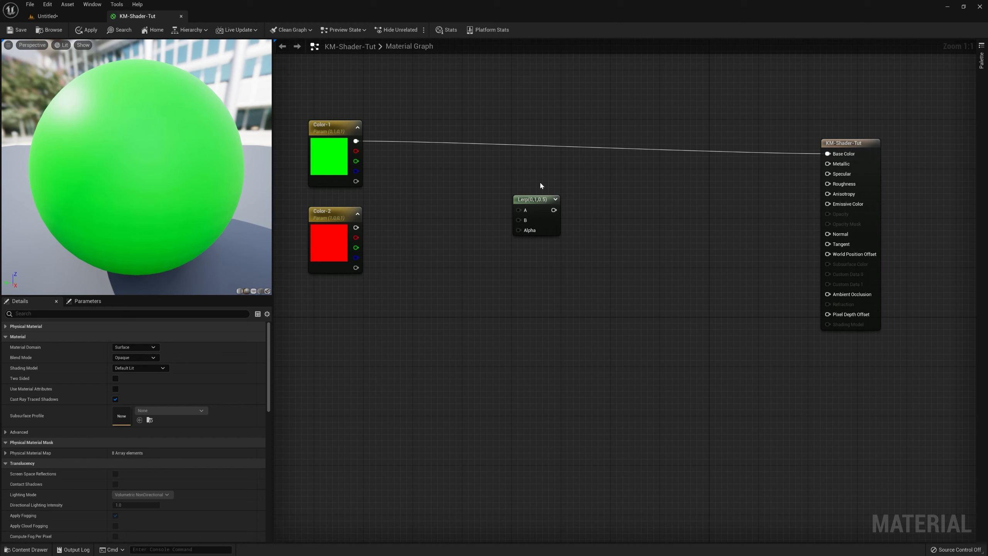
# Position the Lerp node beside the color parameters and connect Color-1 to its A input and Color-2 to its B input
pyautogui.moveTo(532, 191); pyautogui.dragTo(512, 199)
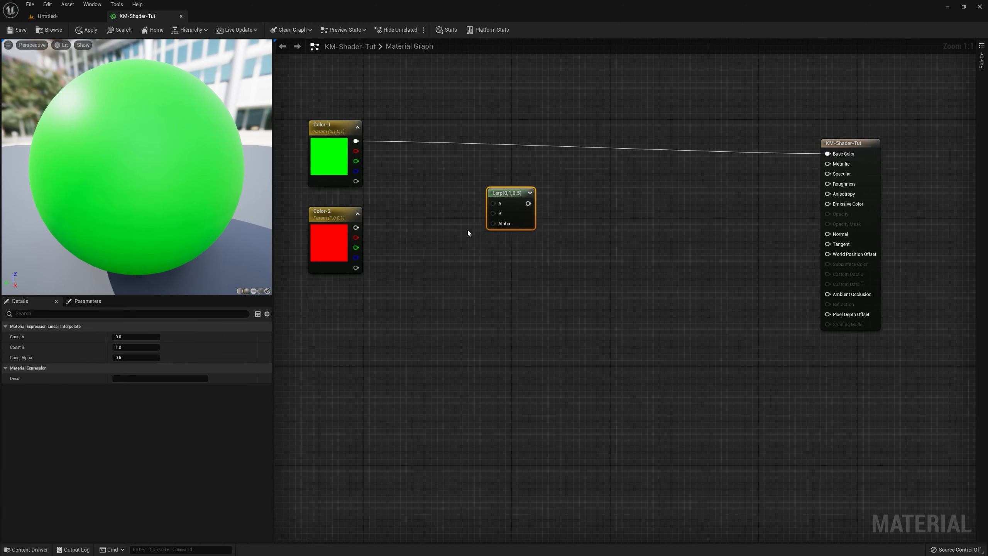
pyautogui.moveTo(442, 275); pyautogui.dragTo(579, 307, button='right')
pyautogui.moveTo(642, 222); pyautogui.dragTo(679, 216)
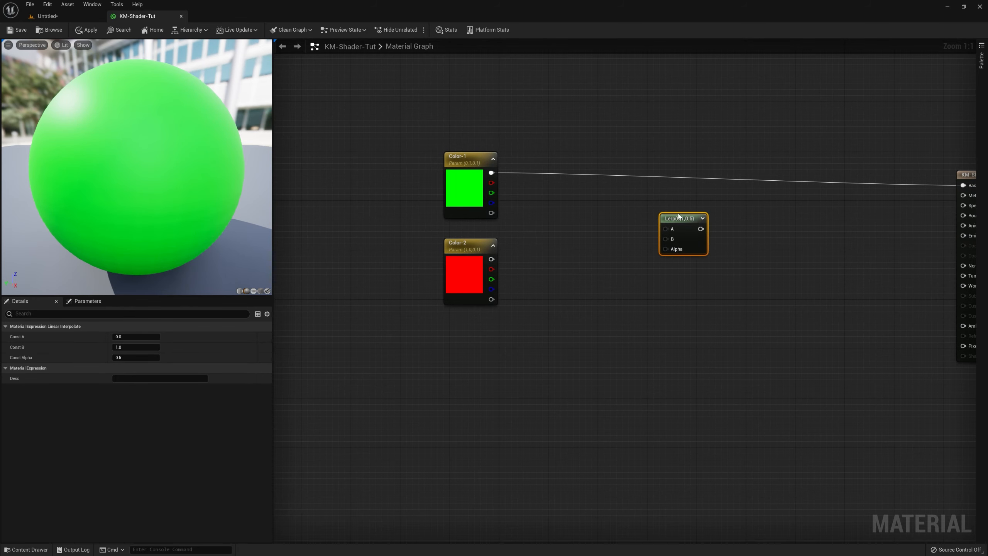
pyautogui.moveTo(679, 216); pyautogui.dragTo(660, 211)
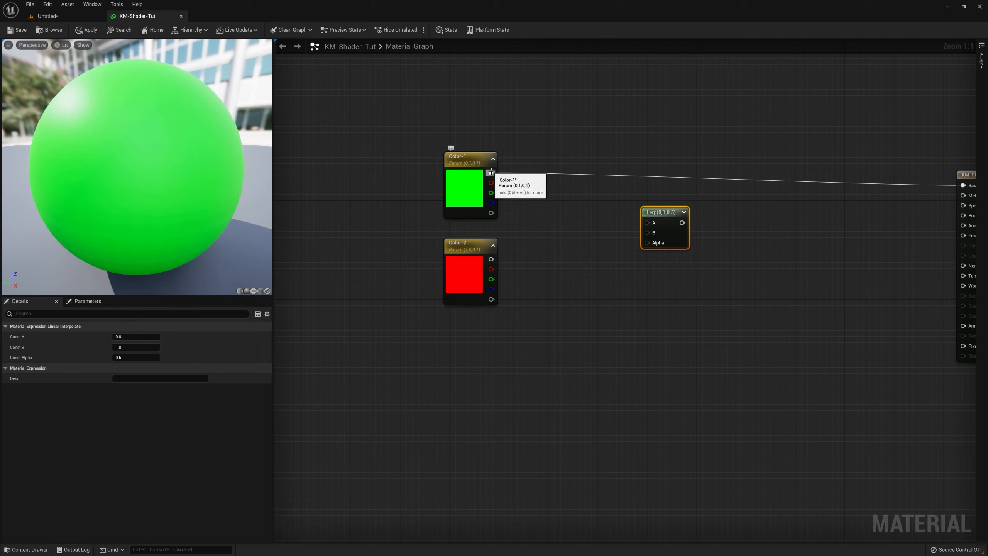
pyautogui.moveTo(492, 172); pyautogui.dragTo(648, 224)
pyautogui.moveTo(492, 260); pyautogui.dragTo(660, 231)
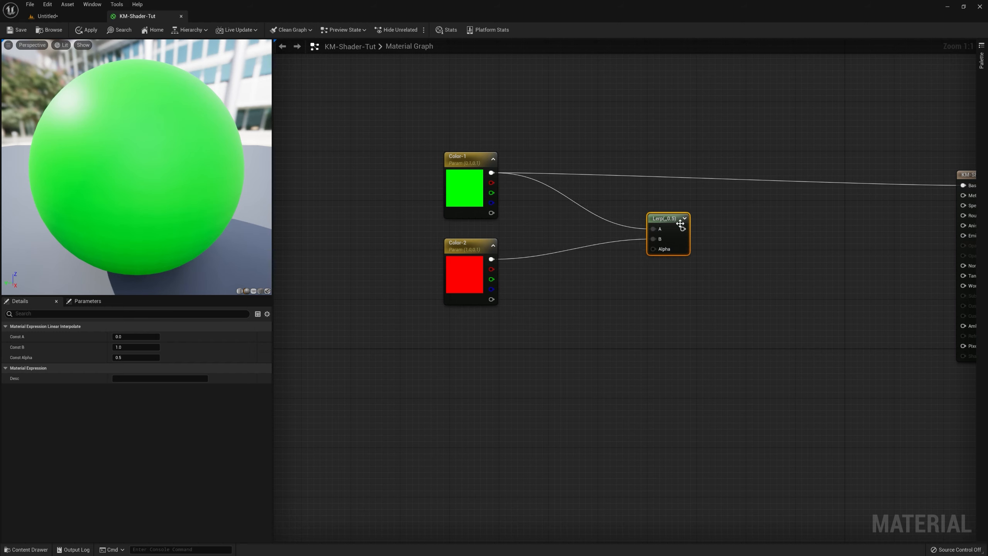
pyautogui.moveTo(680, 224); pyautogui.dragTo(711, 230)
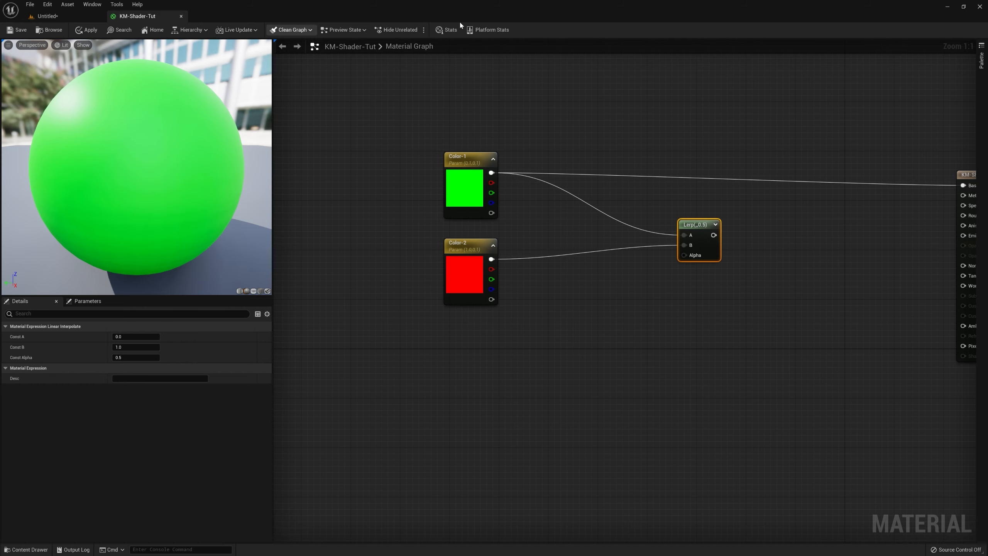
# Start previewing the Lerp node and rotate the preview sphere to inspect the blended color
pyautogui.rightClick(695, 223)
pyautogui.click(691, 179)
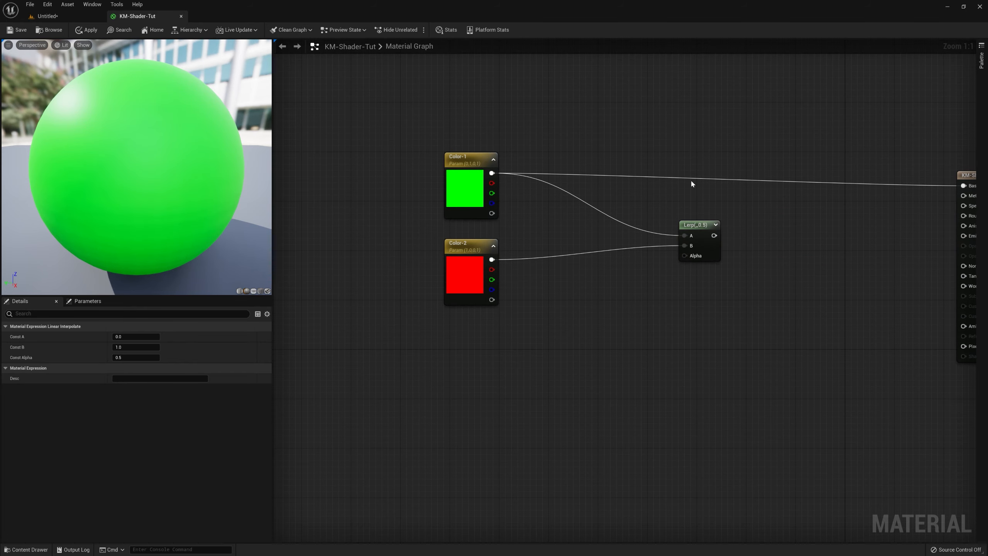
pyautogui.rightClick(700, 224)
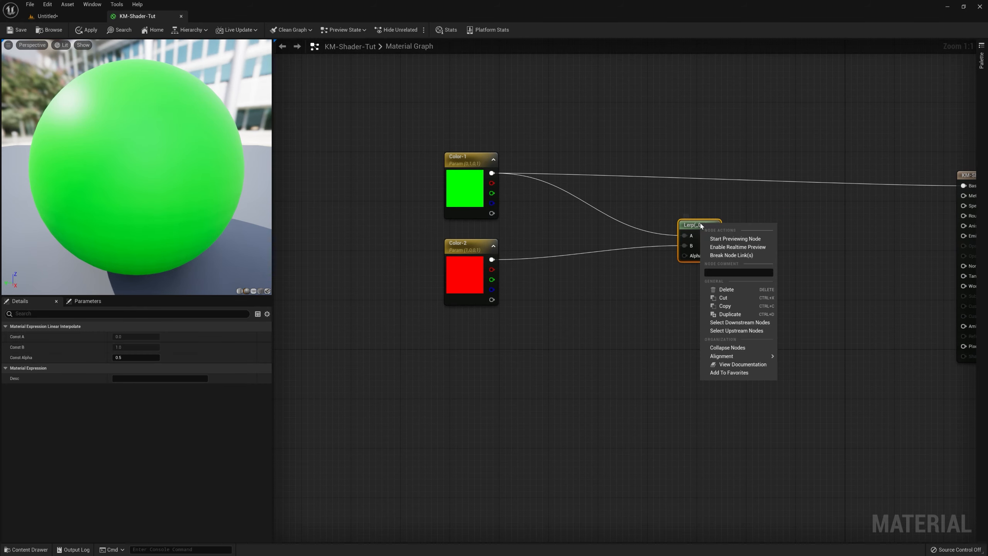
pyautogui.click(736, 239)
pyautogui.moveTo(44, 234); pyautogui.dragTo(144, 231)
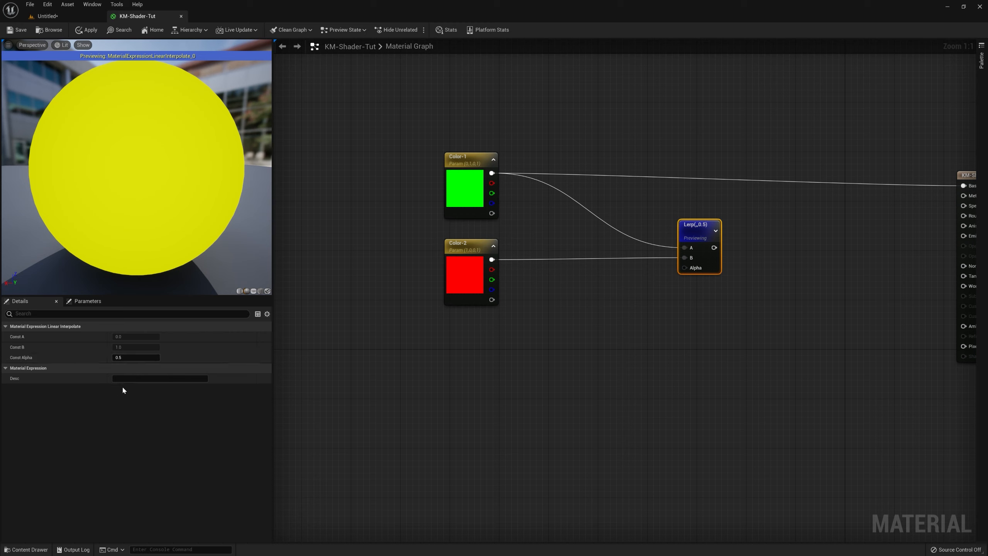
# Set the Lerp node's Const Alpha to 0
pyautogui.click(136, 357)
pyautogui.write('0')
pyautogui.press('Return')
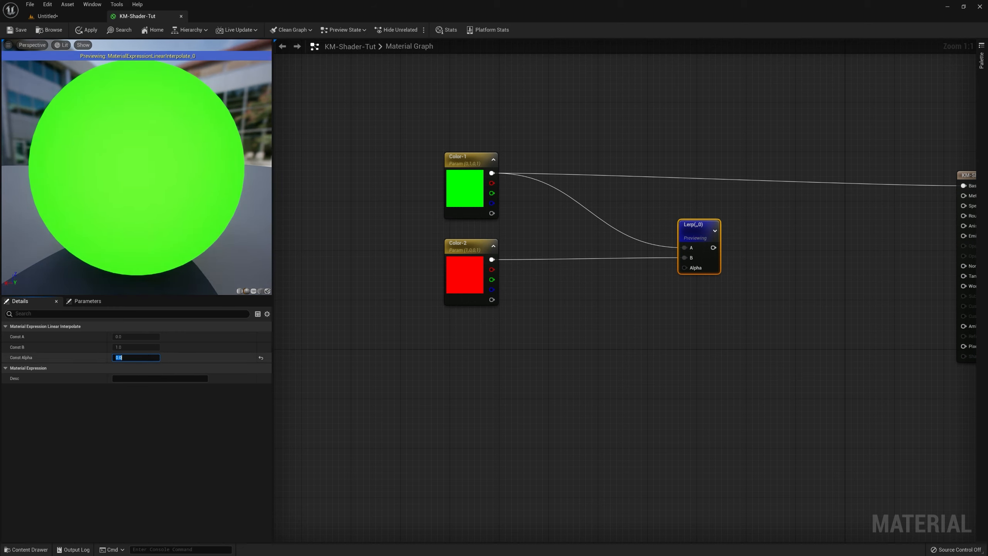
# Set the Lerp node's Const Alpha to 1 and deselect the node
pyautogui.click(141, 358)
pyautogui.hotkey('ctrl', 'a')
pyautogui.write('1')
pyautogui.press('Return')
pyautogui.click(675, 353)
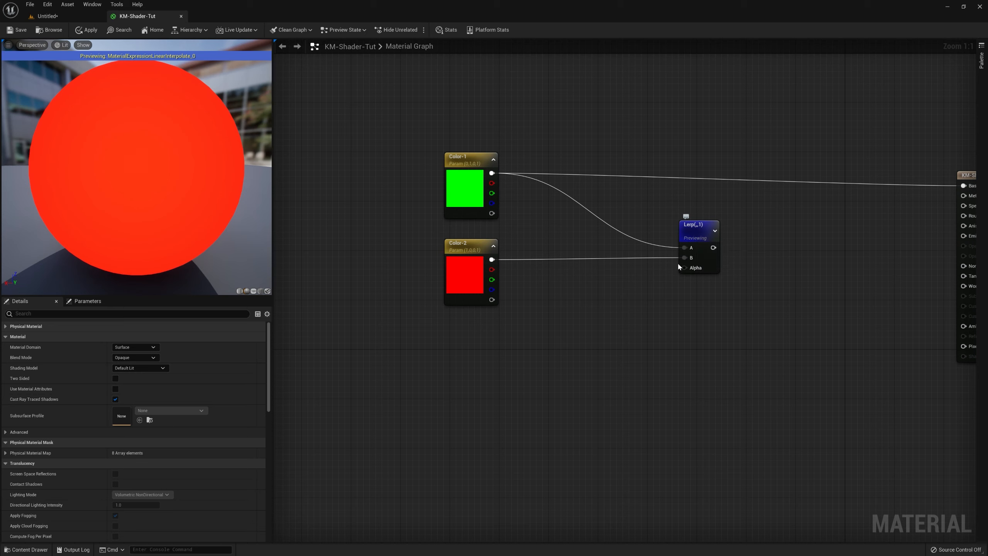
# Move the Lerp node slightly up and set its Const Alpha to 0.8
pyautogui.moveTo(693, 237); pyautogui.dragTo(679, 207)
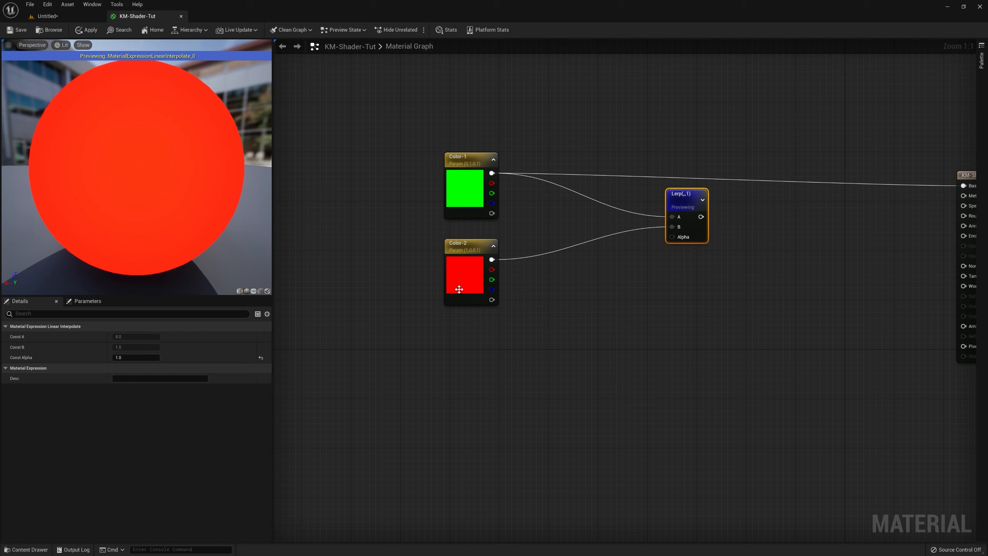
pyautogui.click(137, 358)
pyautogui.write('.8')
pyautogui.press('Return')
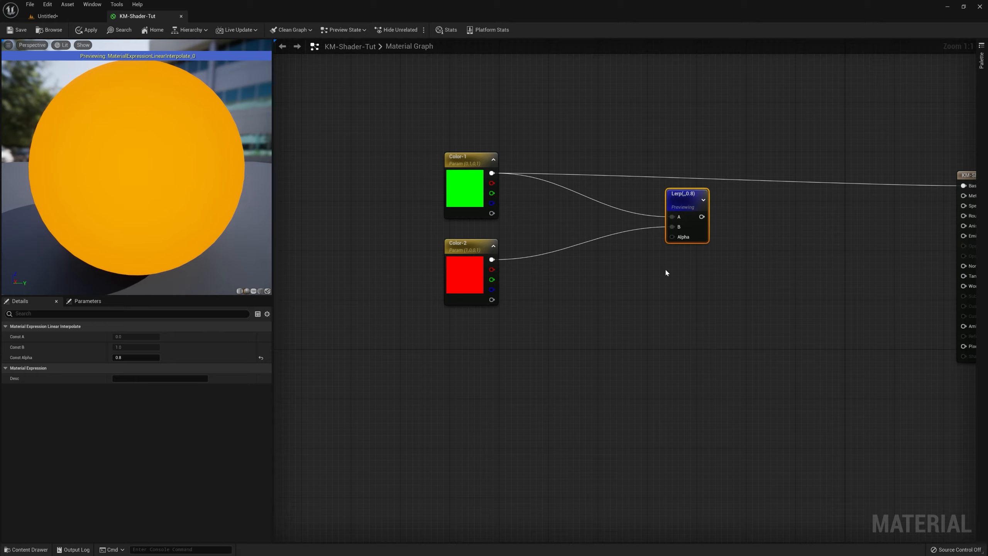
# Connect the Lerp output to the result node's Base Color input and stop previewing the Lerp node
pyautogui.moveTo(701, 217); pyautogui.dragTo(683, 189)
pyautogui.moveTo(397, 300); pyautogui.dragTo(676, 277, button='right')
pyautogui.rightClick(656, 207)
pyautogui.click(690, 222)
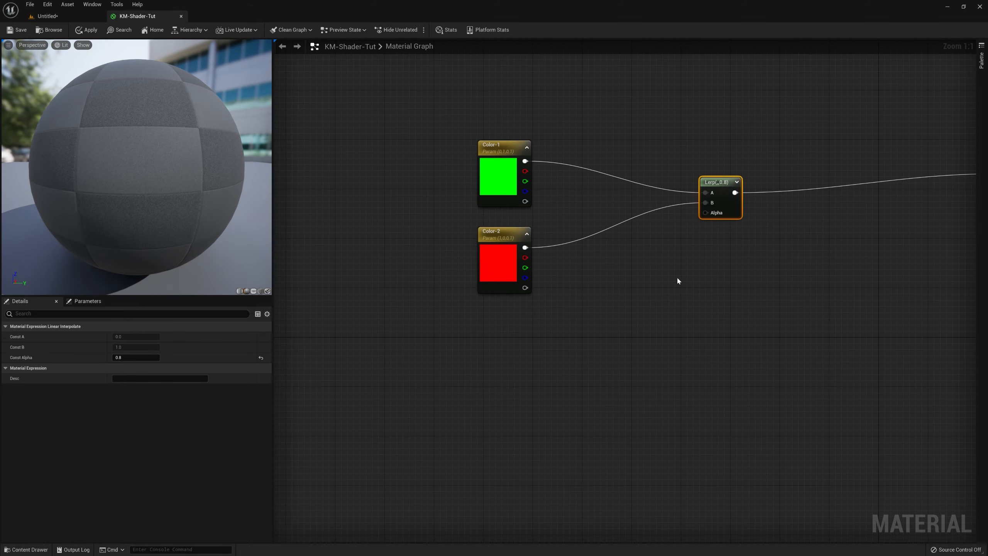
# Add a scalar parameter node below Color-2 and name it Color-Blending
pyautogui.click(562, 336)
pyautogui.write('ssss')
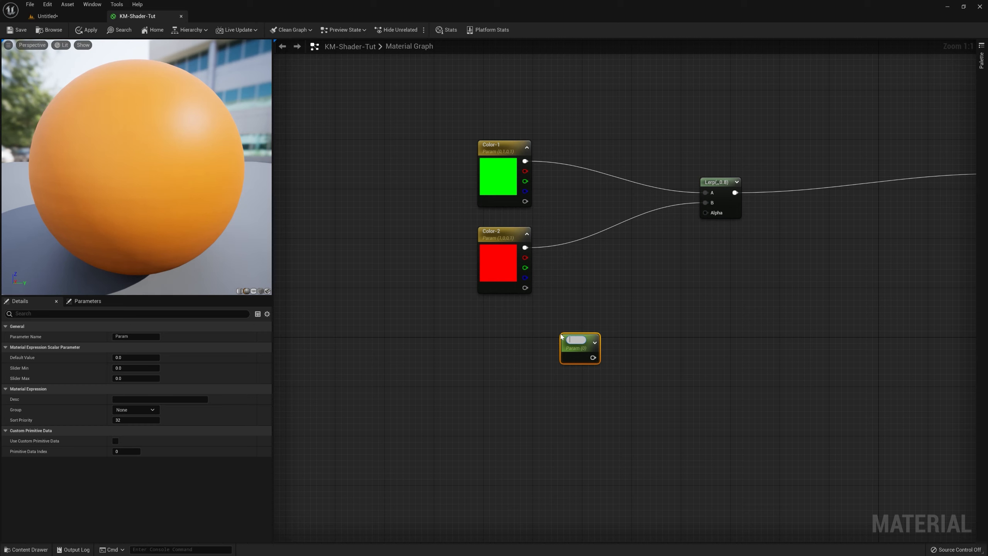
pyautogui.write('Color-Blending')
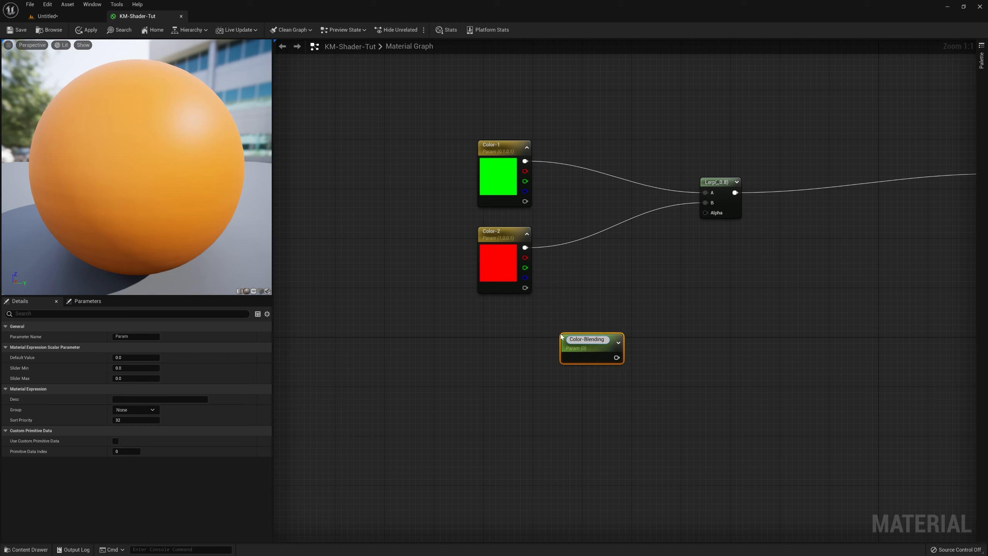
pyautogui.click(659, 451)
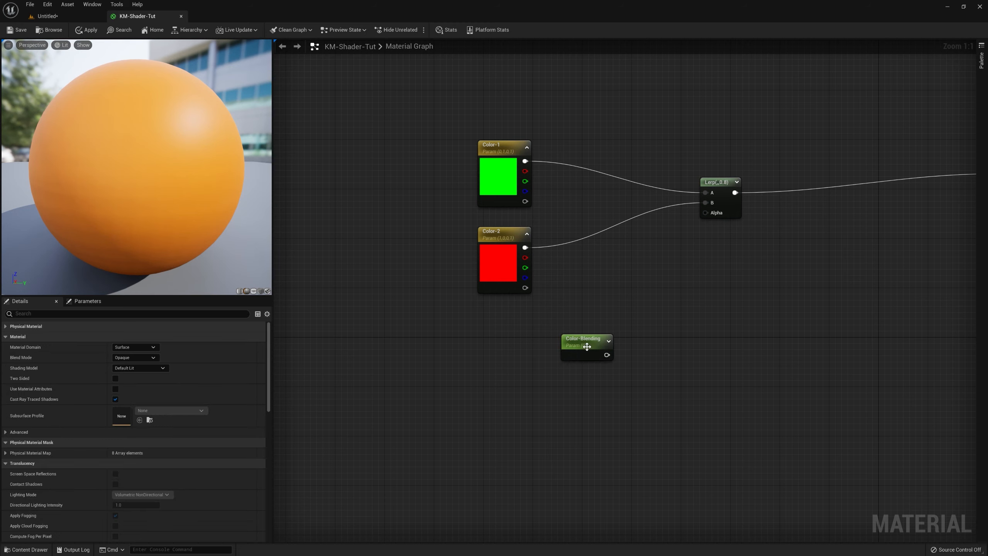
# Connect Color-Blending to the Lerp's Alpha input and stack it with Color-2 in a tight column under Color-1
pyautogui.moveTo(587, 346); pyautogui.dragTo(713, 212)
pyautogui.moveTo(509, 320)
pyautogui.mouseDown()
pyautogui.moveTo(519, 315)
pyautogui.moveTo(516, 326)
pyautogui.mouseUp()
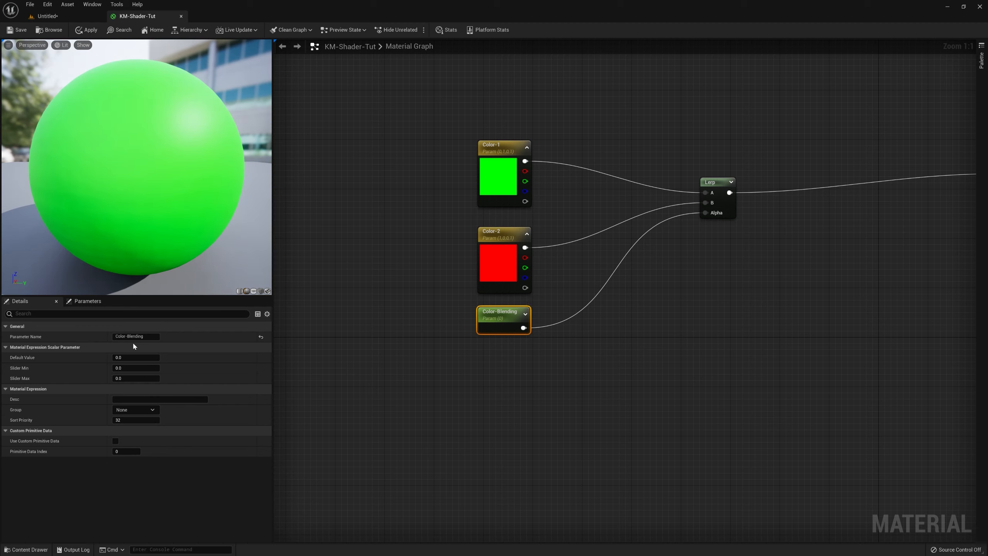
pyautogui.moveTo(508, 316)
pyautogui.mouseDown()
pyautogui.moveTo(533, 322)
pyautogui.moveTo(508, 322)
pyautogui.moveTo(508, 311)
pyautogui.mouseUp()
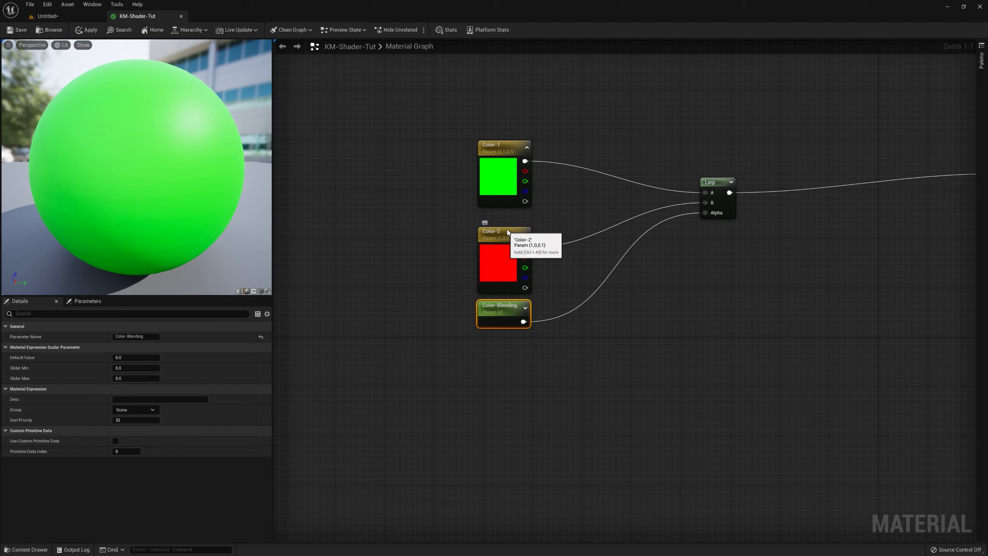
pyautogui.moveTo(504, 234); pyautogui.dragTo(503, 221)
pyautogui.moveTo(511, 318); pyautogui.dragTo(511, 306)
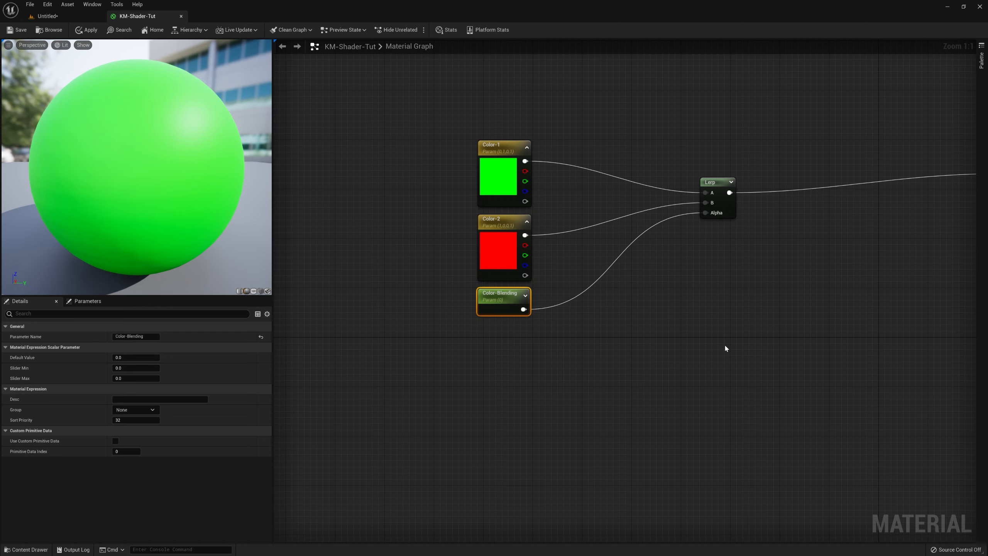
# Apply and save the KM-Shader-Tut material, and close its editor to return to the level
pyautogui.moveTo(726, 348); pyautogui.dragTo(707, 378, button='right')
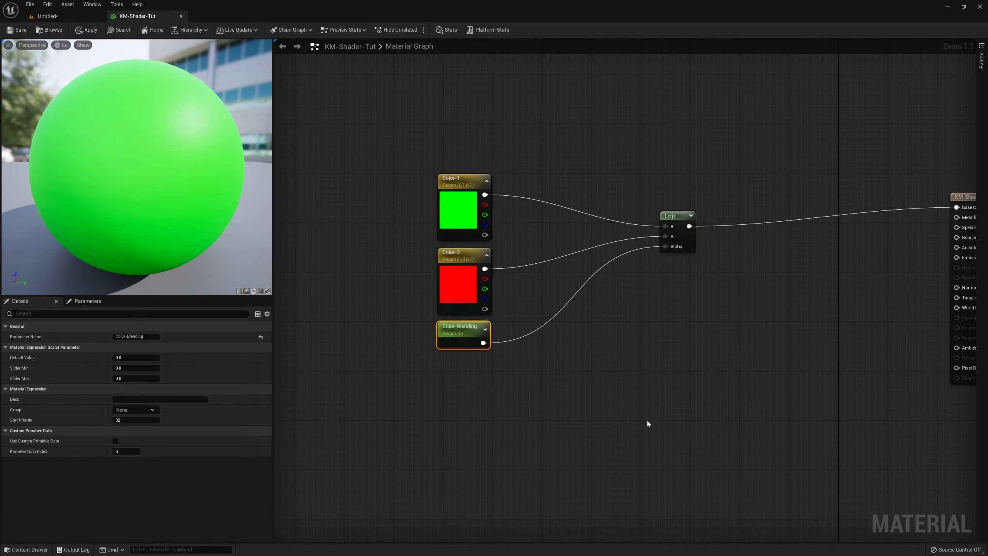
pyautogui.moveTo(648, 423); pyautogui.dragTo(474, 355, button='right')
pyautogui.moveTo(740, 365); pyautogui.dragTo(751, 409, button='right')
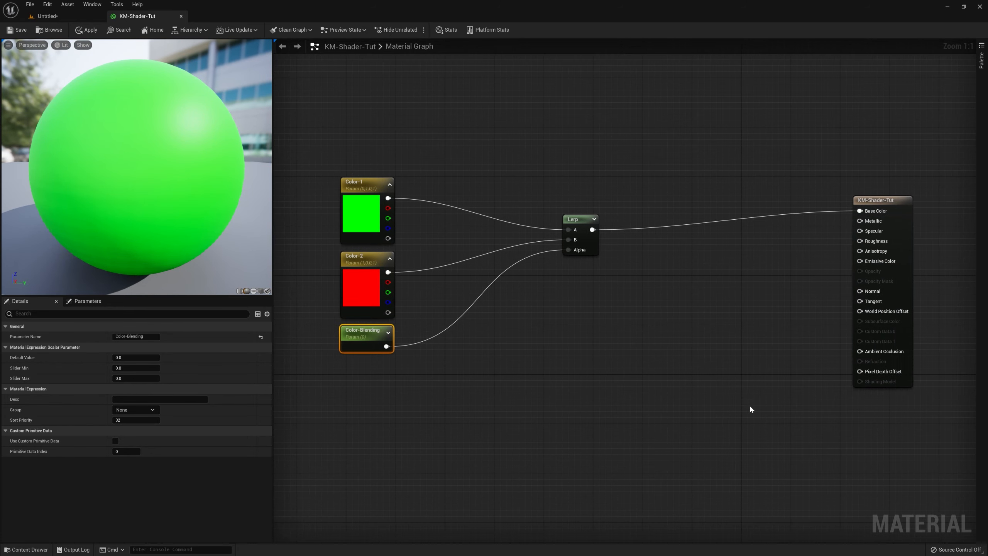
pyautogui.click(88, 30)
pyautogui.click(18, 35)
pyautogui.click(181, 15)
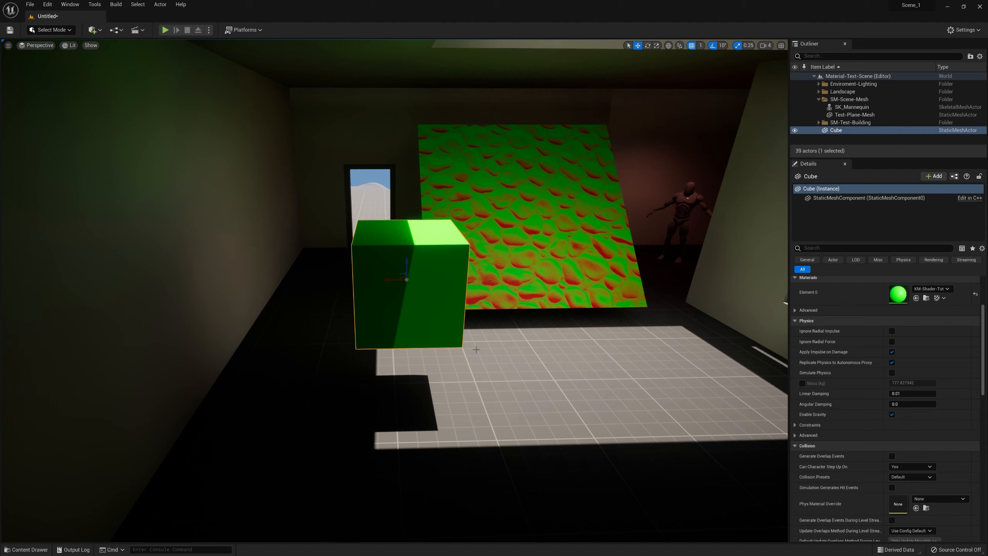
# Create a material instance of KM-Shader-Tut in the Basic-Colors folder and name it KM-Shader-Tut-Inst
pyautogui.click(40, 546)
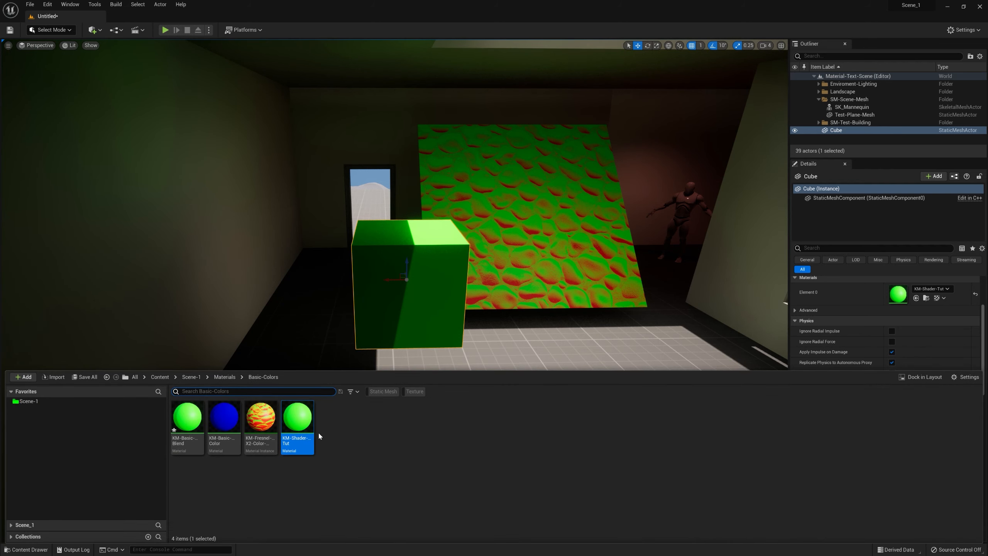
pyautogui.moveTo(298, 428); pyautogui.dragTo(451, 466)
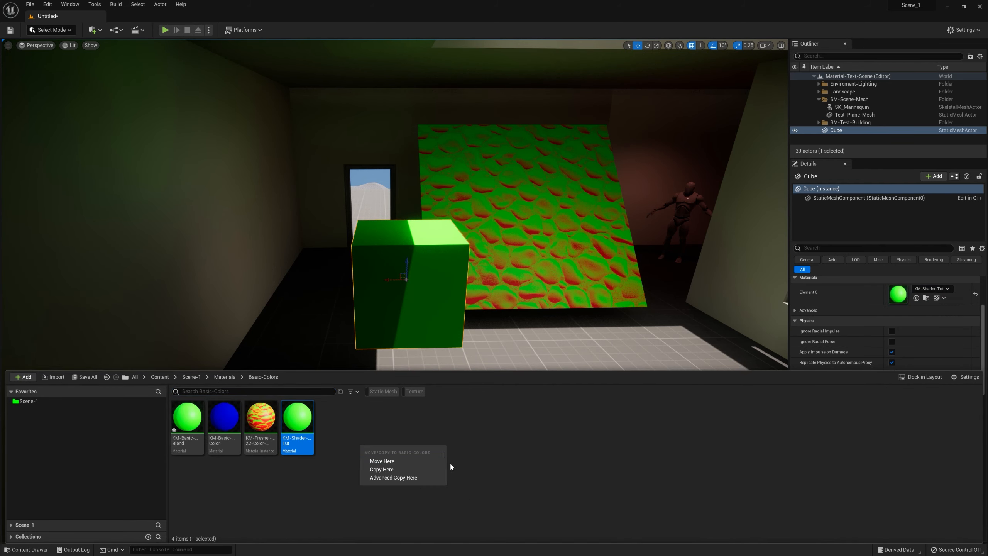
pyautogui.click(315, 463)
pyautogui.rightClick(290, 420)
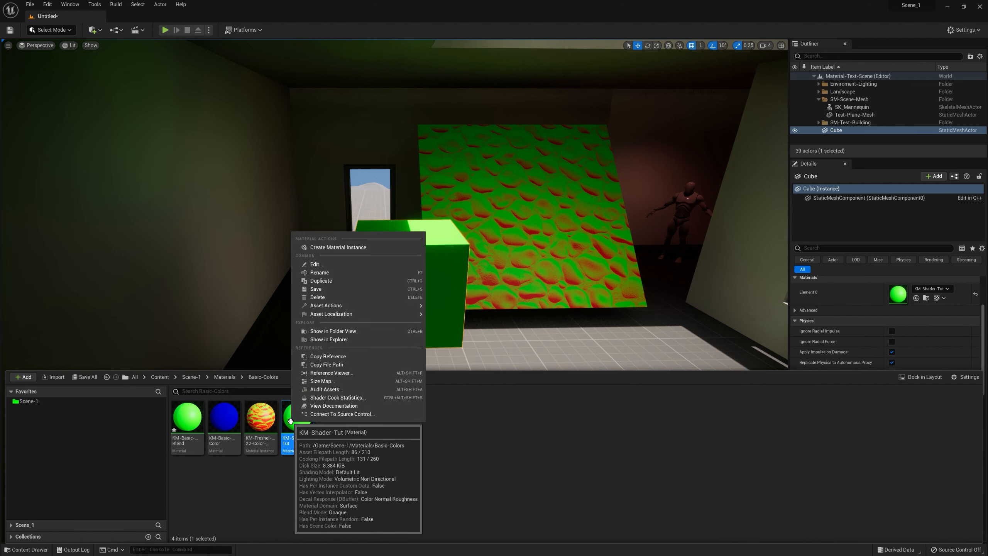
pyautogui.click(351, 247)
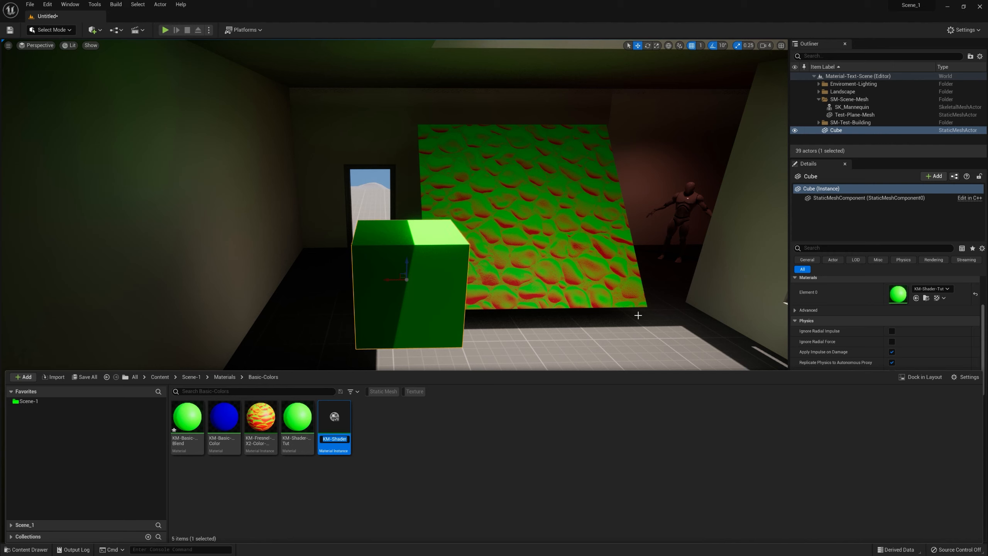
pyautogui.press('End')
pyautogui.press('BackSpace')
pyautogui.press('End')
pyautogui.press('Return')
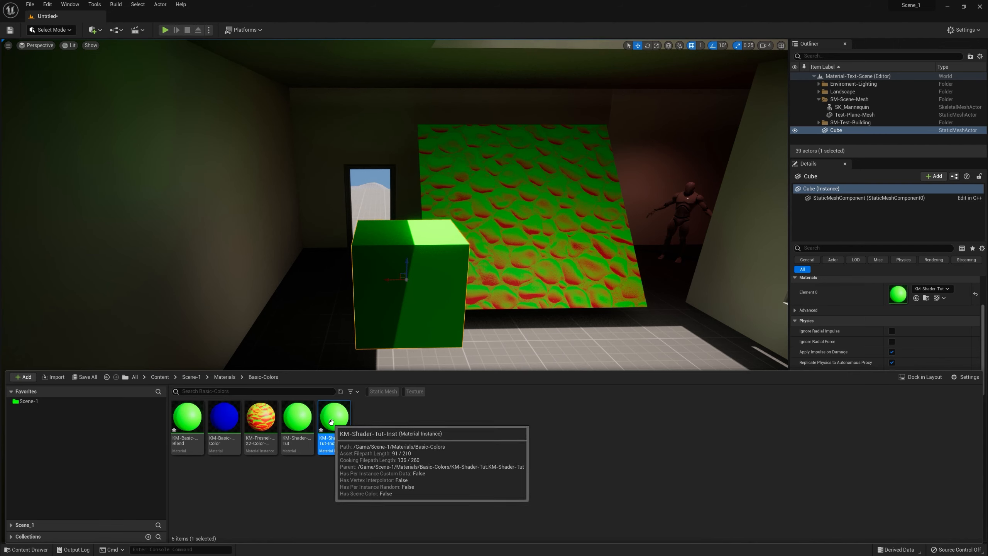
# Assign KM-Shader-Tut-Inst to the cube's material slot and move the cube sideways away from the textured plane
pyautogui.moveTo(333, 429); pyautogui.dragTo(899, 295)
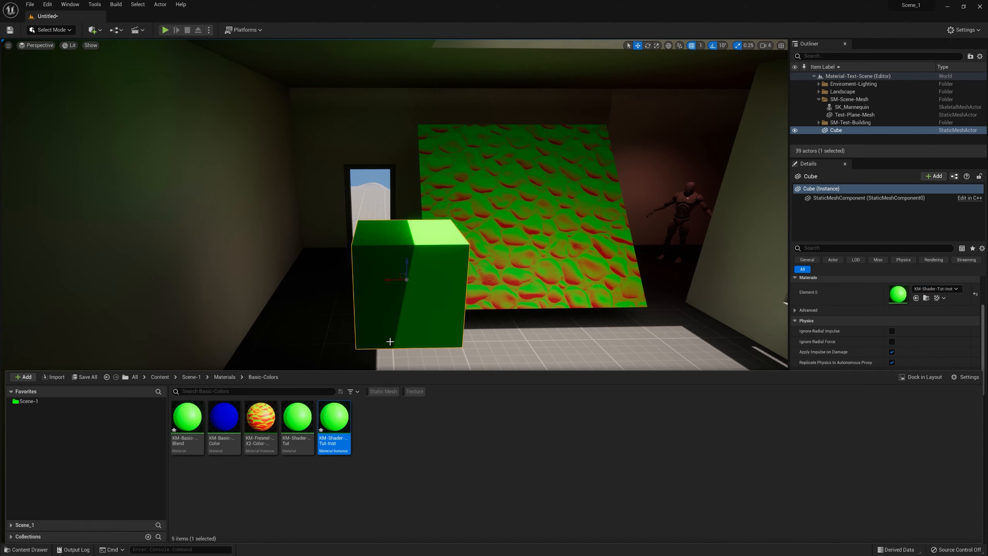
pyautogui.moveTo(389, 278); pyautogui.dragTo(337, 273)
# Open the KM-Shader-Tut-Inst material instance and undock its editor into a floating window over the level view
pyautogui.click(26, 550)
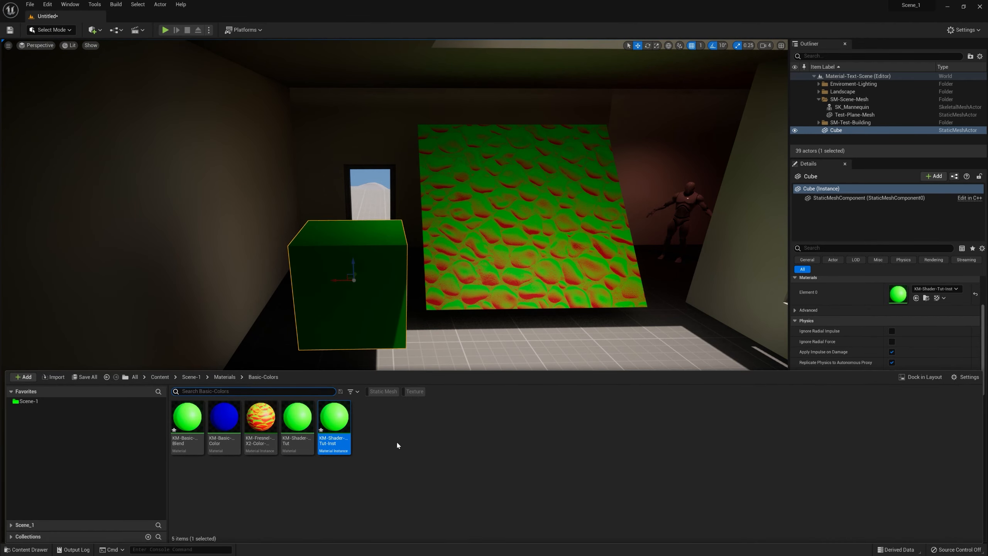
pyautogui.doubleClick(335, 419)
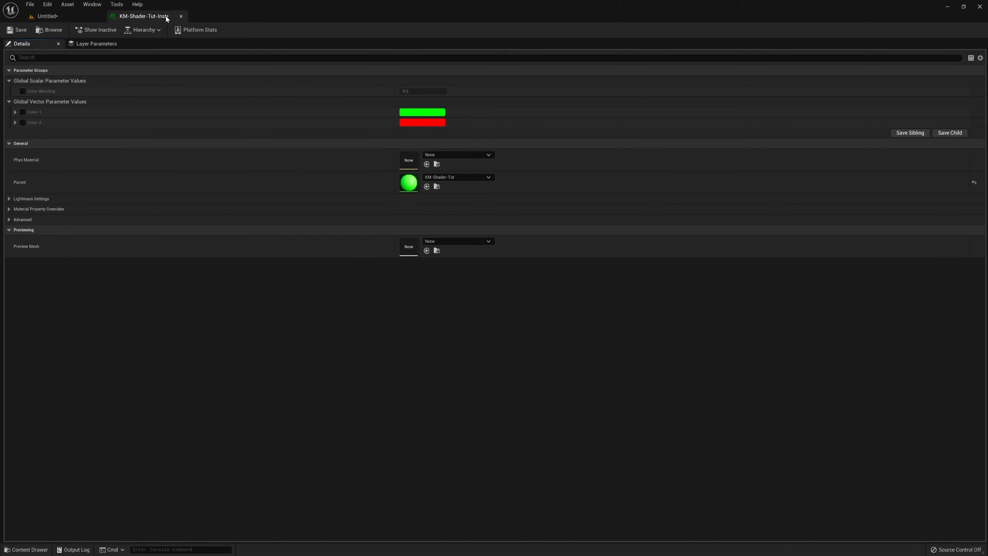
pyautogui.moveTo(166, 19); pyautogui.dragTo(693, 102)
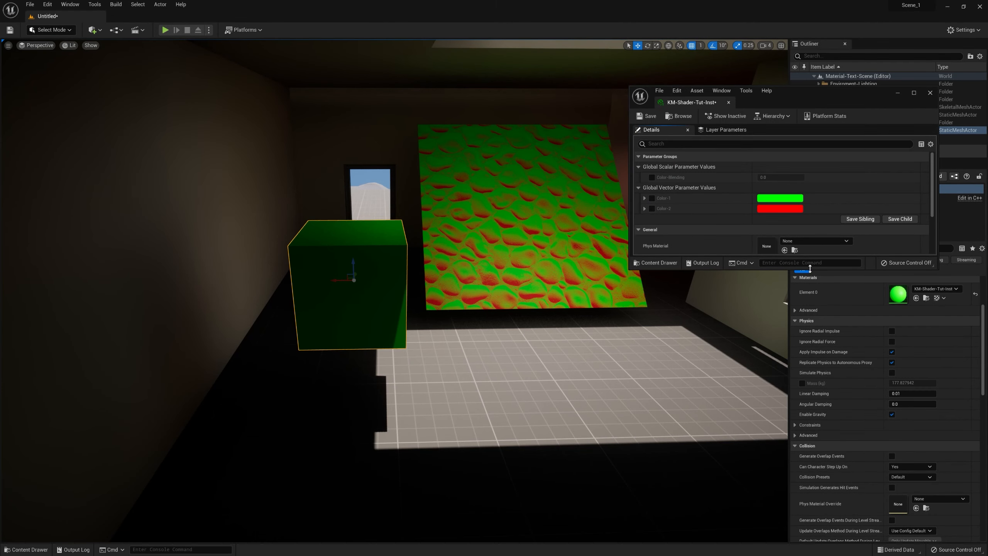
# Enlarge the instance editor window, inspect the graph of its parent material KM-Shader-Tut, and close that material's editor
pyautogui.moveTo(810, 268); pyautogui.dragTo(810, 454)
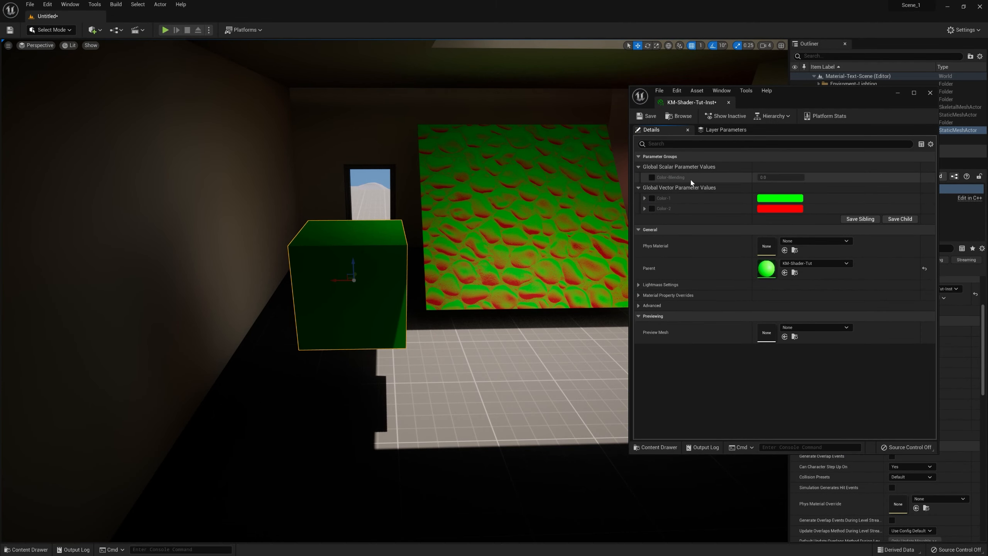
pyautogui.click(794, 273)
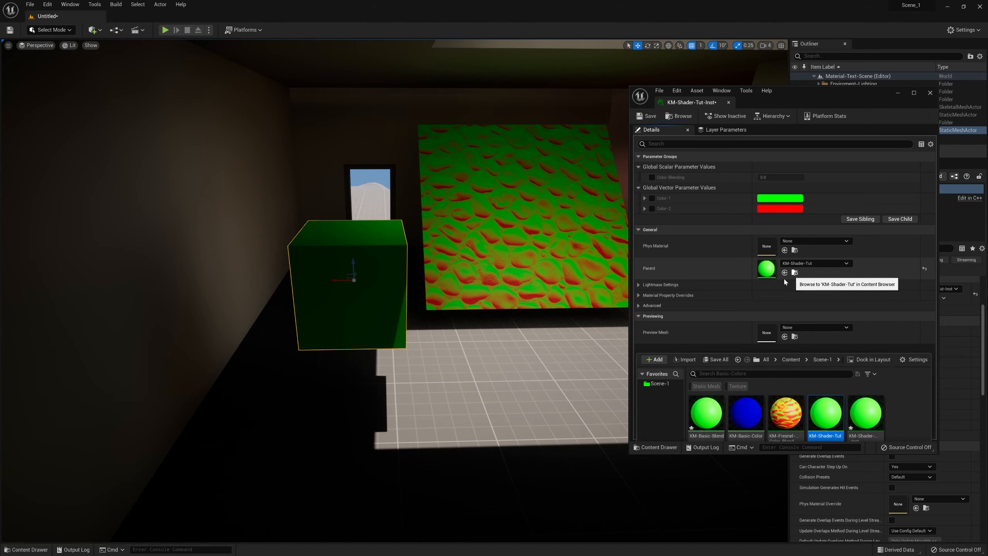
pyautogui.doubleClick(811, 399)
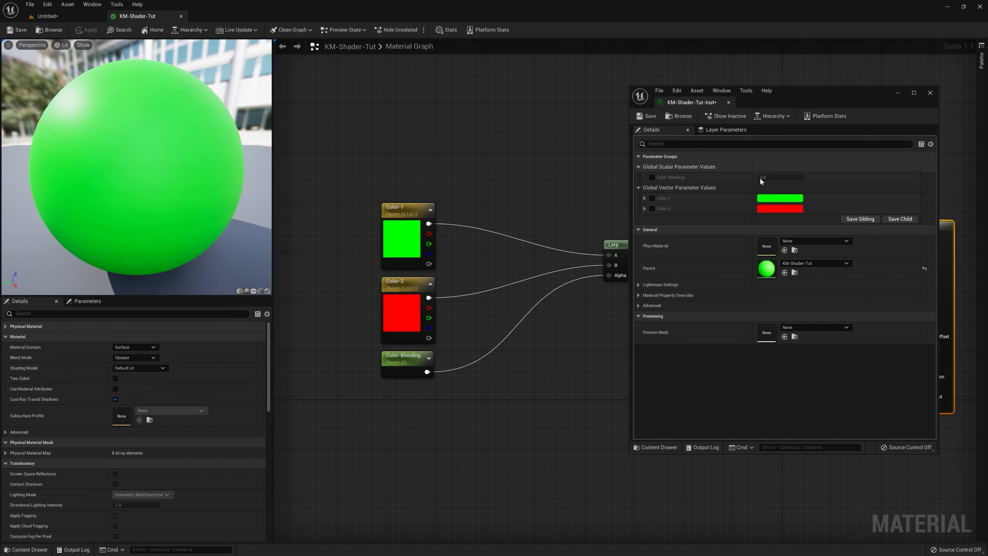
pyautogui.click(181, 15)
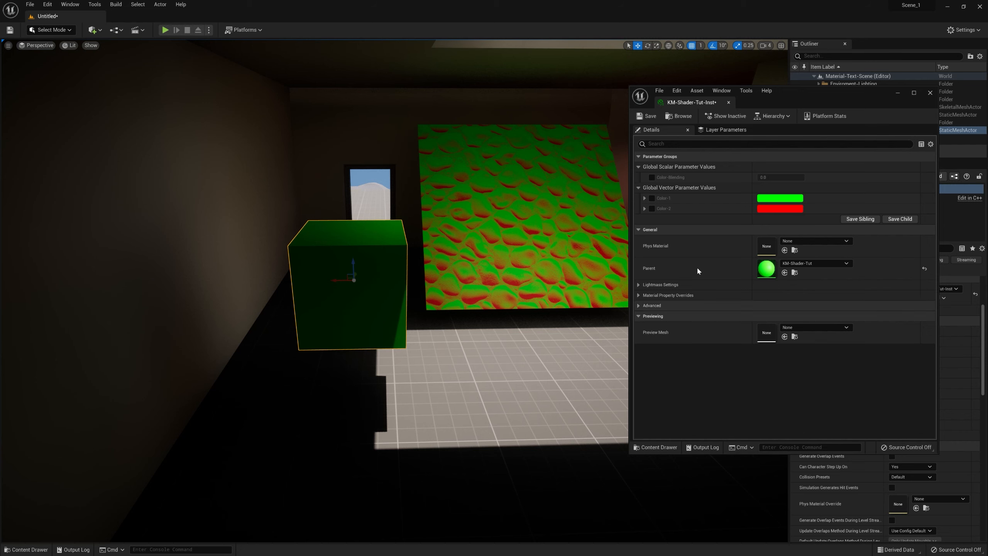
# Enable the overrides for the Color-Blending, Color-1 and Color-2 parameters in the material instance
pyautogui.click(652, 177)
pyautogui.click(651, 198)
pyautogui.click(651, 209)
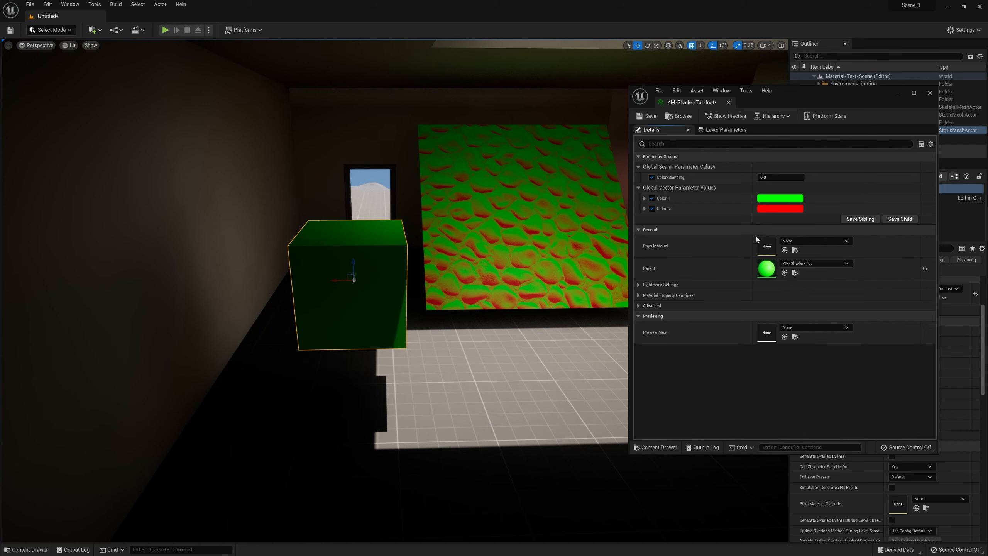
# Set the instance's Color-2 parameter to magenta, about R 0.96, G 0.0, B 1.0
pyautogui.click(781, 209)
pyautogui.moveTo(850, 271); pyautogui.dragTo(848, 242)
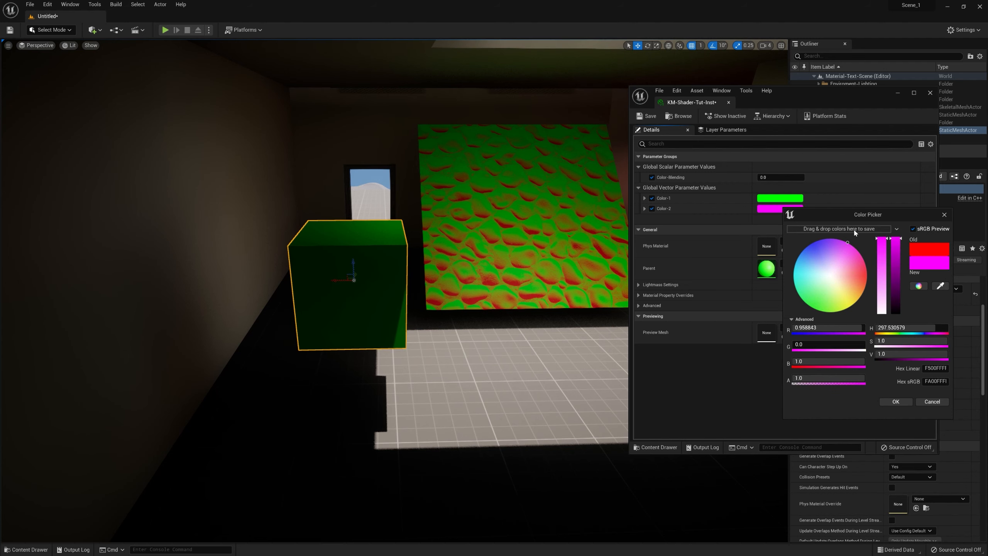
pyautogui.click(896, 402)
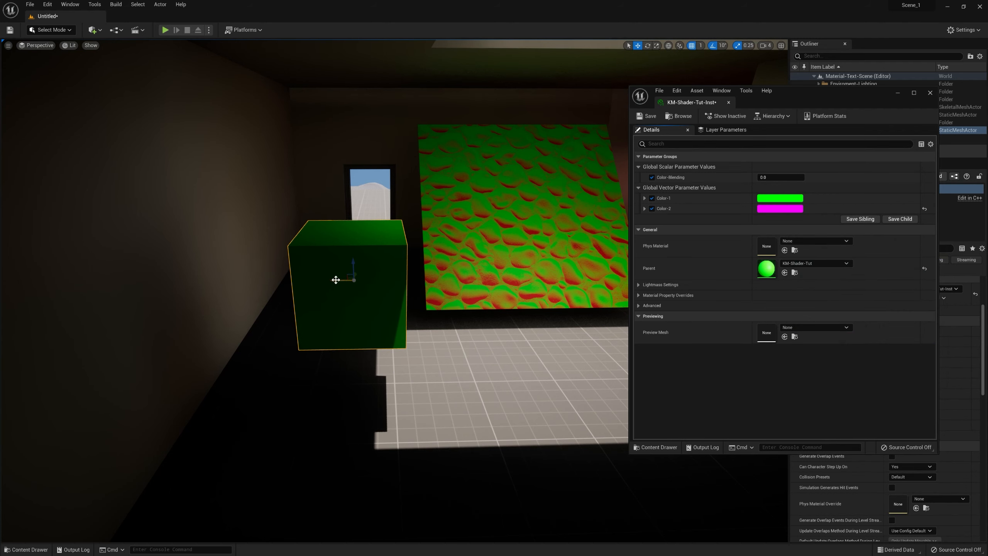
# Move the cube sideways in front of the textured plane, try different Color-Blending values on it, and reset Color-Blending to its default
pyautogui.moveTo(336, 280); pyautogui.dragTo(472, 287)
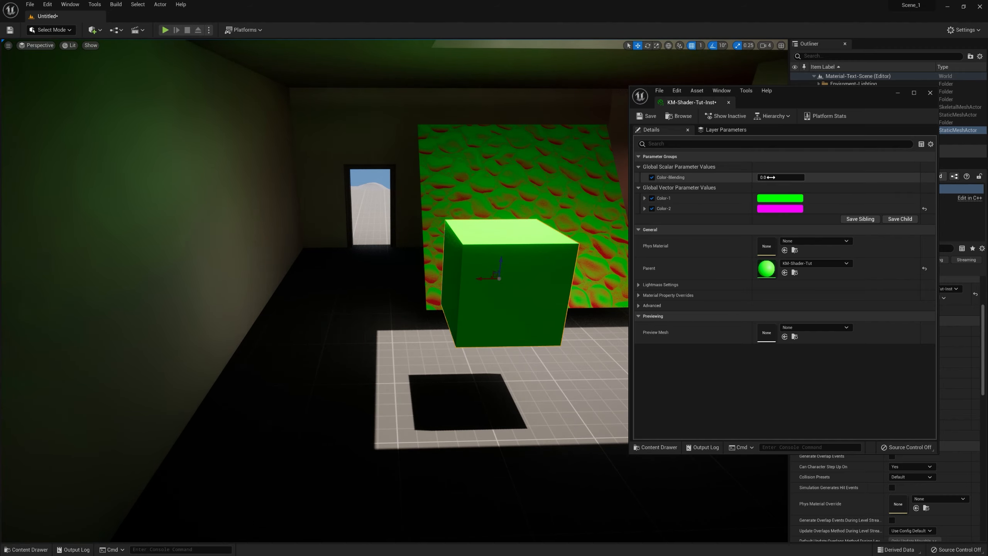
pyautogui.moveTo(761, 177)
pyautogui.mouseDown()
pyautogui.moveTo(813, 177)
pyautogui.moveTo(767, 177)
pyautogui.mouseUp()
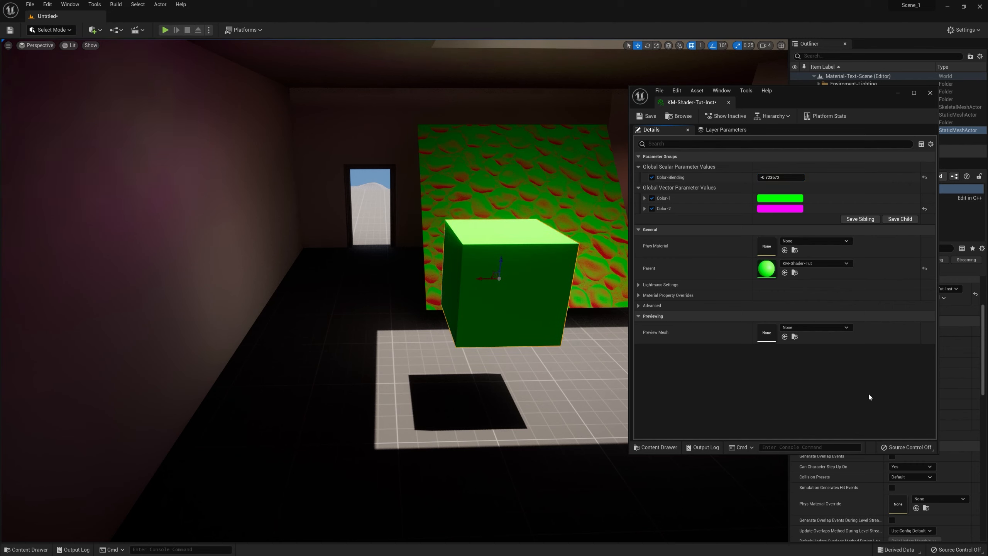
pyautogui.click(925, 178)
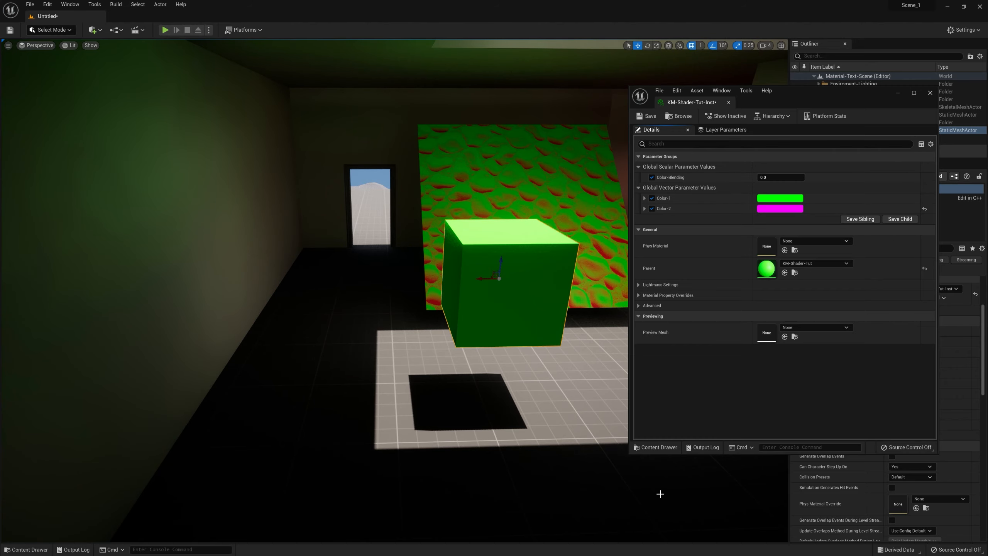
# Close the material instance editor and fly out of the building to view the surrounding landscape from a distance
pyautogui.moveTo(451, 403); pyautogui.dragTo(488, 387, button='right')
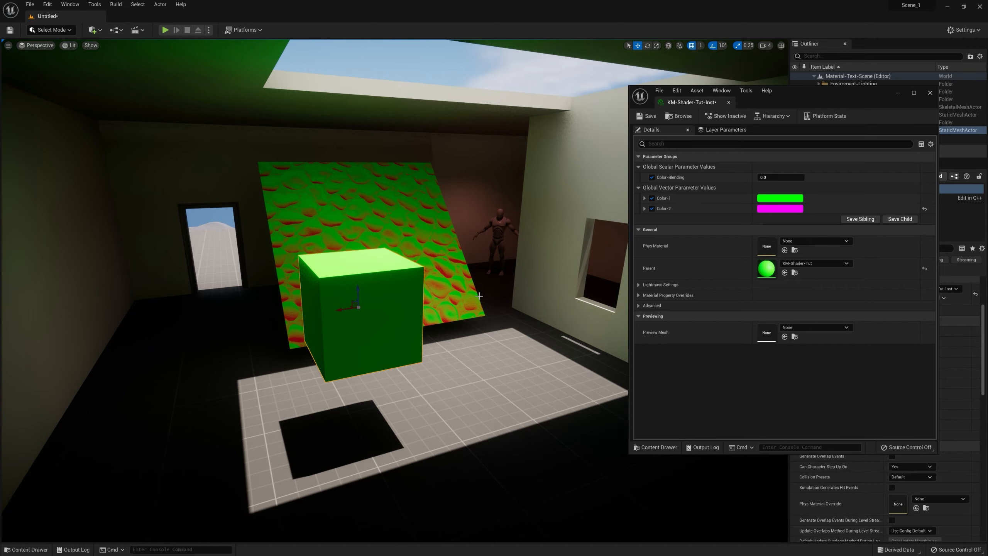
pyautogui.click(729, 102)
pyautogui.moveTo(521, 230); pyautogui.dragTo(436, 253, button='right')
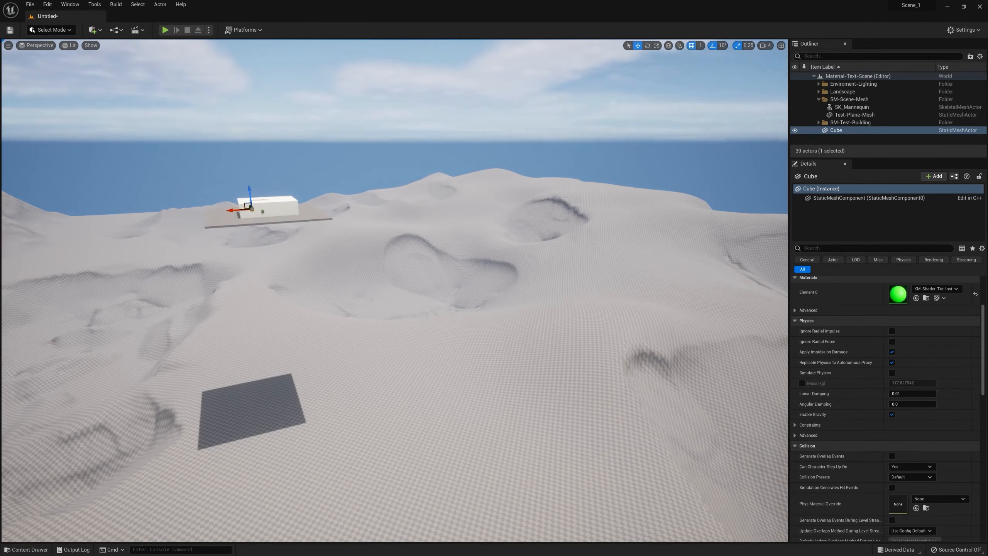
pyautogui.moveTo(637, 230); pyautogui.dragTo(542, 250, button='right')
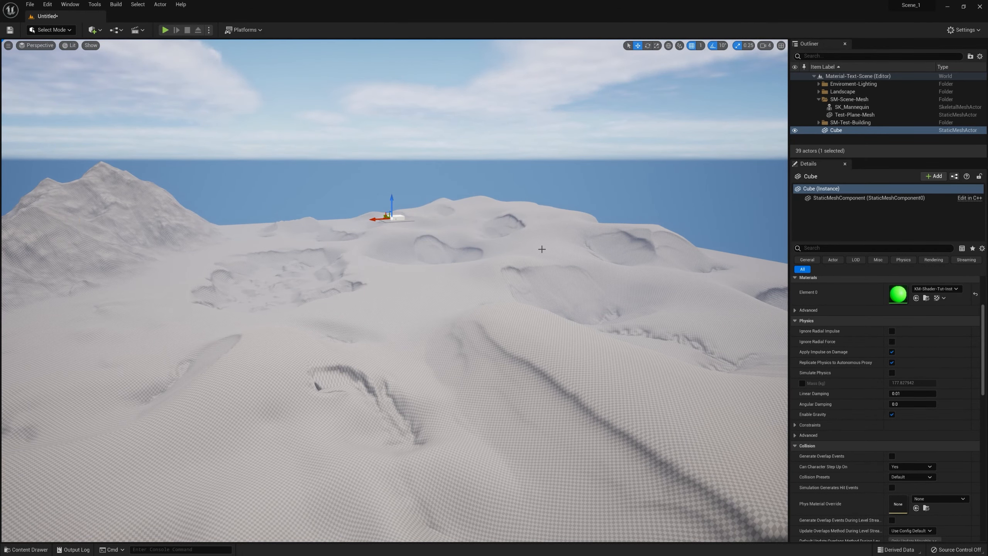
pyautogui.moveTo(540, 289)
pyautogui.mouseDown(button='right')
pyautogui.moveTo(527, 265)
pyautogui.moveTo(557, 277)
pyautogui.moveTo(521, 262)
pyautogui.moveTo(552, 290)
pyautogui.moveTo(539, 292)
pyautogui.mouseUp(button='right')
pyautogui.press('w')
pyautogui.press('s')
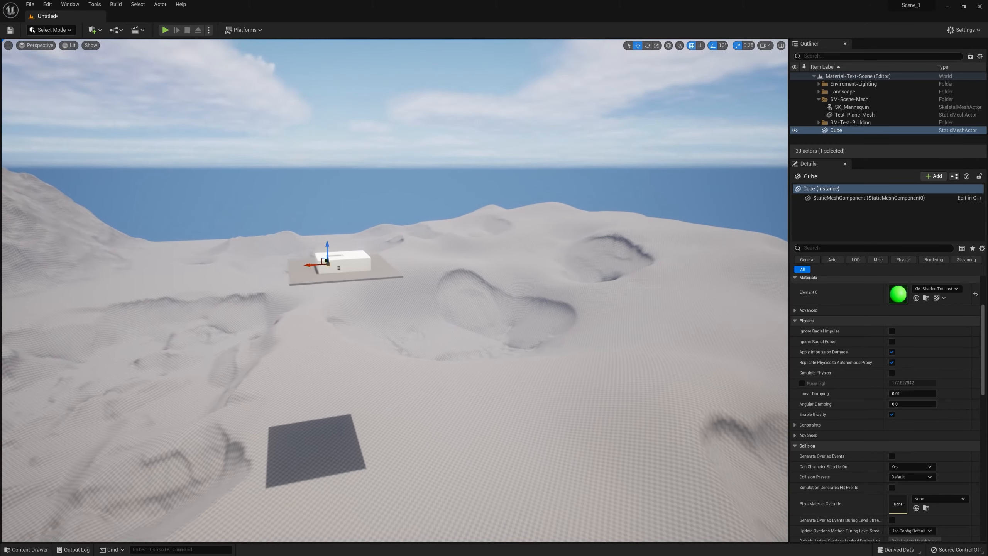
# Reopen the KM-Shader-Tut material, widen its graph area, and place the result node close beside the Lerp node
pyautogui.click(28, 549)
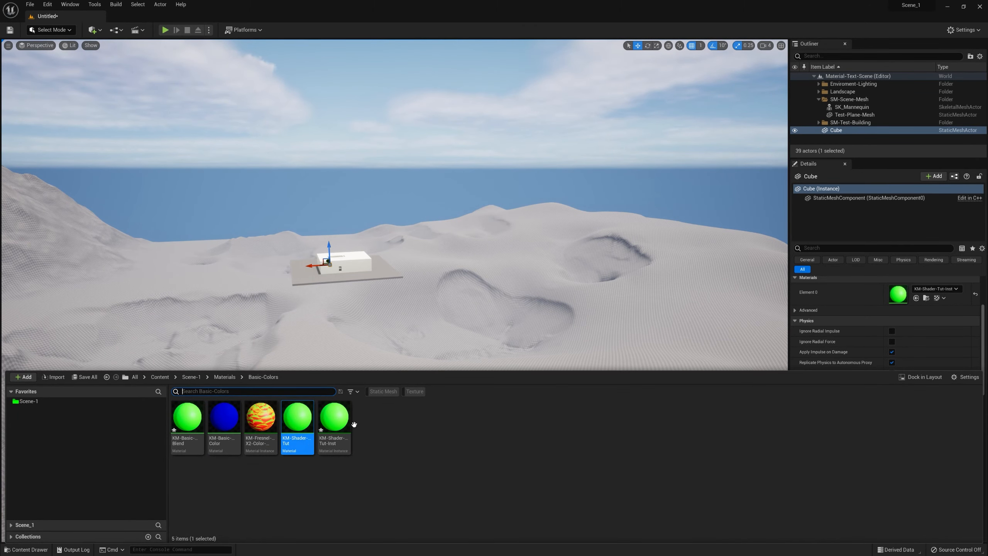
pyautogui.doubleClick(297, 420)
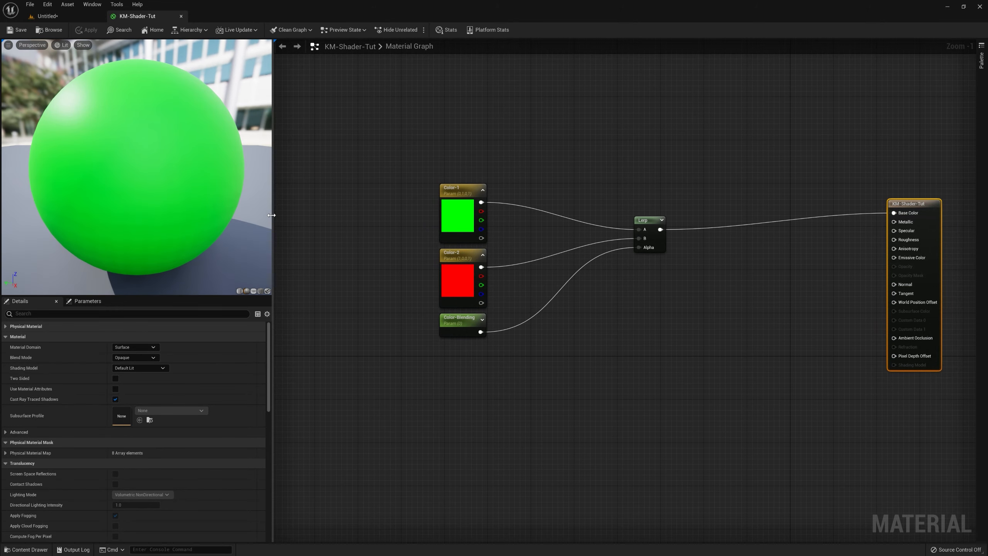
pyautogui.moveTo(271, 215); pyautogui.dragTo(50, 215)
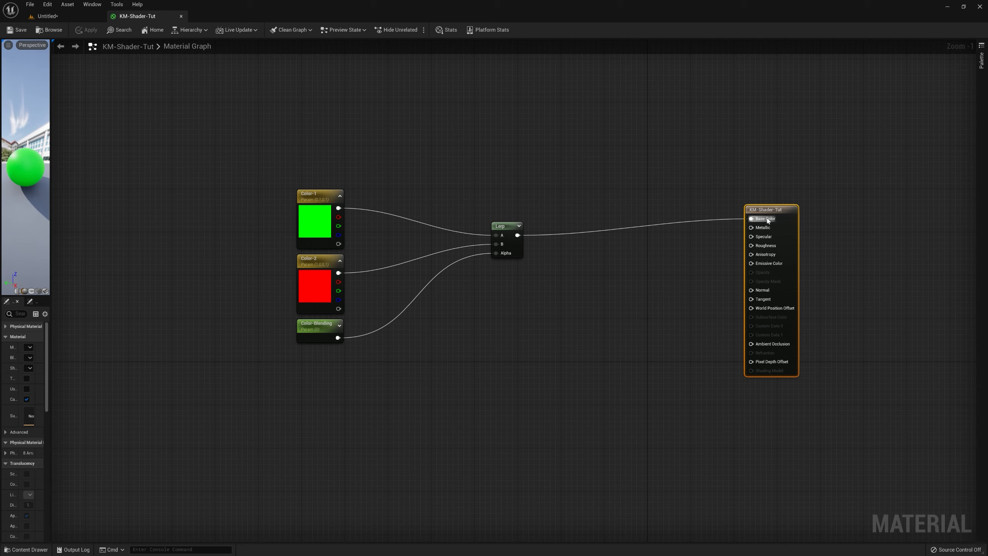
pyautogui.moveTo(768, 220); pyautogui.dragTo(611, 226)
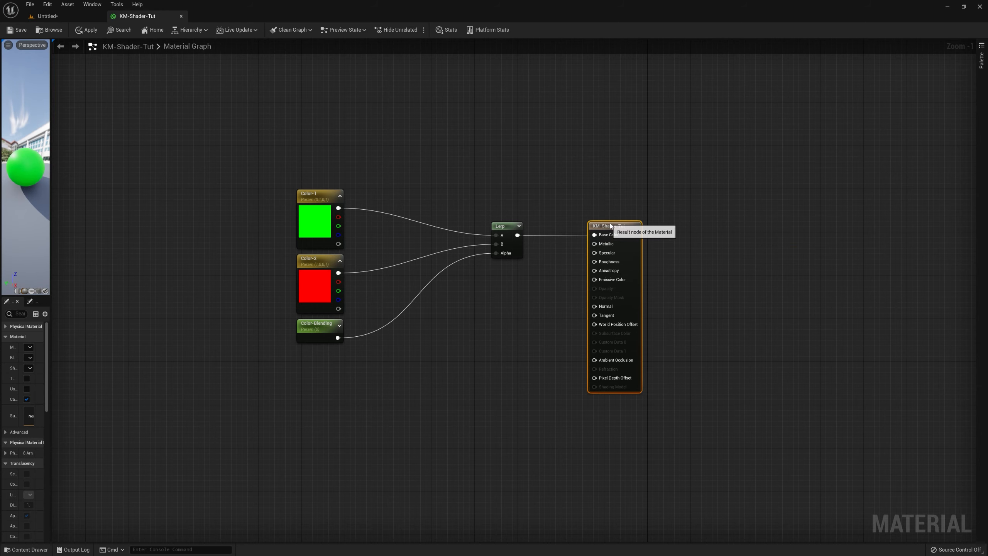
# Return to the level, leaving the material editor open, and look over the landscape around the building
pyautogui.click(57, 17)
pyautogui.moveTo(64, 52); pyautogui.dragTo(272, 147, button='right')
pyautogui.moveTo(394, 283); pyautogui.dragTo(398, 283, button='right')
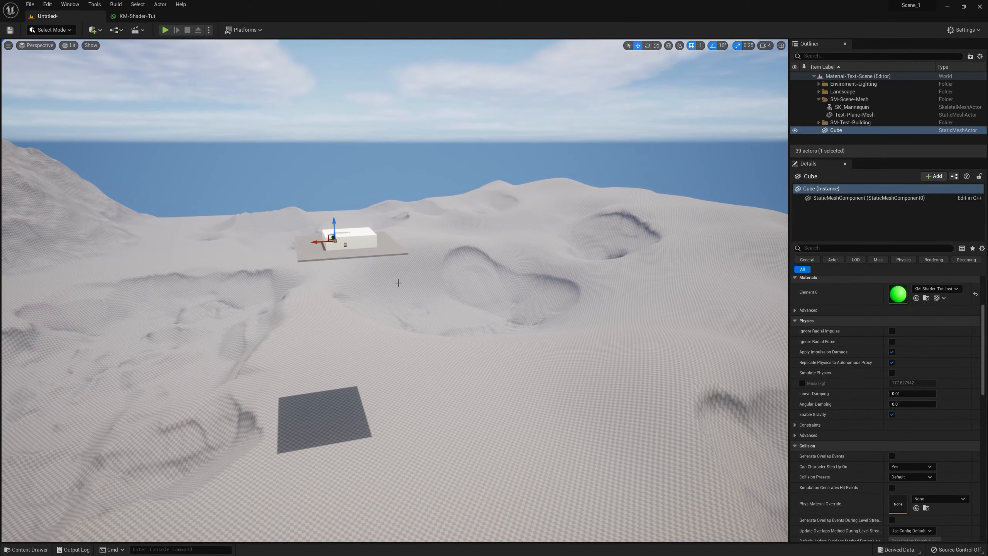